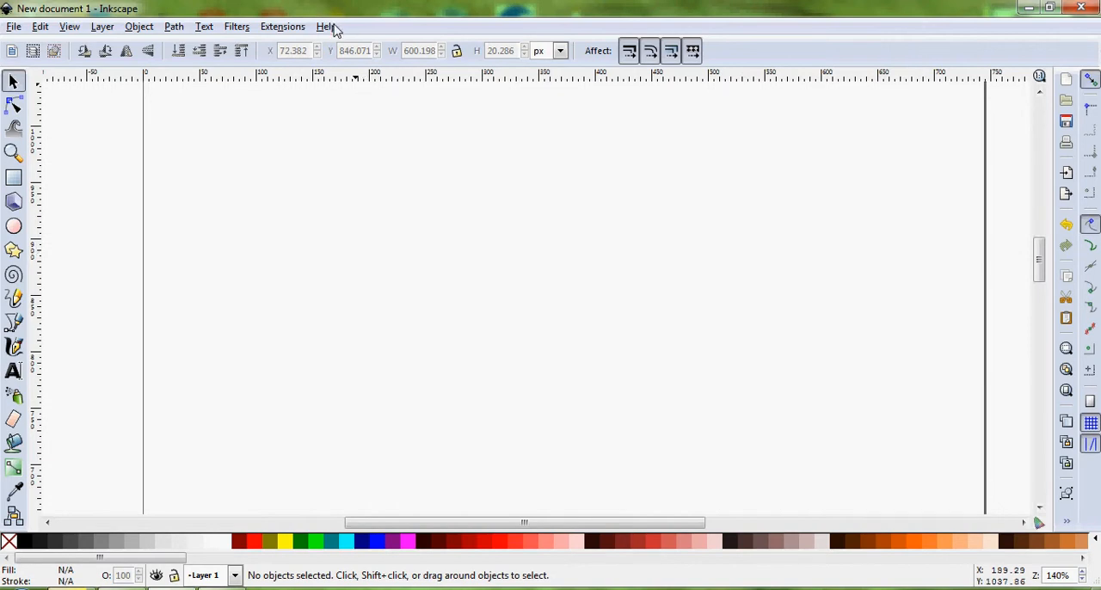
Check the program's version in its About information and close it
{"action": "left_click", "coordinate": [326, 27]}
{"action": "left_click", "coordinate": [368, 215]}
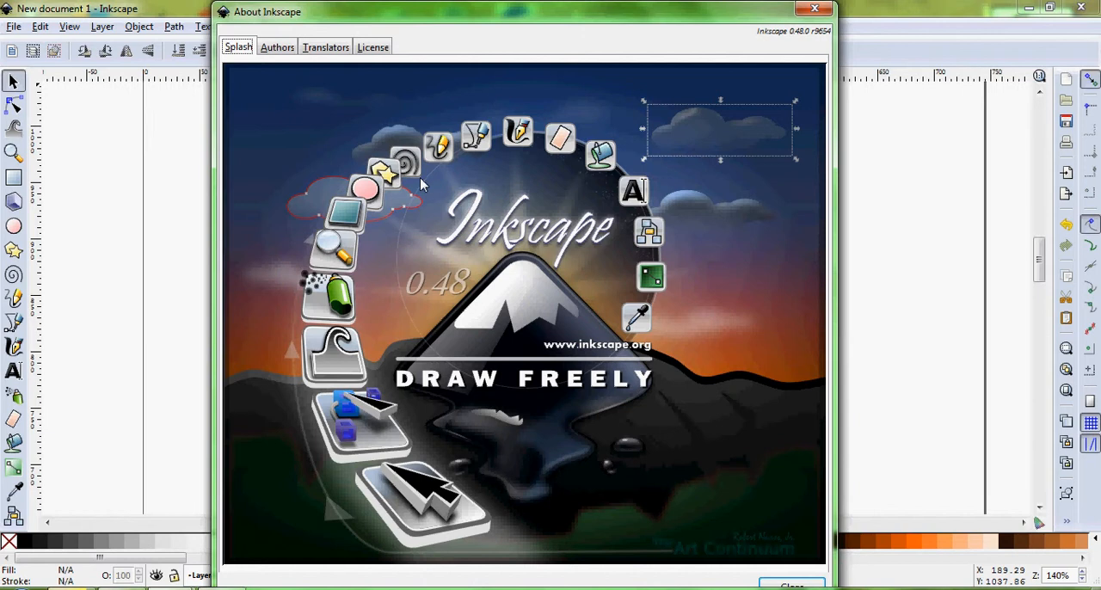
{"action": "left_click", "coordinate": [814, 9]}
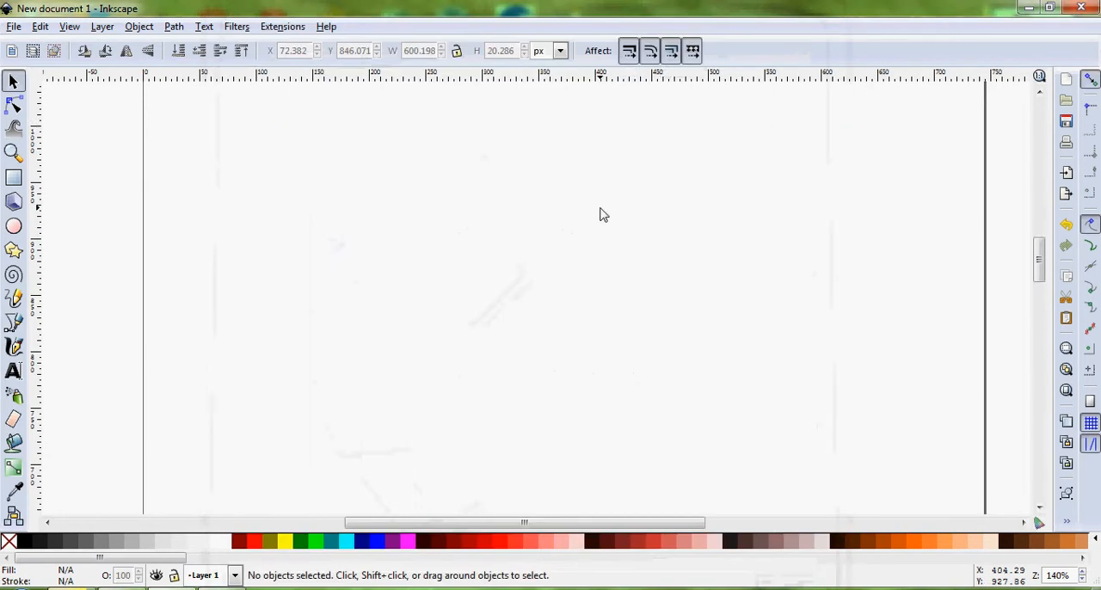
Draw a wide rectangle about 644 by 39 px near the page's upper part, with a black stroke and white fill
{"action": "left_click", "coordinate": [13, 177]}
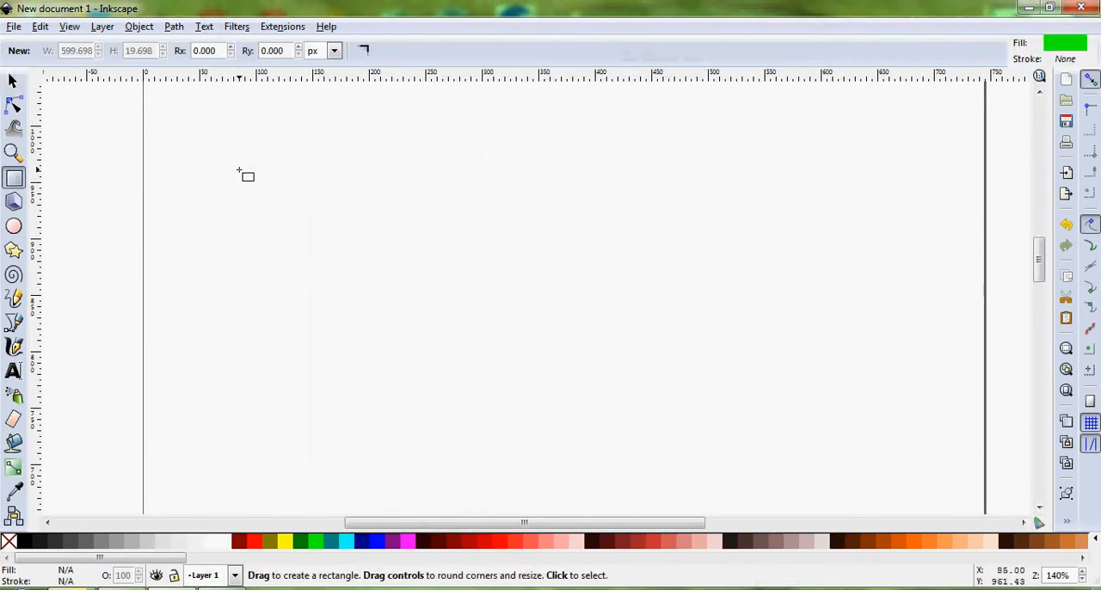
{"action": "left_click_drag", "start_coordinate": [216, 198], "coordinate": [930, 245]}
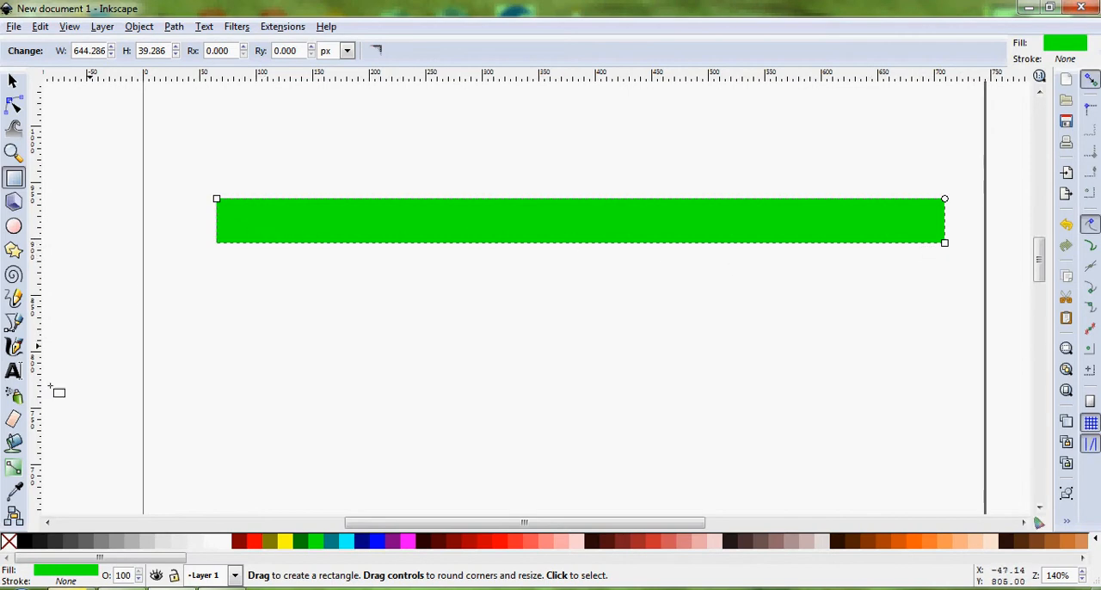
{"action": "right_click", "coordinate": [26, 541]}
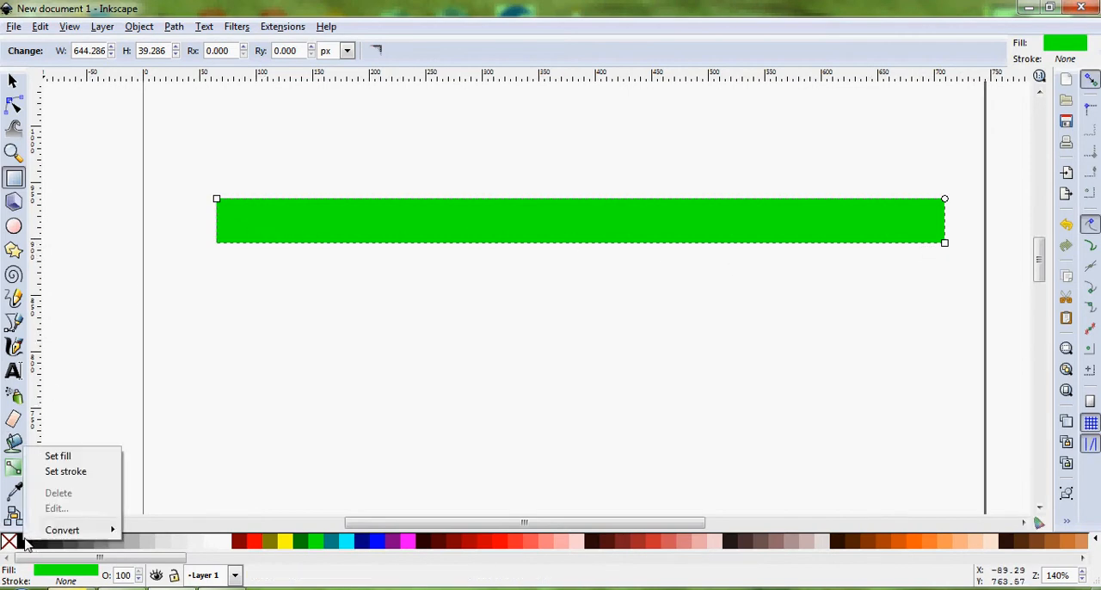
{"action": "left_click", "coordinate": [86, 475]}
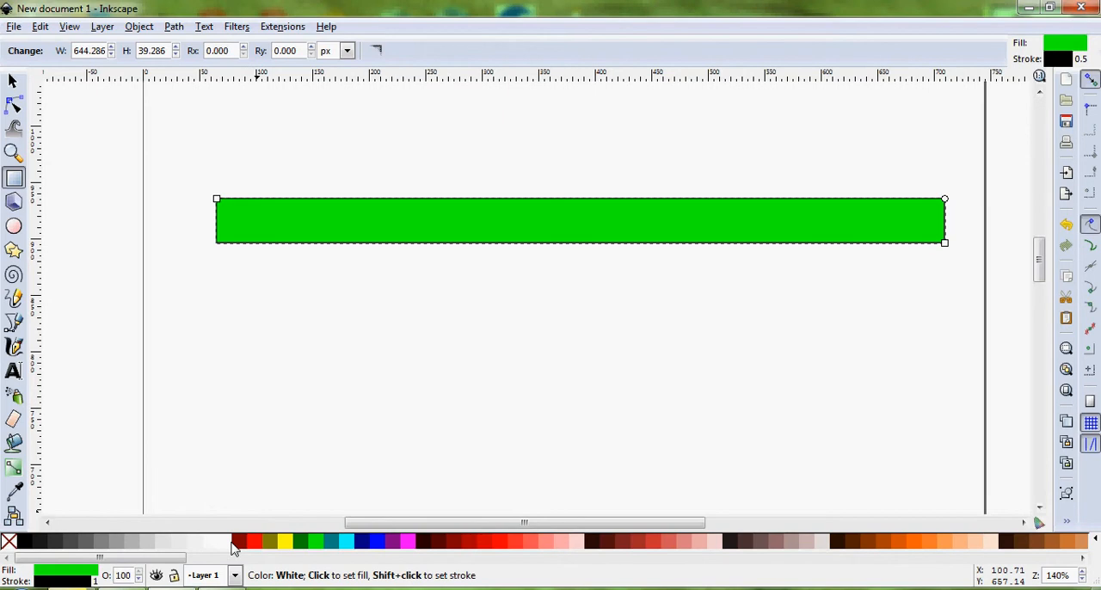
{"action": "right_click", "coordinate": [234, 549]}
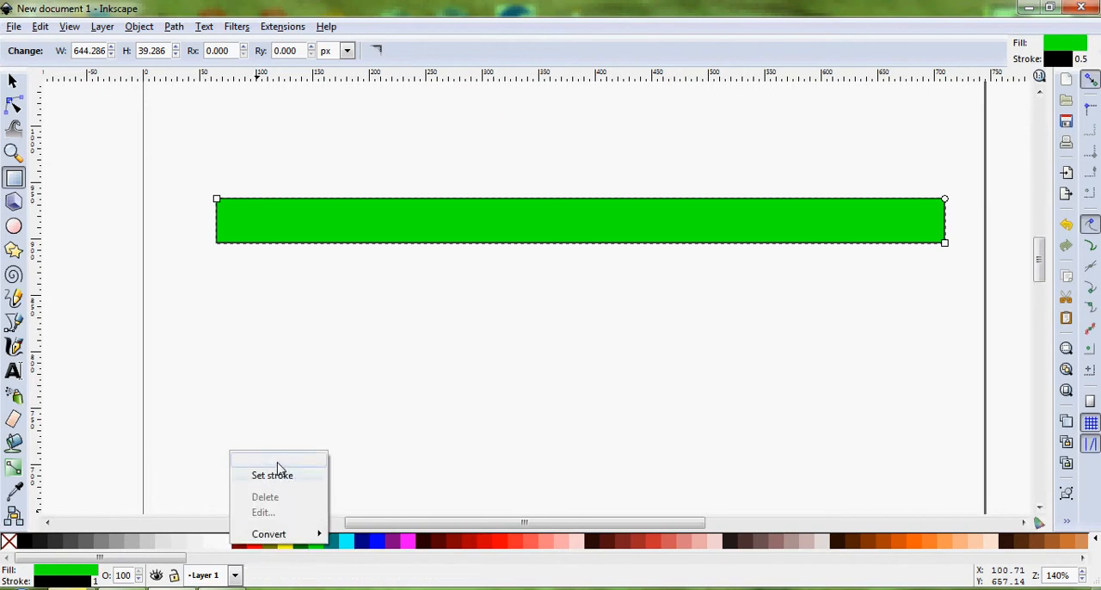
{"action": "left_click", "coordinate": [275, 462]}
Set the rectangle's width to 600 px and its height to 20 px
{"action": "left_click", "coordinate": [13, 81]}
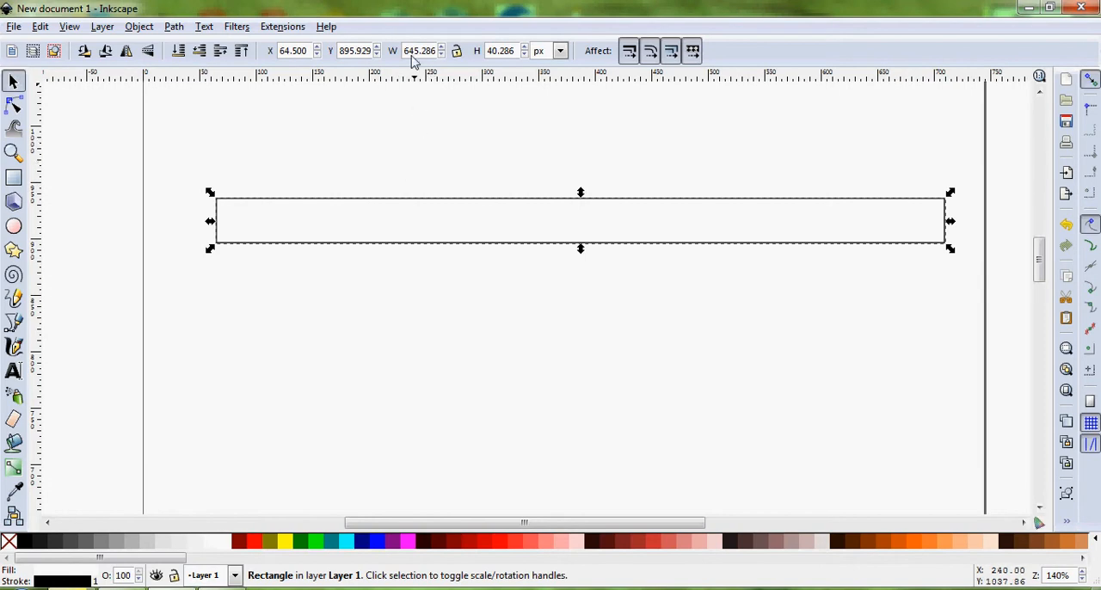
{"action": "left_click_drag", "start_coordinate": [405, 54], "coordinate": [470, 52]}
{"action": "type", "text": "600"}
{"action": "key", "text": "Return"}
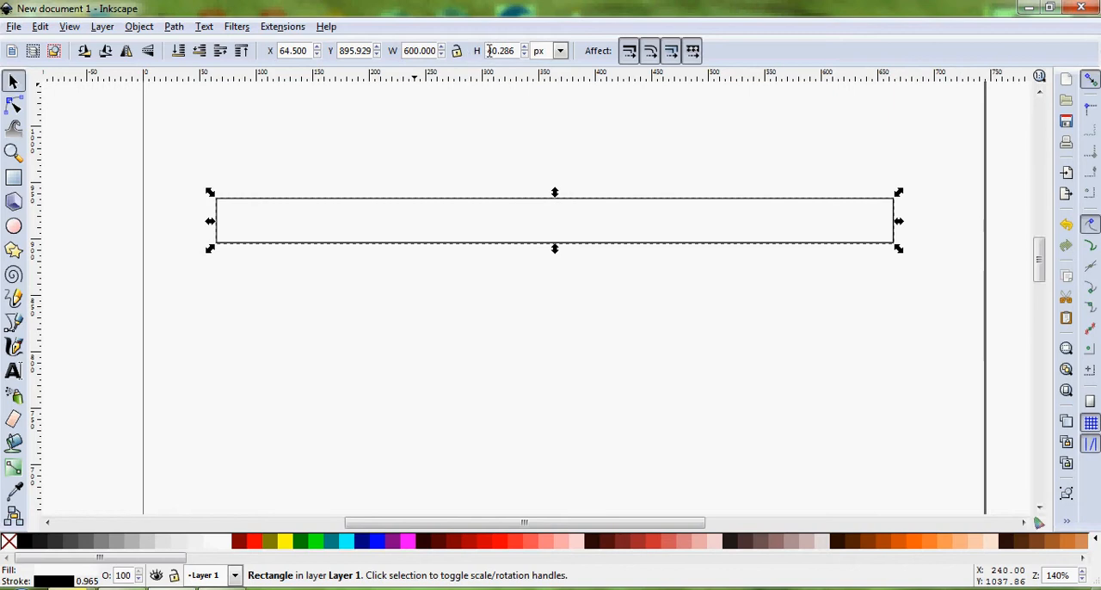
{"action": "left_click_drag", "start_coordinate": [490, 52], "coordinate": [547, 53]}
{"action": "type", "text": "20"}
{"action": "key", "text": "Return"}
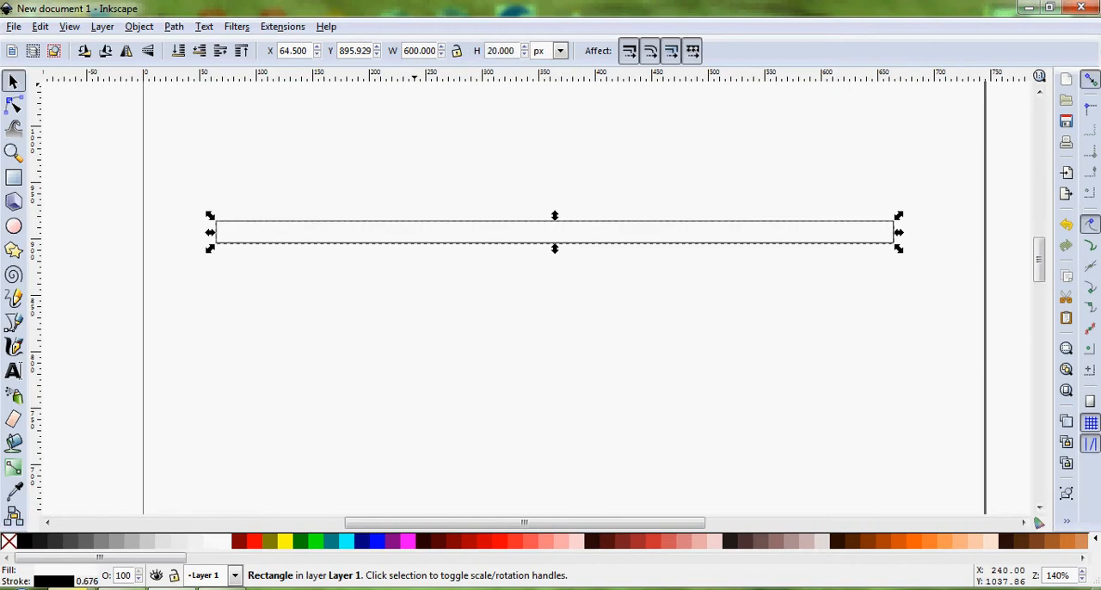
Move the rectangle slightly up and to the right, to about X 86 px and Y 908 px, and deselect it
{"action": "left_click", "coordinate": [591, 327]}
{"action": "left_click_drag", "start_coordinate": [621, 243], "coordinate": [637, 226]}
{"action": "left_click", "coordinate": [612, 288]}
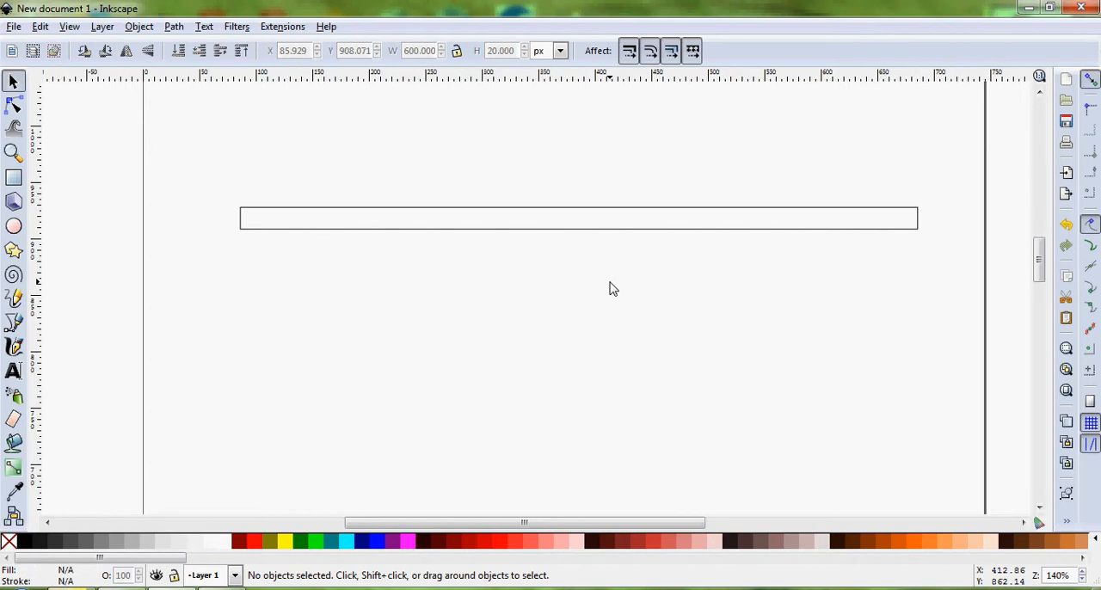
Set the rectangle's stroke width to 0.5 px, close the Fill and Stroke settings and deselect it
{"action": "left_click", "coordinate": [640, 230]}
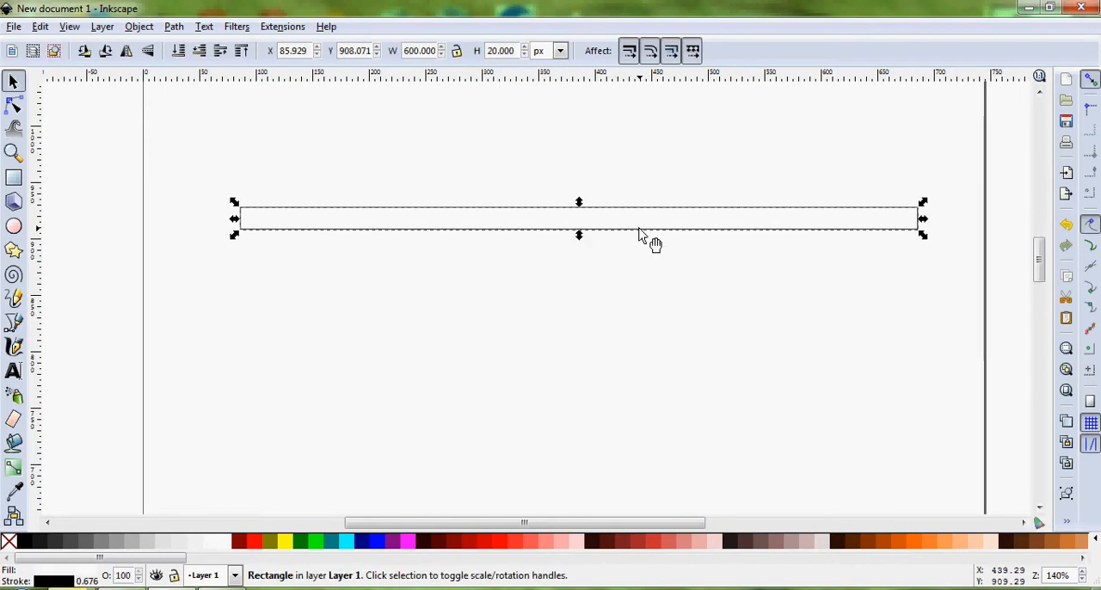
{"action": "right_click", "coordinate": [640, 233]}
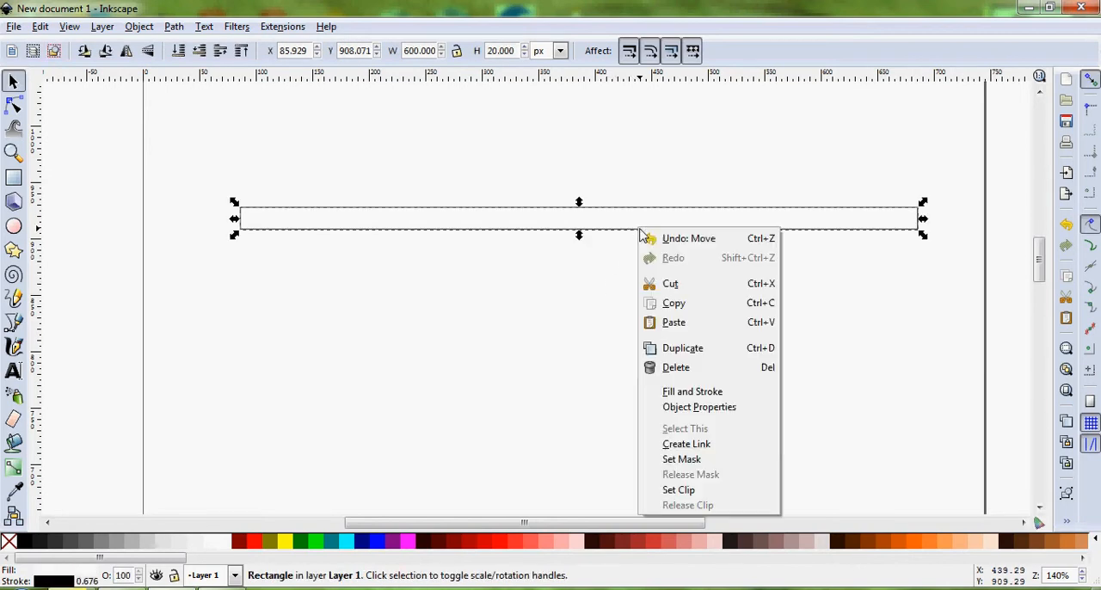
{"action": "left_click", "coordinate": [717, 396]}
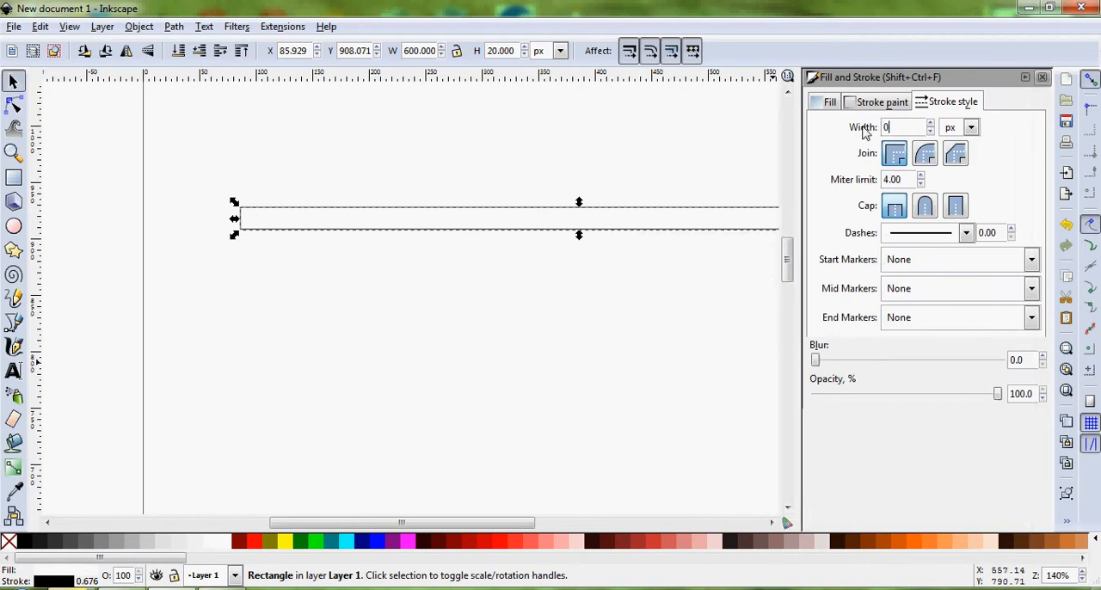
{"action": "key", "text": "Return"}
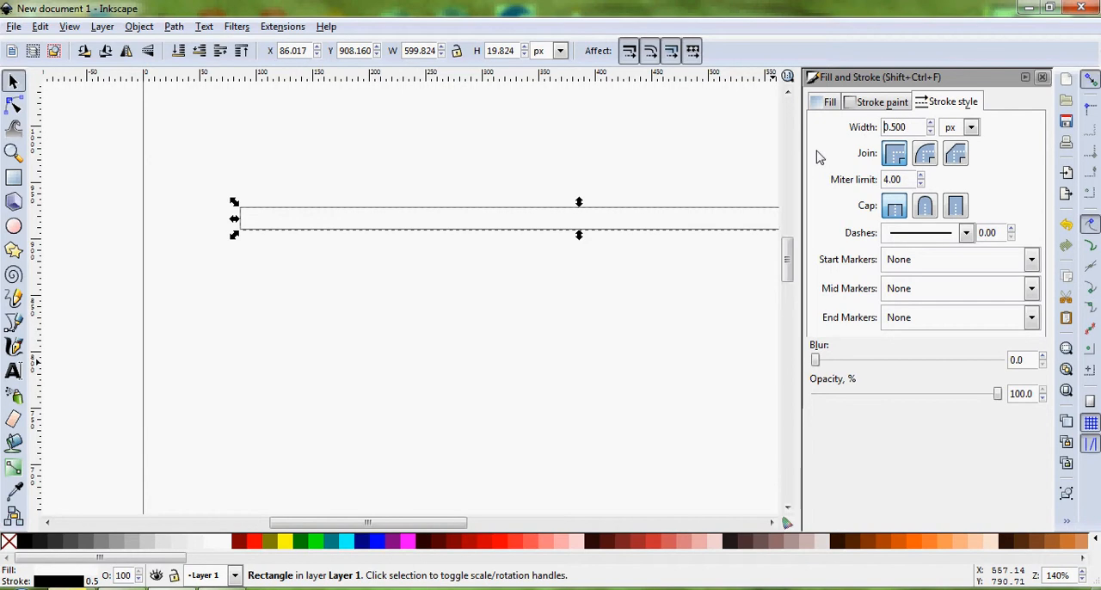
{"action": "right_click", "coordinate": [552, 224]}
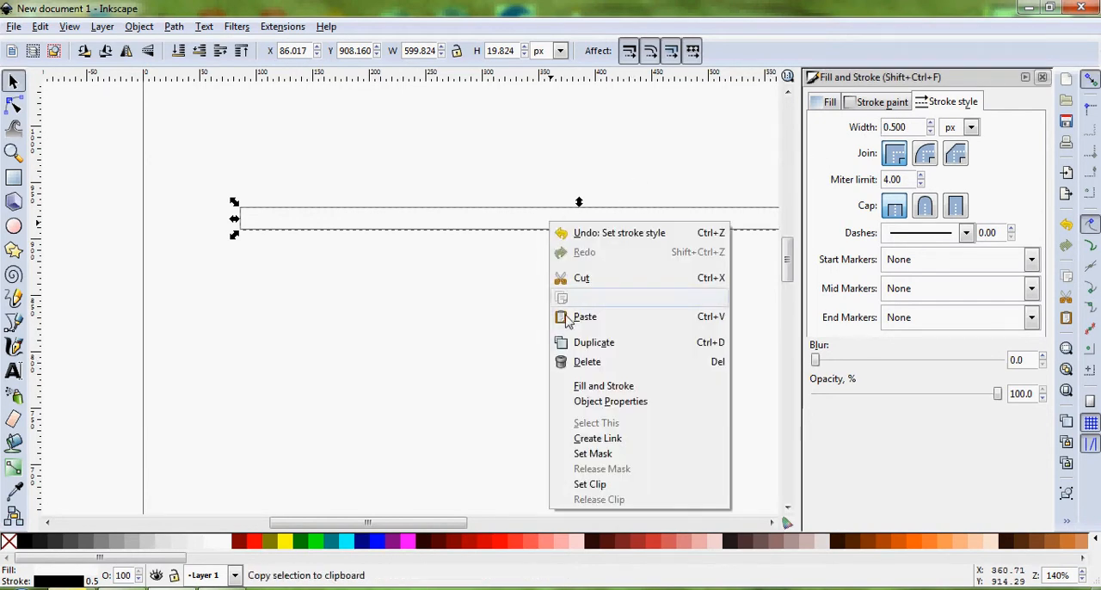
{"action": "left_click", "coordinate": [590, 392]}
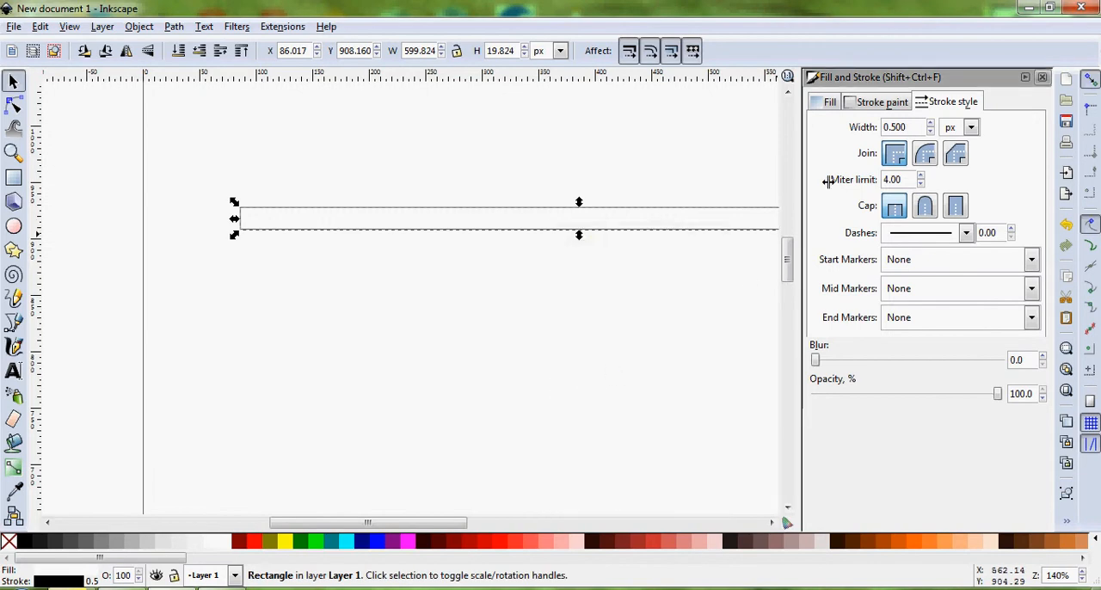
{"action": "left_click", "coordinate": [942, 102]}
{"action": "left_click", "coordinate": [919, 127]}
{"action": "left_click_drag", "start_coordinate": [919, 128], "coordinate": [873, 127]}
{"action": "left_click", "coordinate": [1043, 77]}
{"action": "left_click", "coordinate": [644, 293]}
{"action": "scroll", "coordinate": [664, 188], "scroll_direction": "up", "scroll_amount": 3}
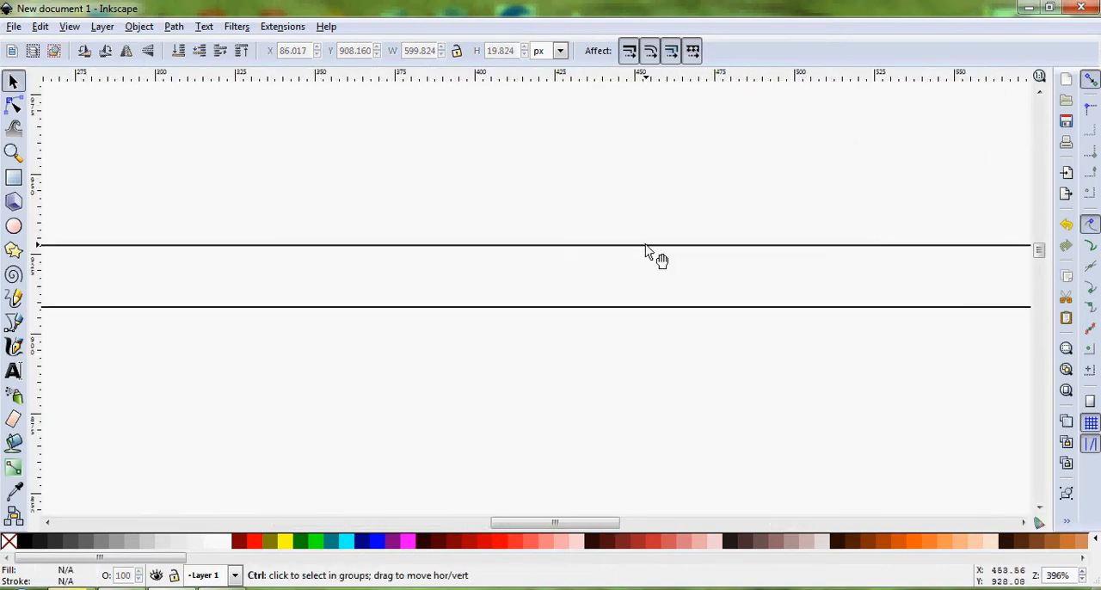
{"action": "scroll", "coordinate": [646, 253], "scroll_direction": "up", "scroll_amount": 4}
{"action": "scroll", "coordinate": [628, 261], "scroll_direction": "down", "scroll_amount": 10}
{"action": "scroll", "coordinate": [679, 269], "scroll_direction": "up", "scroll_amount": 3}
{"action": "scroll", "coordinate": [698, 269], "scroll_direction": "up", "scroll_amount": 1}
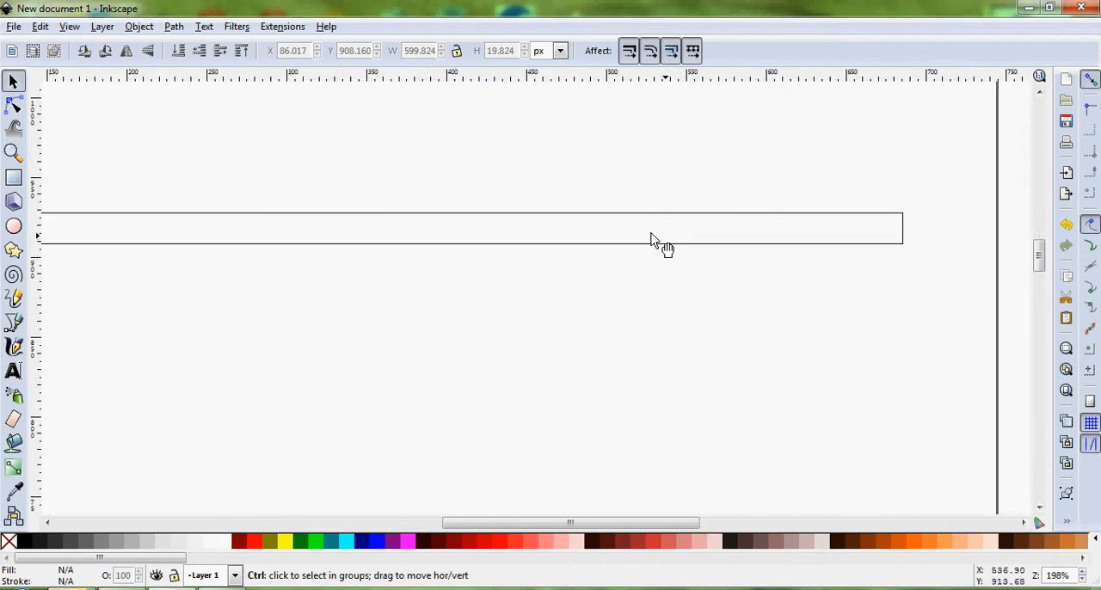
Duplicate the rectangle, move the copy 40 px straight up and deselect it
{"action": "left_click_drag", "start_coordinate": [519, 527], "coordinate": [513, 524]}
{"action": "scroll", "coordinate": [529, 366], "scroll_direction": "down", "scroll_amount": 1}
{"action": "left_click", "coordinate": [525, 278]}
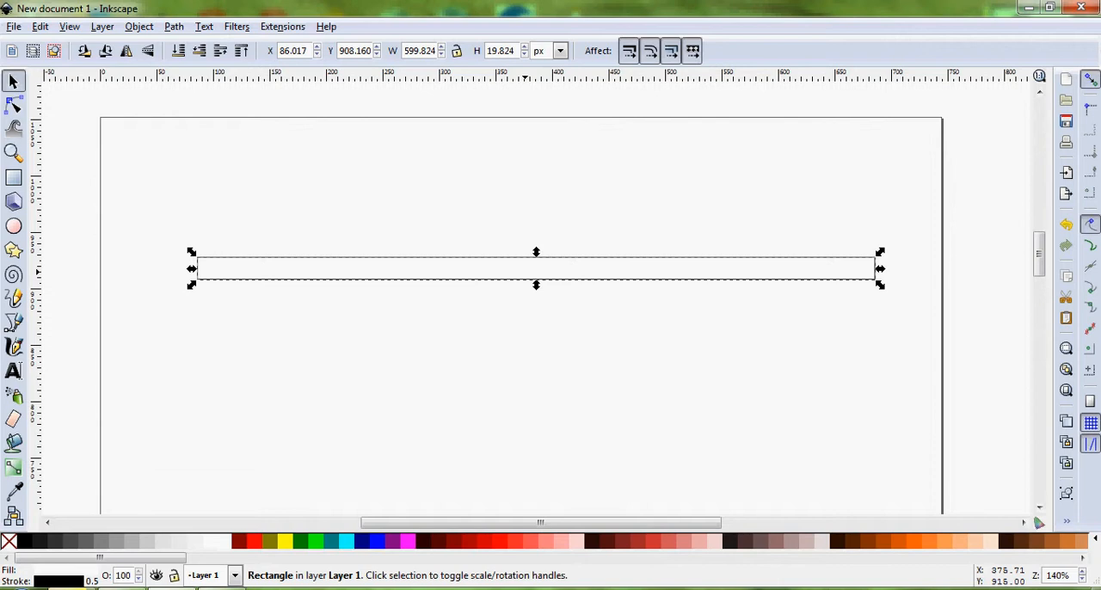
{"action": "key", "text": "shift"}
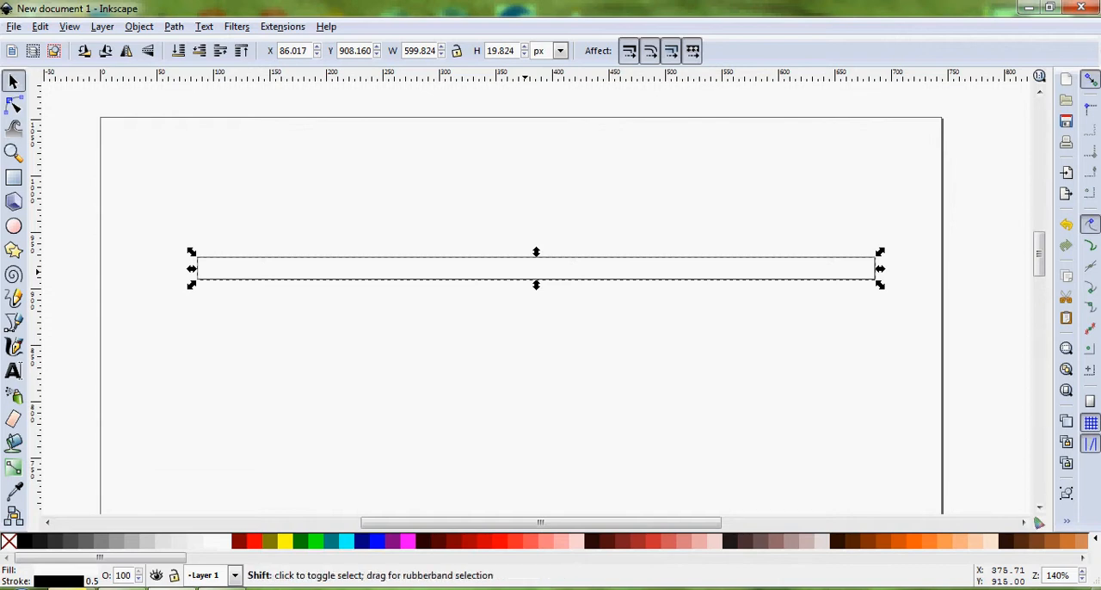
{"action": "key", "text": "ctrl+d"}
{"action": "key", "text": "shift+Up"}
{"action": "key", "text": "shift+Up"}
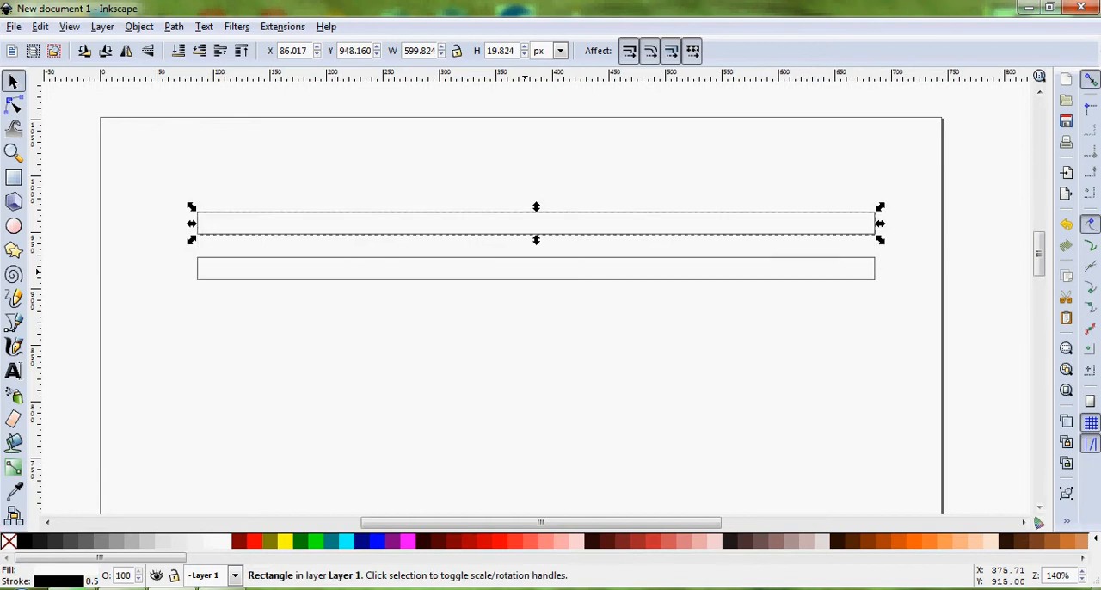
{"action": "left_click", "coordinate": [533, 330]}
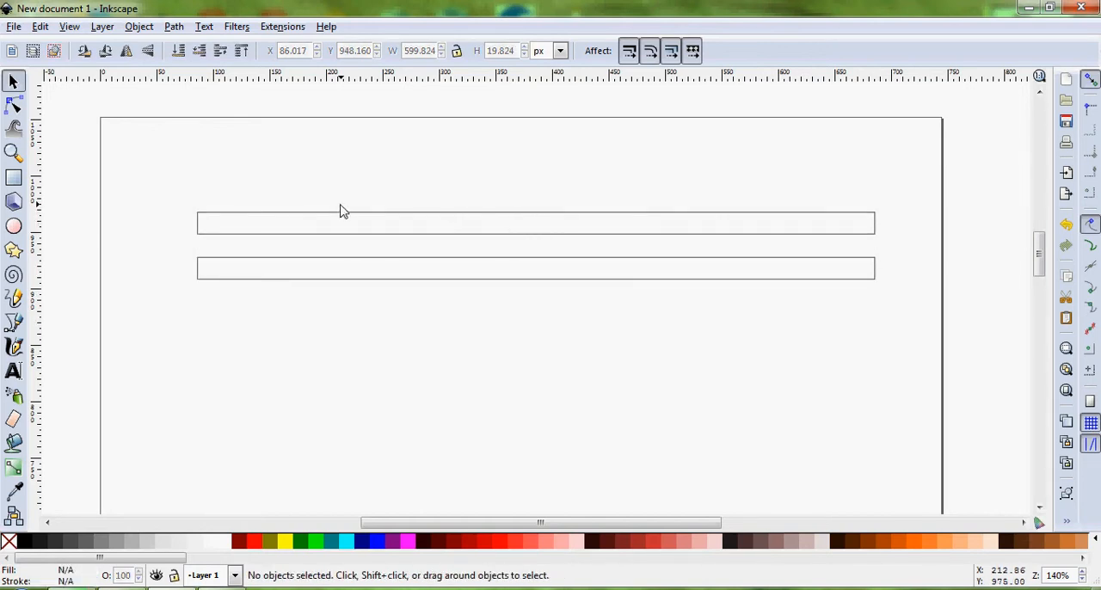
Convert the upper rectangle to a path
{"action": "scroll", "coordinate": [262, 222], "scroll_direction": "up", "scroll_amount": 2, "text": "ctrl"}
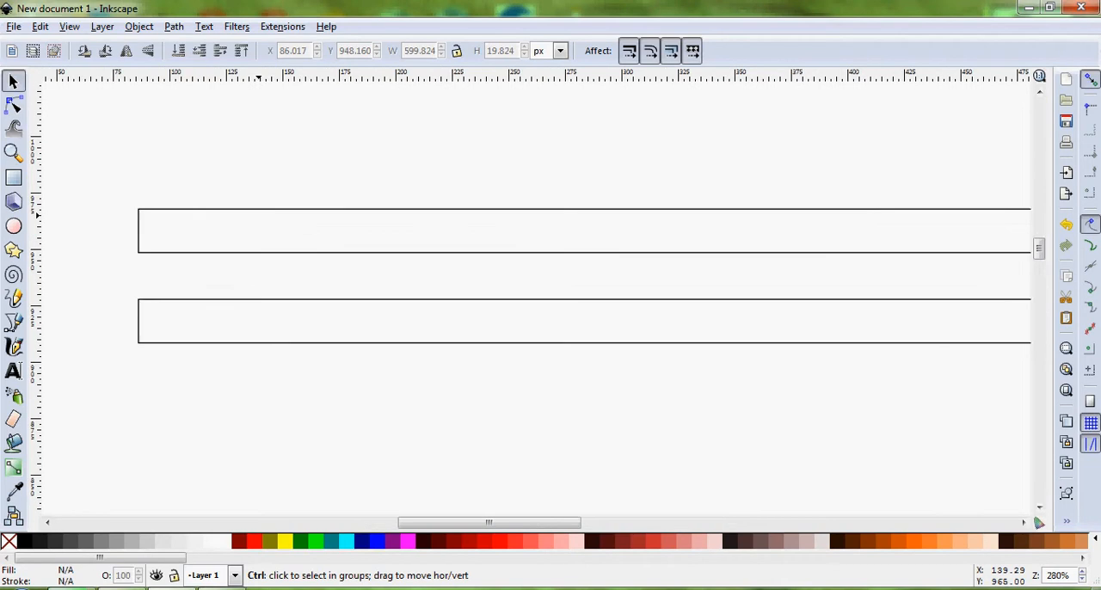
{"action": "scroll", "coordinate": [323, 209], "scroll_direction": "down", "scroll_amount": 1, "text": "ctrl"}
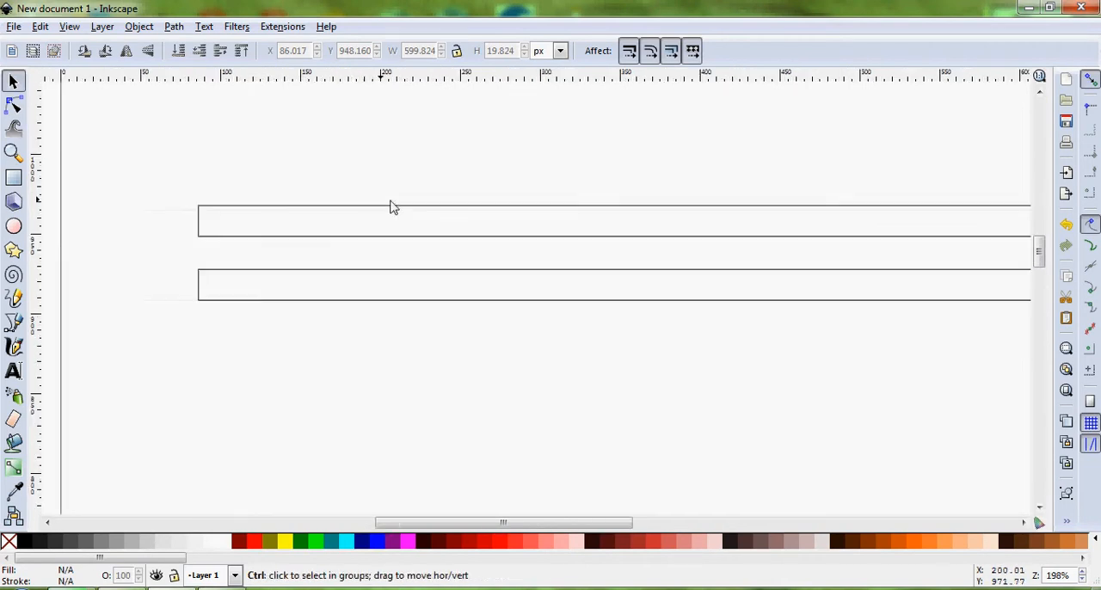
{"action": "left_click_drag", "start_coordinate": [539, 525], "coordinate": [582, 525]}
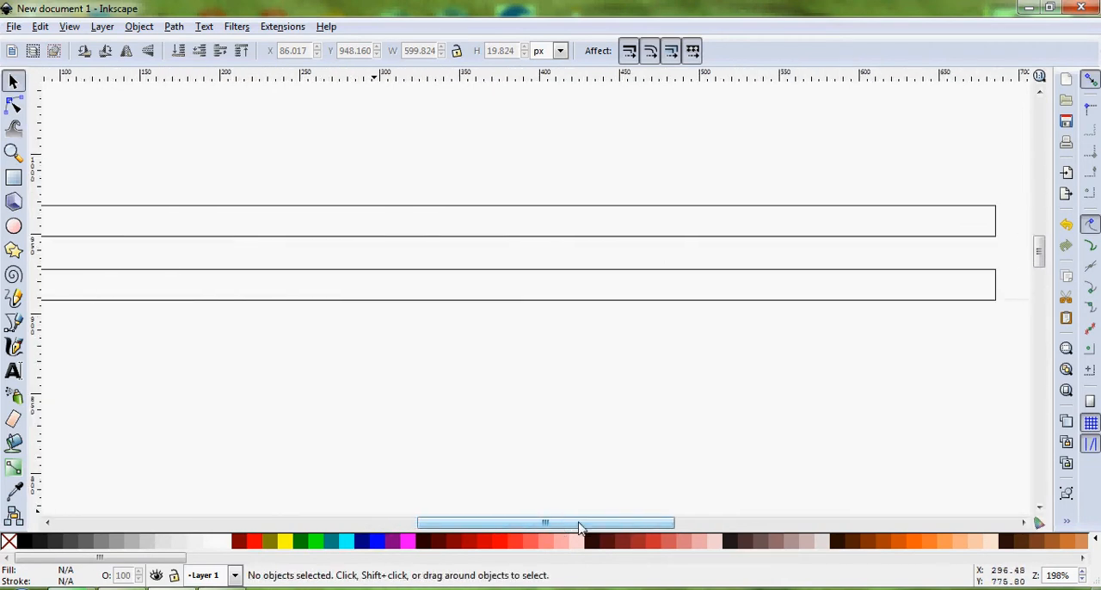
{"action": "left_click", "coordinate": [449, 218]}
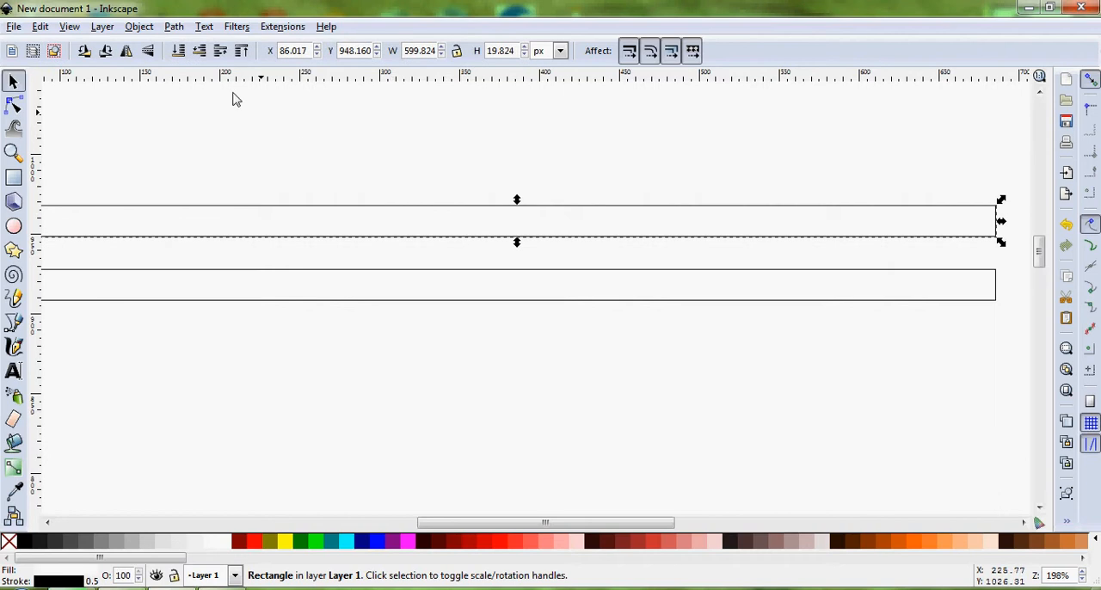
{"action": "left_click", "coordinate": [175, 27]}
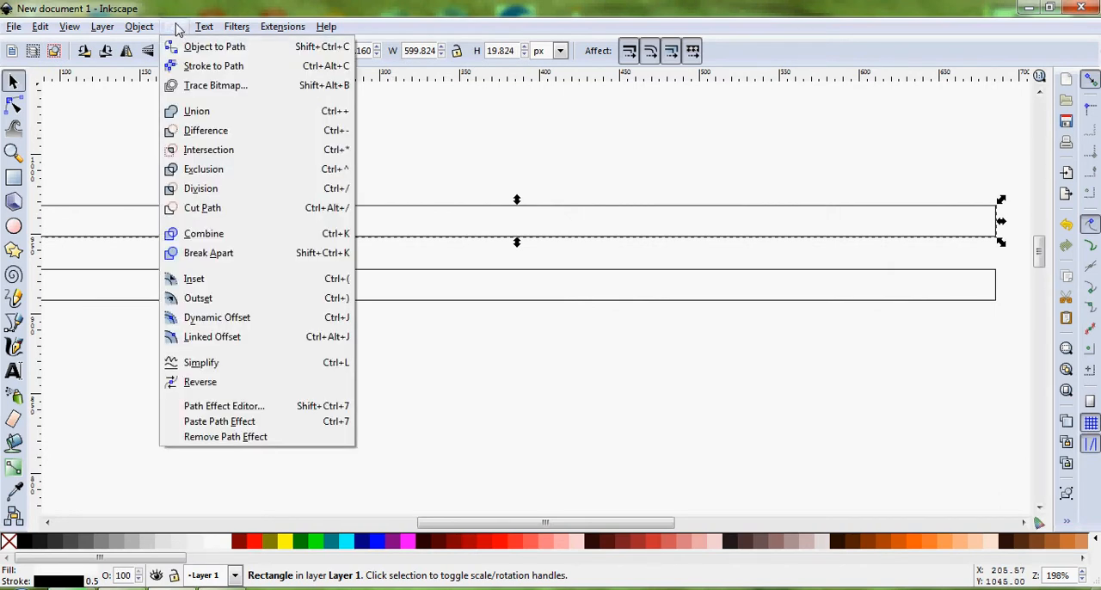
{"action": "left_click", "coordinate": [191, 54]}
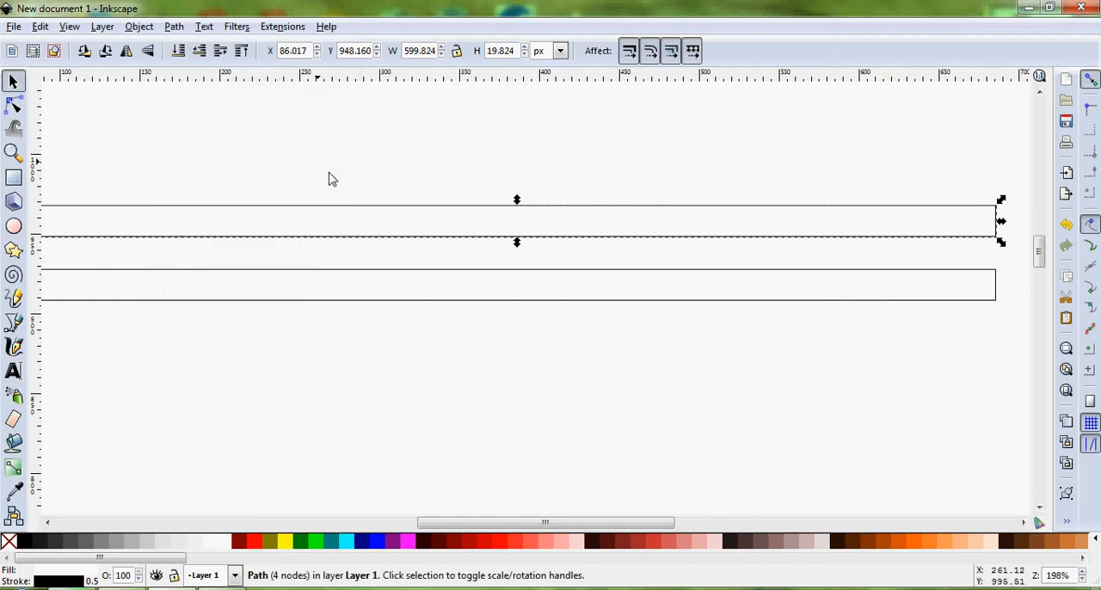
Try adding two nodes along the upper path's top edge and pulling them up and right into a peak
{"action": "left_click", "coordinate": [14, 105]}
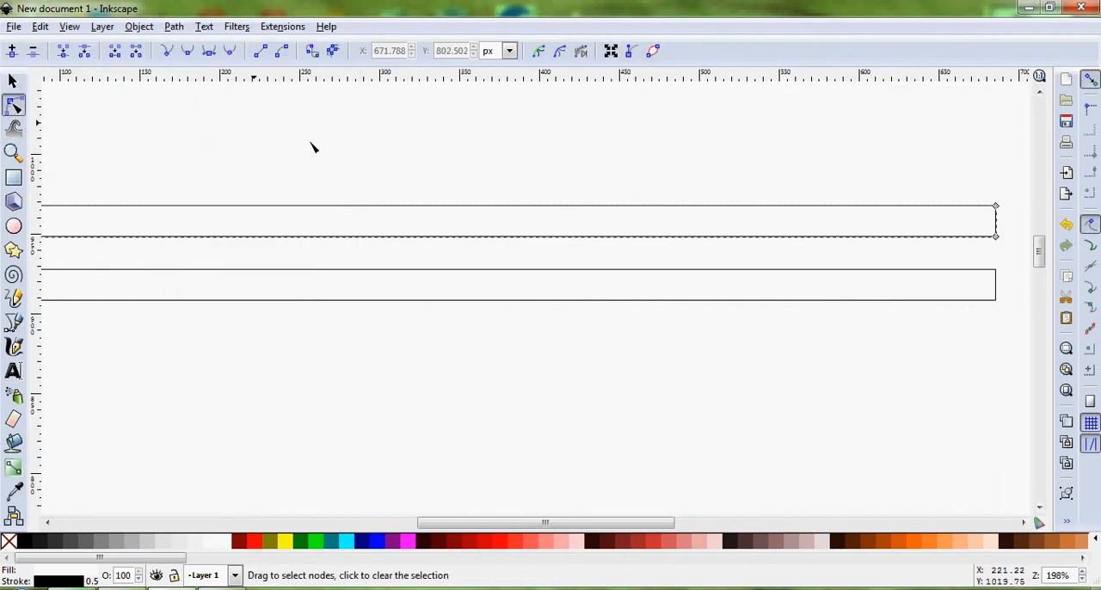
{"action": "double_click", "coordinate": [386, 212]}
{"action": "left_click_drag", "start_coordinate": [387, 211], "coordinate": [574, 154]}
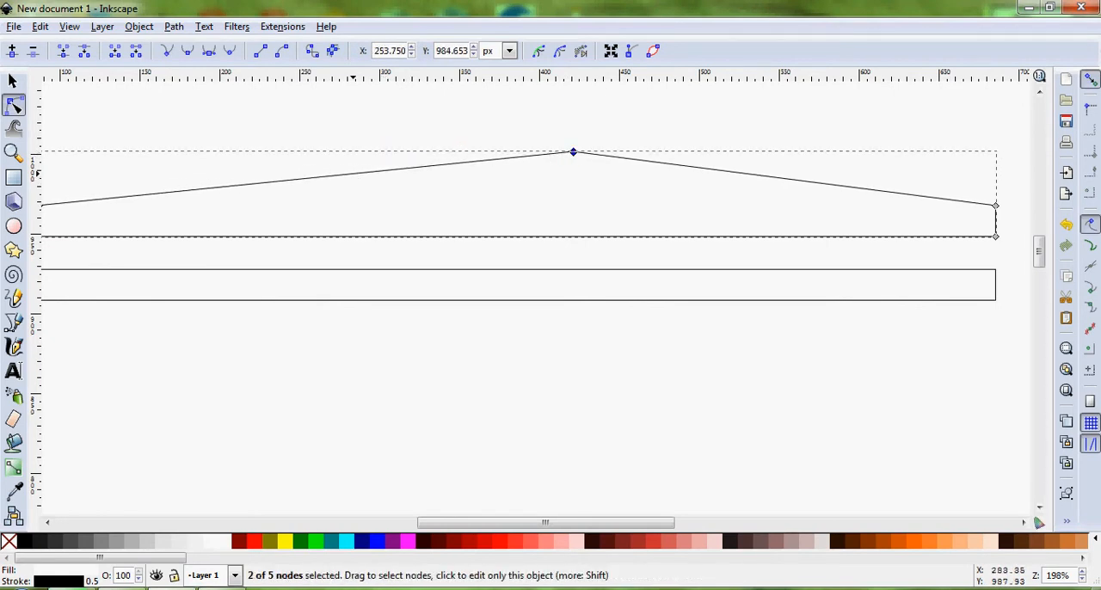
{"action": "double_click", "coordinate": [354, 177]}
{"action": "left_click_drag", "start_coordinate": [354, 177], "coordinate": [561, 191]}
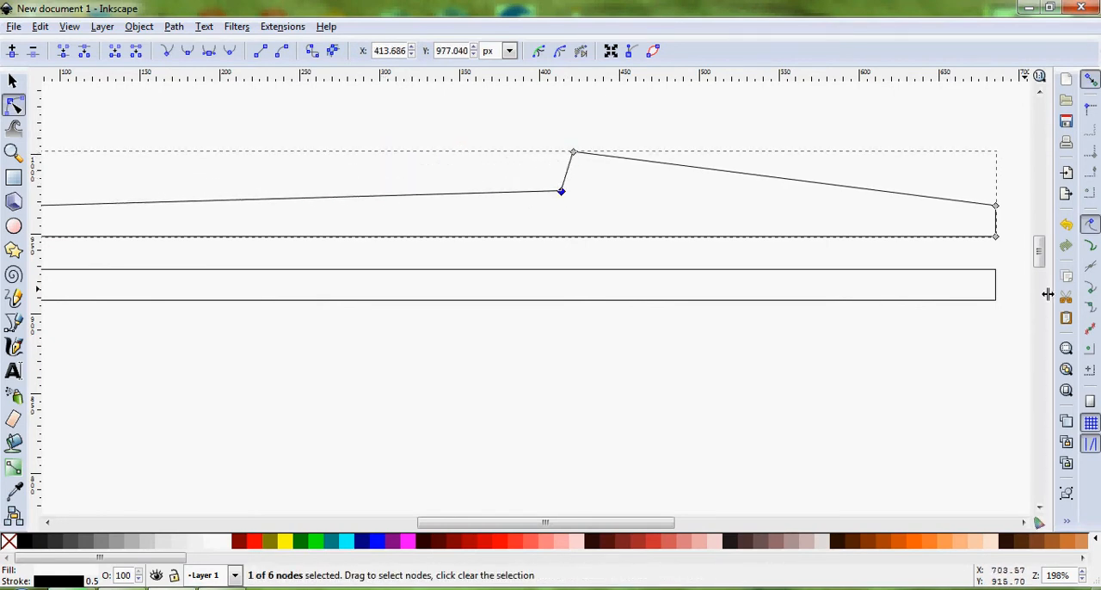
Undo the node additions and moves on the upper path and deselect it
{"action": "left_click", "coordinate": [1067, 225]}
{"action": "left_click", "coordinate": [1067, 225]}
{"action": "left_click", "coordinate": [1066, 226]}
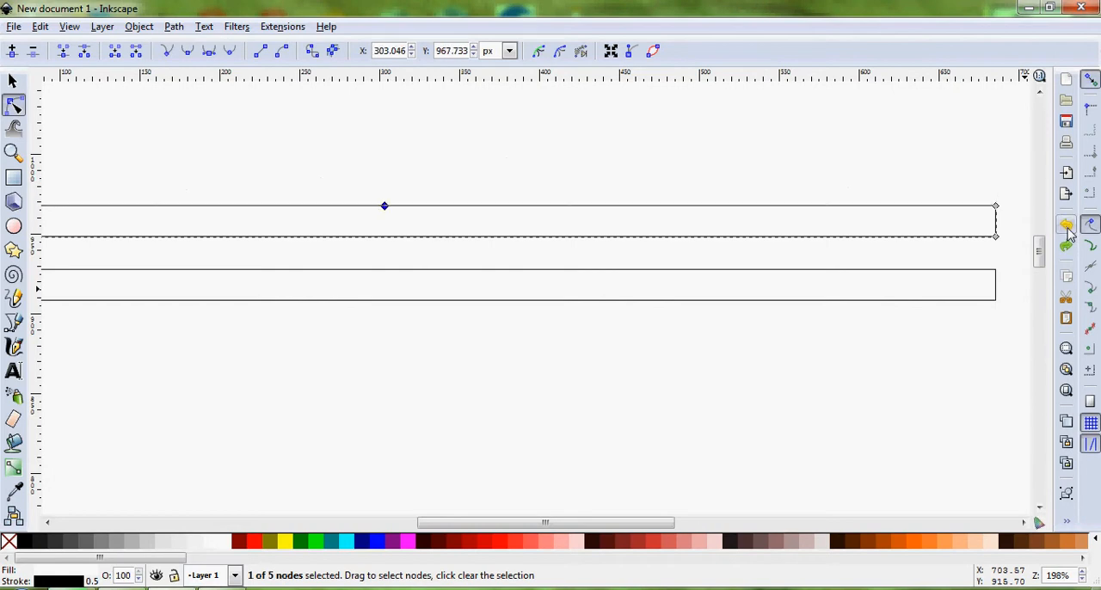
{"action": "left_click", "coordinate": [1067, 226]}
{"action": "mouse_move", "coordinate": [597, 521]}
{"action": "left_mouse_down"}
{"action": "mouse_move", "coordinate": [512, 526]}
{"action": "mouse_move", "coordinate": [608, 526]}
{"action": "mouse_move", "coordinate": [594, 529]}
{"action": "left_mouse_up"}
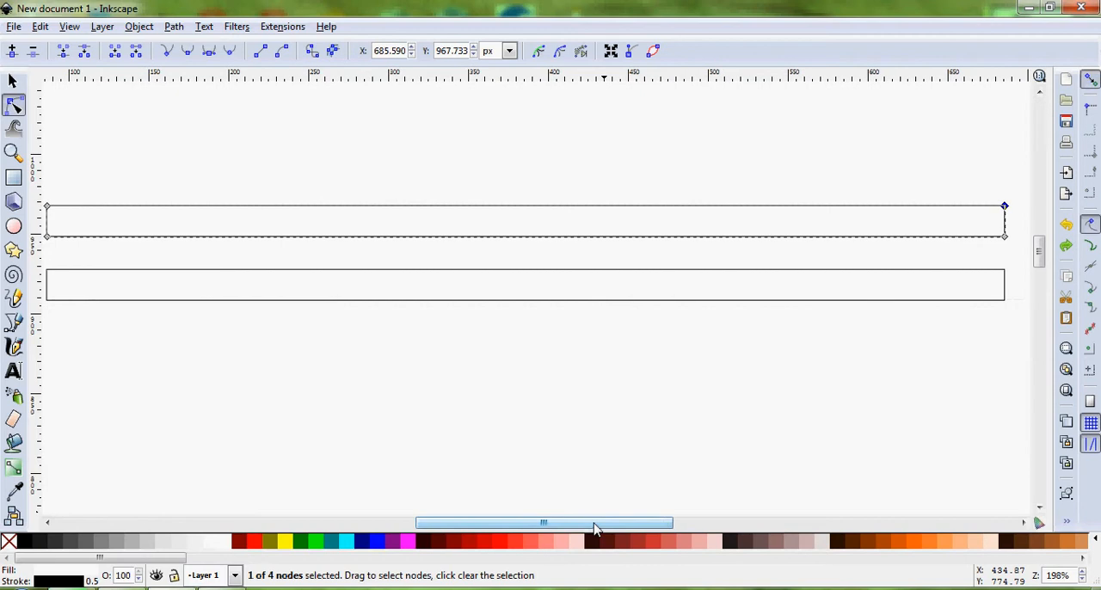
{"action": "left_click", "coordinate": [13, 81]}
{"action": "left_click", "coordinate": [192, 171]}
{"action": "scroll", "coordinate": [193, 170], "scroll_direction": "down", "scroll_amount": 1, "text": "ctrl"}
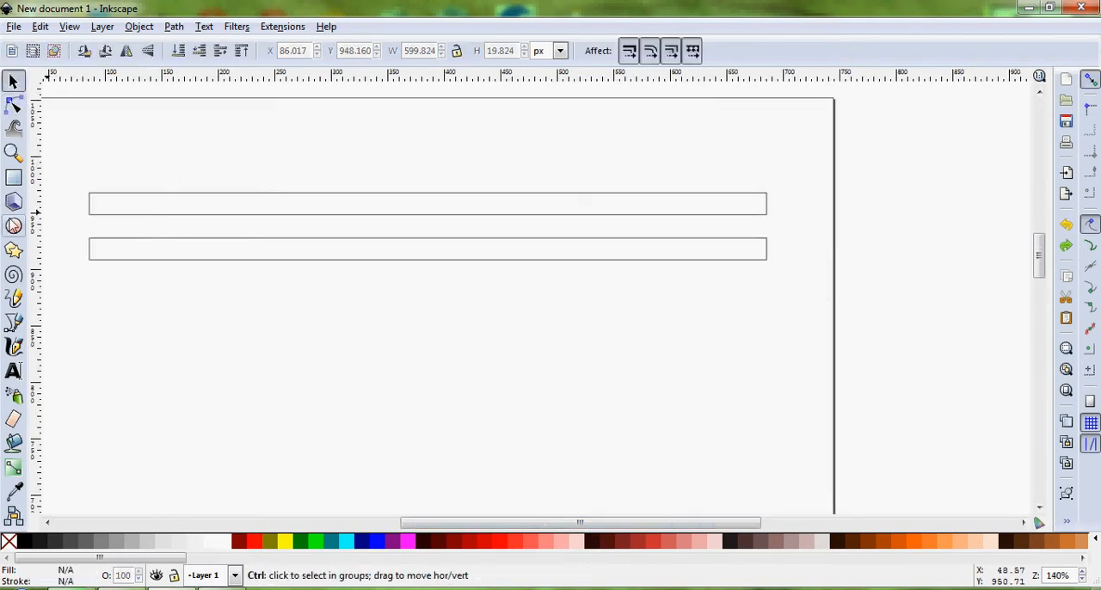
Draw a flat ellipse about 630 by 38 px above the two rectangles and deselect it
{"action": "left_click", "coordinate": [13, 226]}
{"action": "left_click_drag", "start_coordinate": [68, 137], "coordinate": [785, 181]}
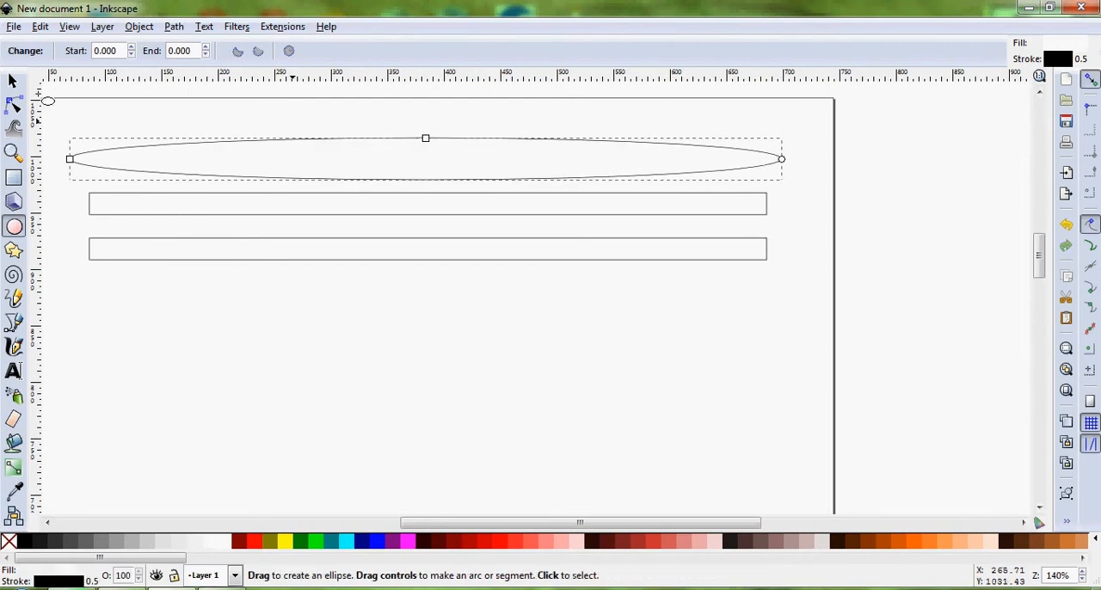
{"action": "left_click", "coordinate": [14, 81]}
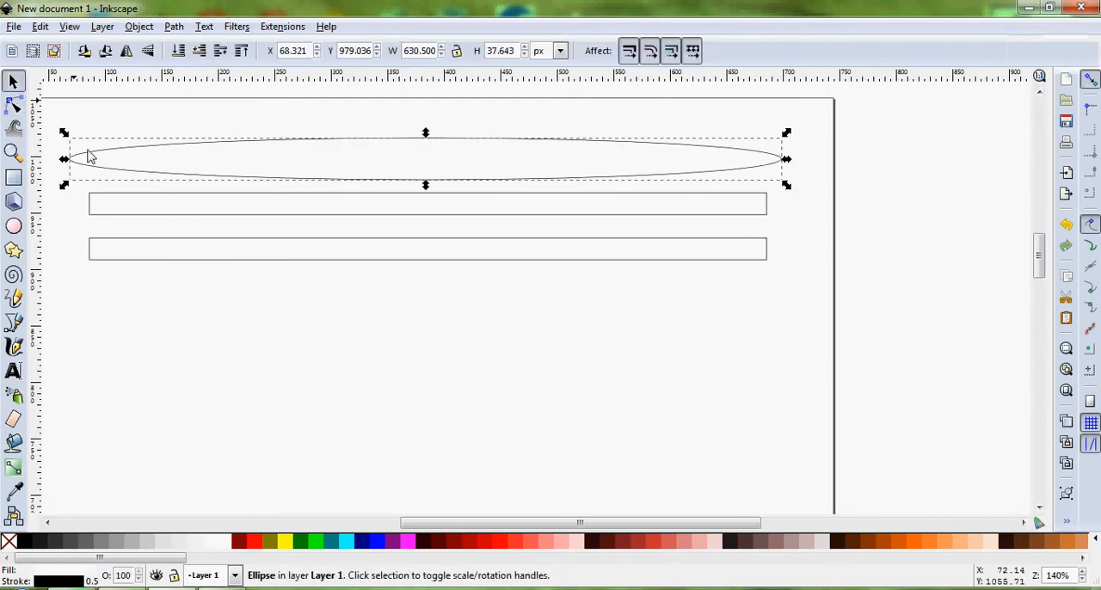
{"action": "left_click", "coordinate": [822, 231]}
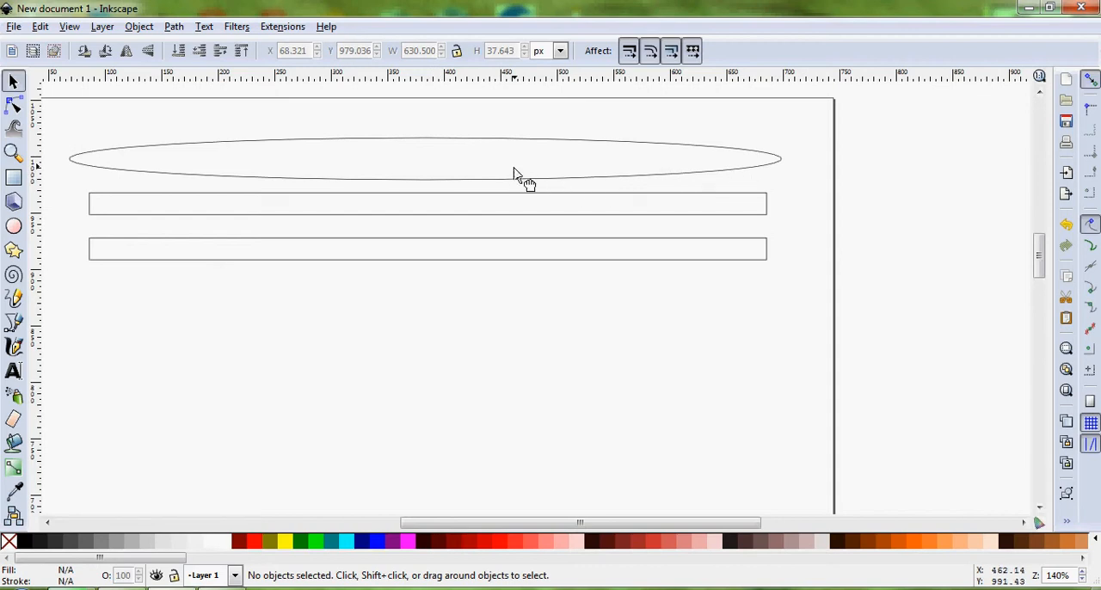
Move the ellipse down over the upper path so its lower curve meets the path's upper right corner, and deselect it
{"action": "left_click_drag", "start_coordinate": [514, 172], "coordinate": [519, 203]}
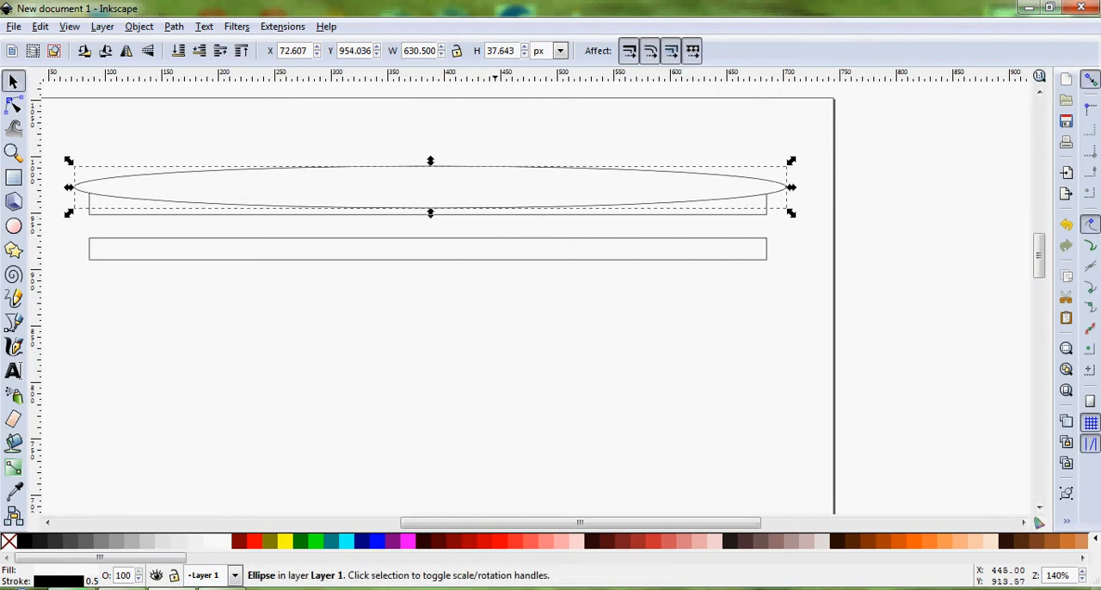
{"action": "left_click", "coordinate": [512, 384]}
{"action": "scroll", "coordinate": [757, 193], "scroll_direction": "up", "scroll_amount": 8}
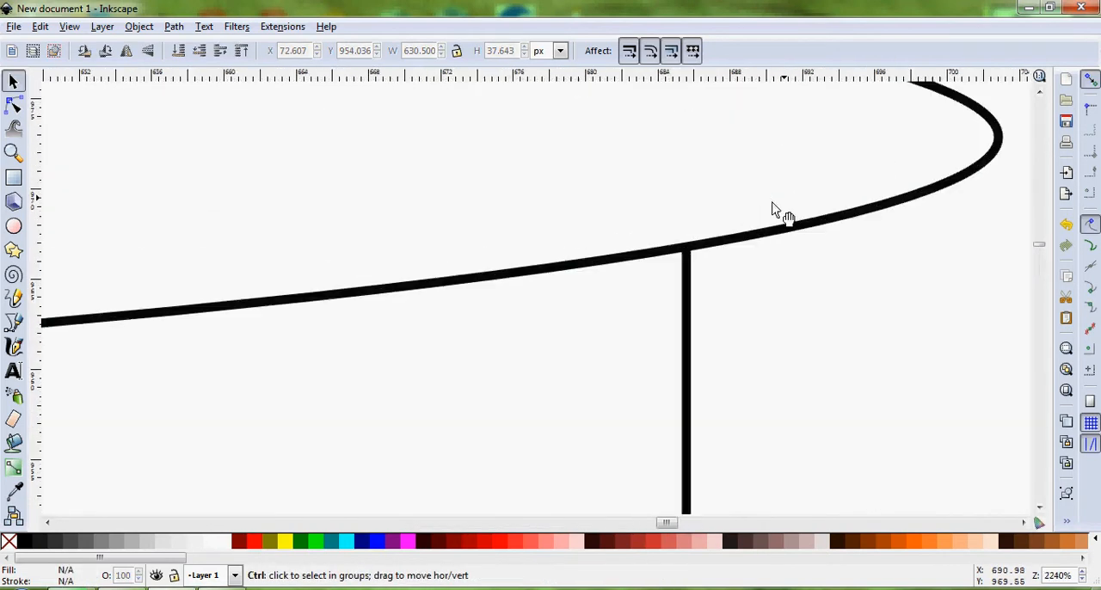
{"action": "left_click_drag", "start_coordinate": [702, 234], "coordinate": [702, 217]}
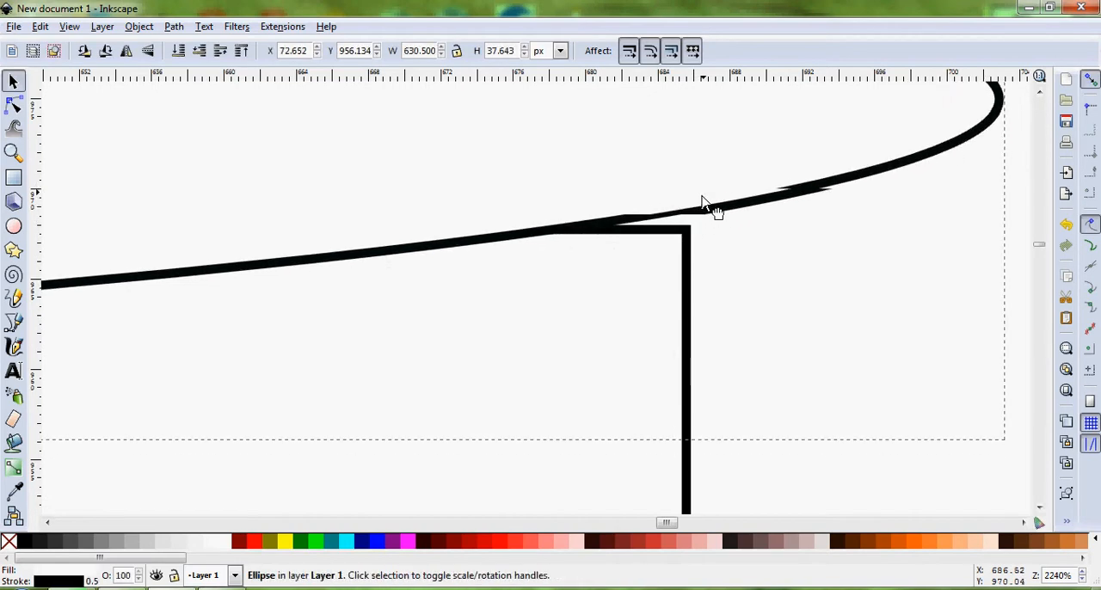
{"action": "left_click", "coordinate": [712, 277]}
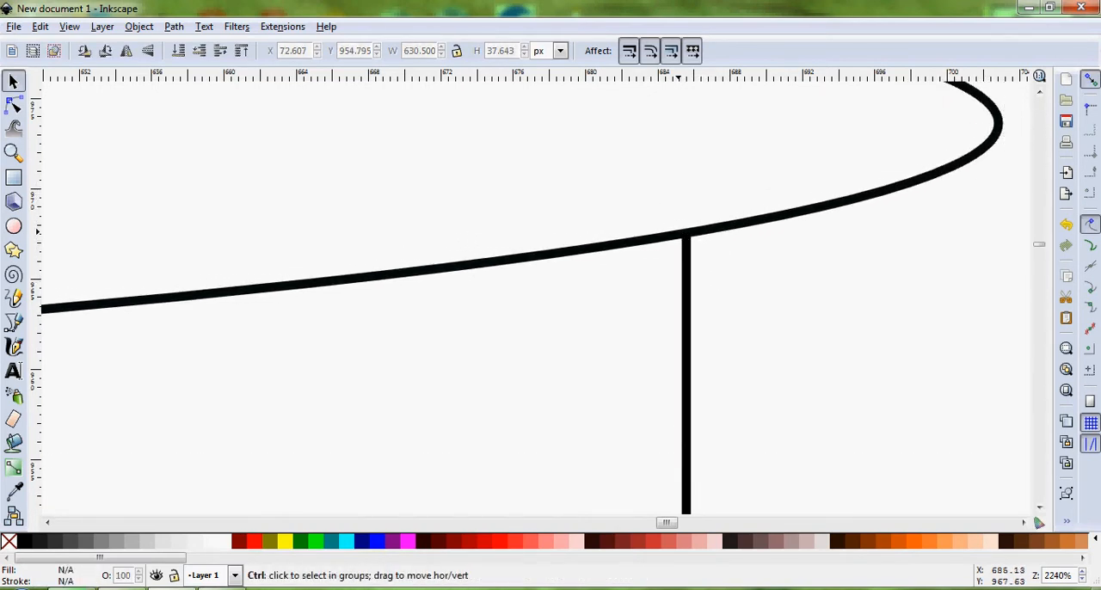
{"action": "scroll", "coordinate": [702, 248], "scroll_direction": "down", "scroll_amount": 4}
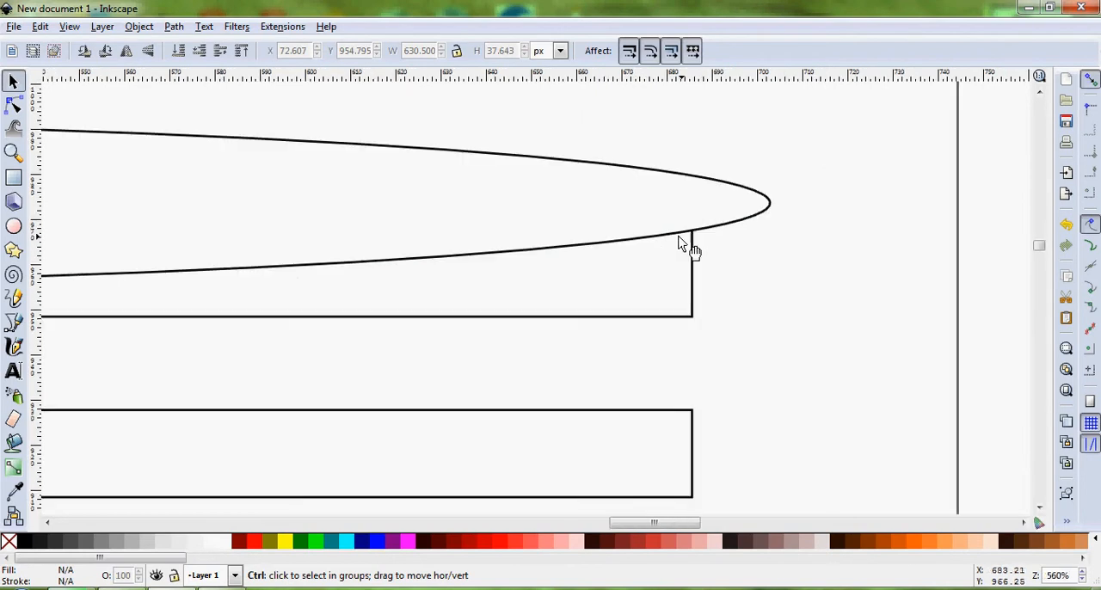
Shift the ellipse left to about X 71 px so its lower curve meets both upper corners of the path, and deselect it
{"action": "left_click_drag", "start_coordinate": [650, 527], "coordinate": [433, 553]}
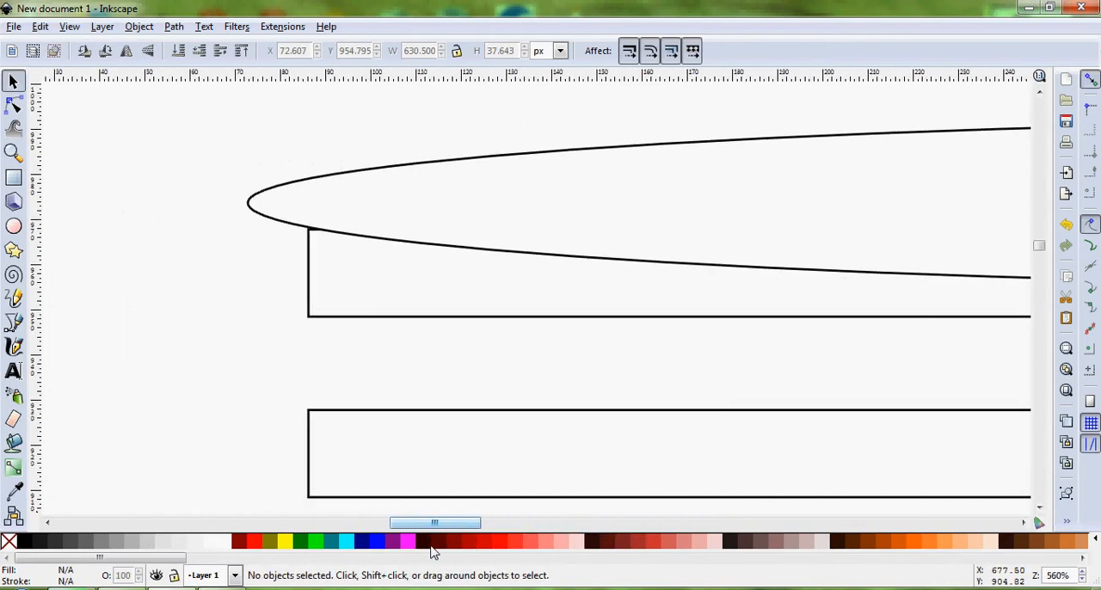
{"action": "left_click_drag", "start_coordinate": [400, 226], "coordinate": [393, 226]}
{"action": "left_click_drag", "start_coordinate": [433, 524], "coordinate": [582, 287]}
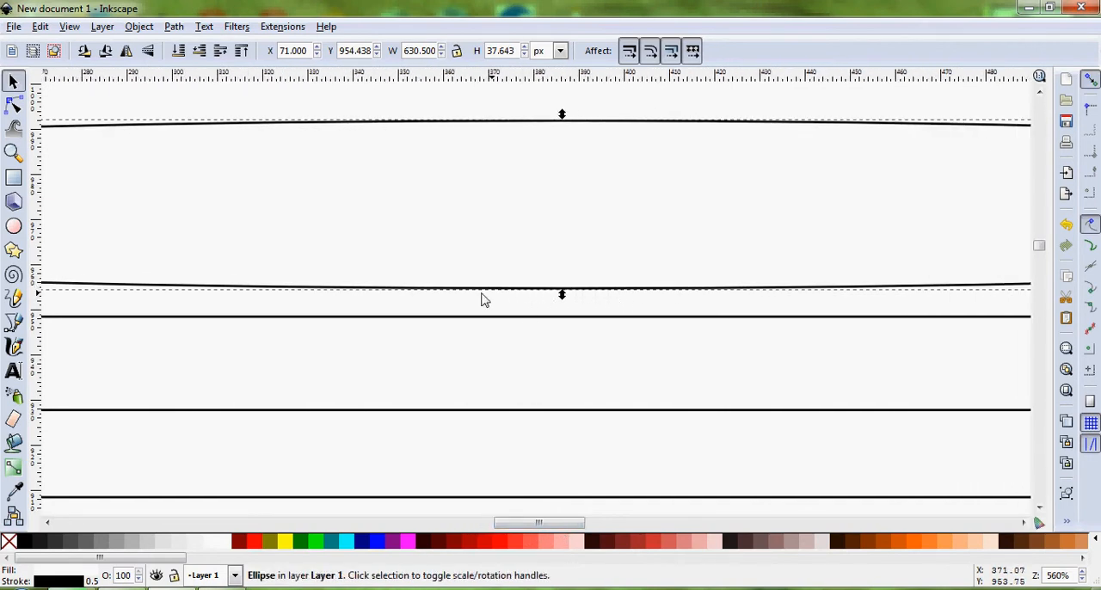
{"action": "scroll", "coordinate": [482, 299], "scroll_direction": "down", "scroll_amount": 4}
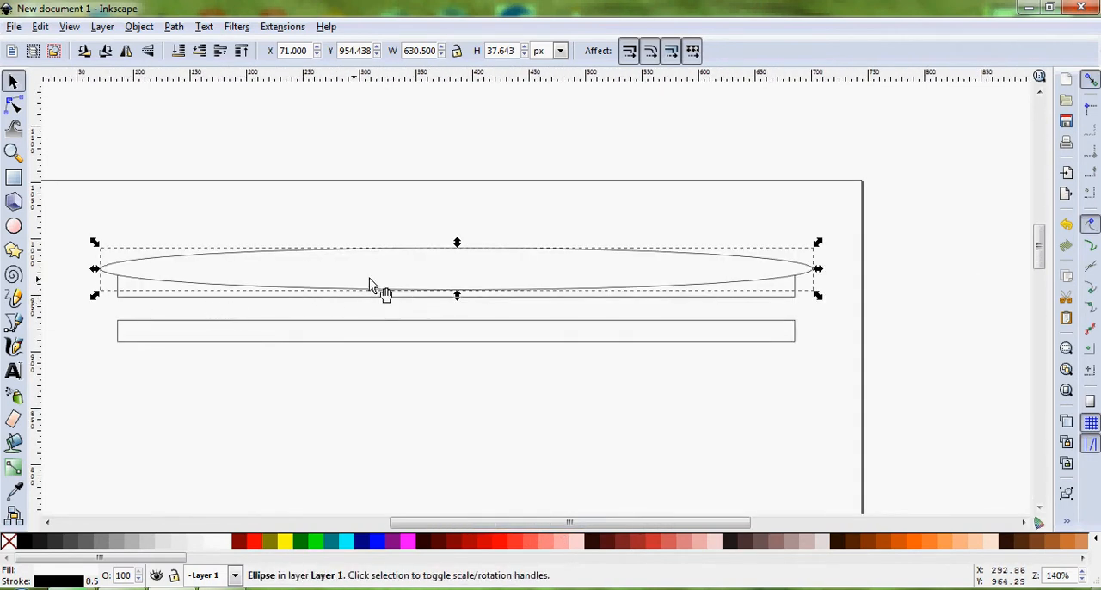
{"action": "left_click", "coordinate": [850, 282]}
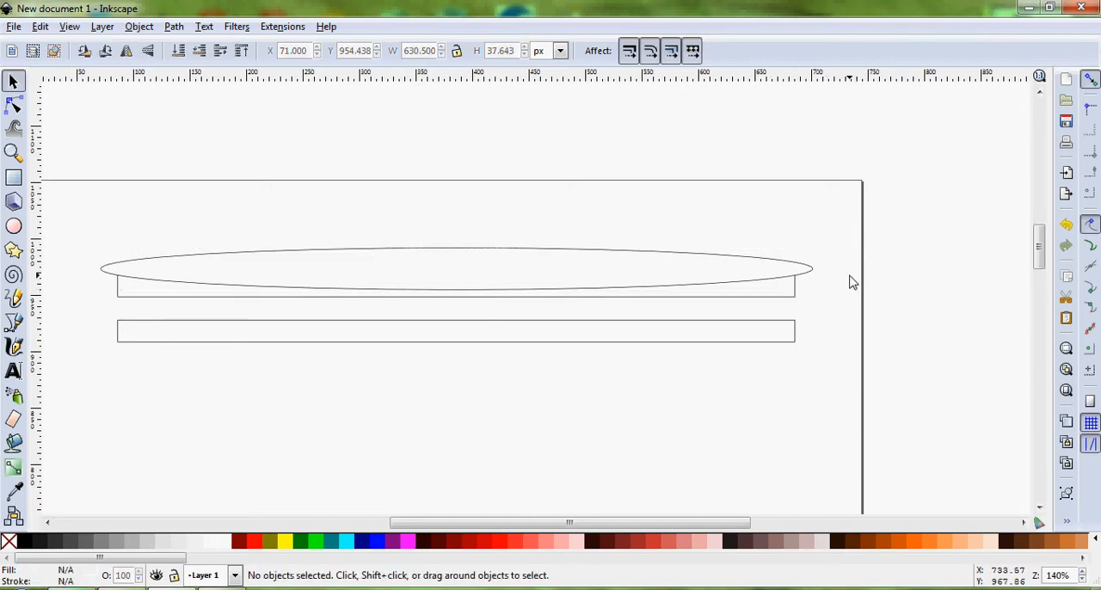
Convert the ellipse to a path and deselect it
{"action": "left_click", "coordinate": [712, 269]}
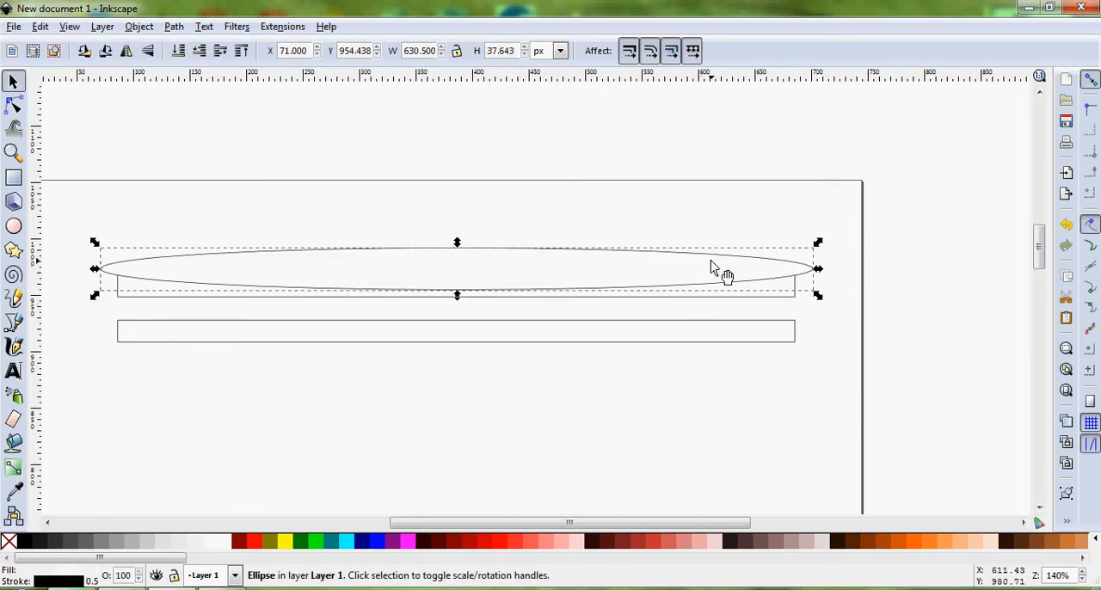
{"action": "left_click", "coordinate": [138, 27]}
{"action": "mouse_move", "coordinate": [173, 32]}
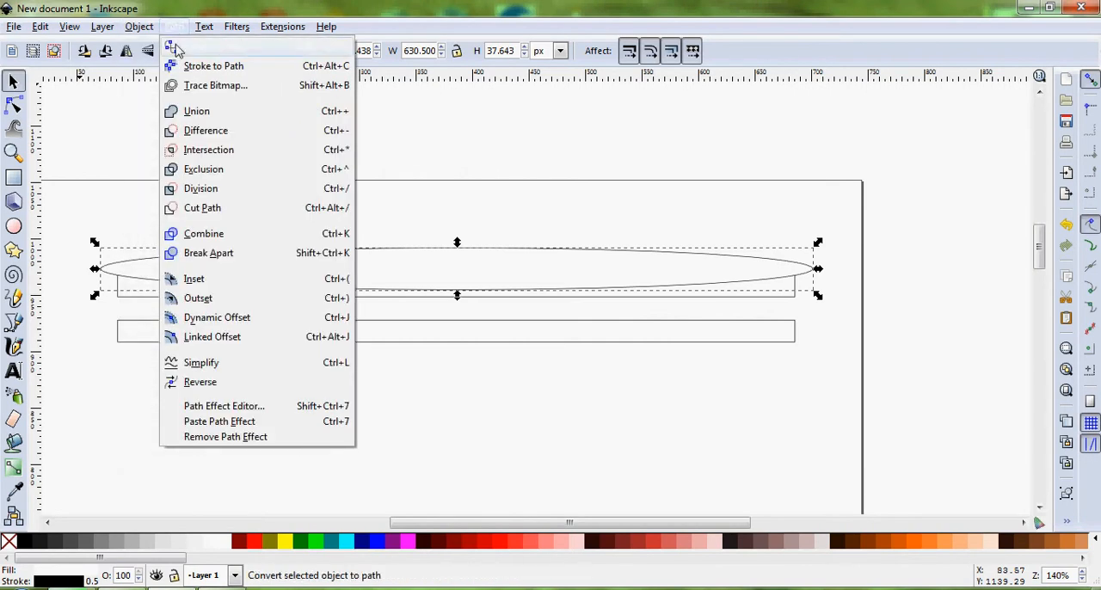
{"action": "left_click", "coordinate": [175, 49]}
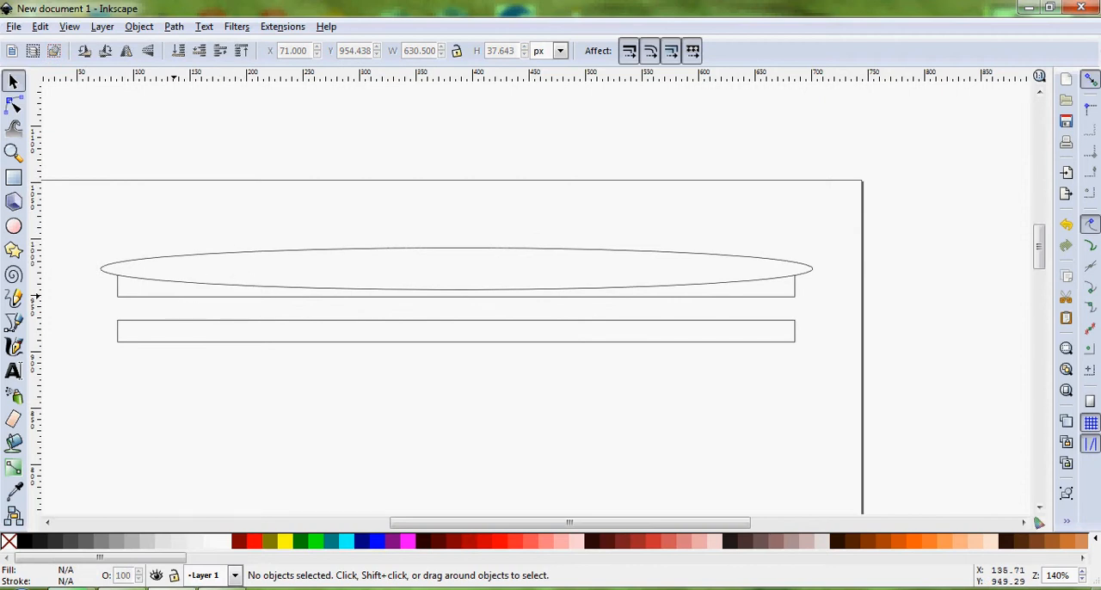
Intersect the ellipse with the upper rectangular path and deselect the resulting shape
{"action": "left_click", "coordinate": [268, 272]}
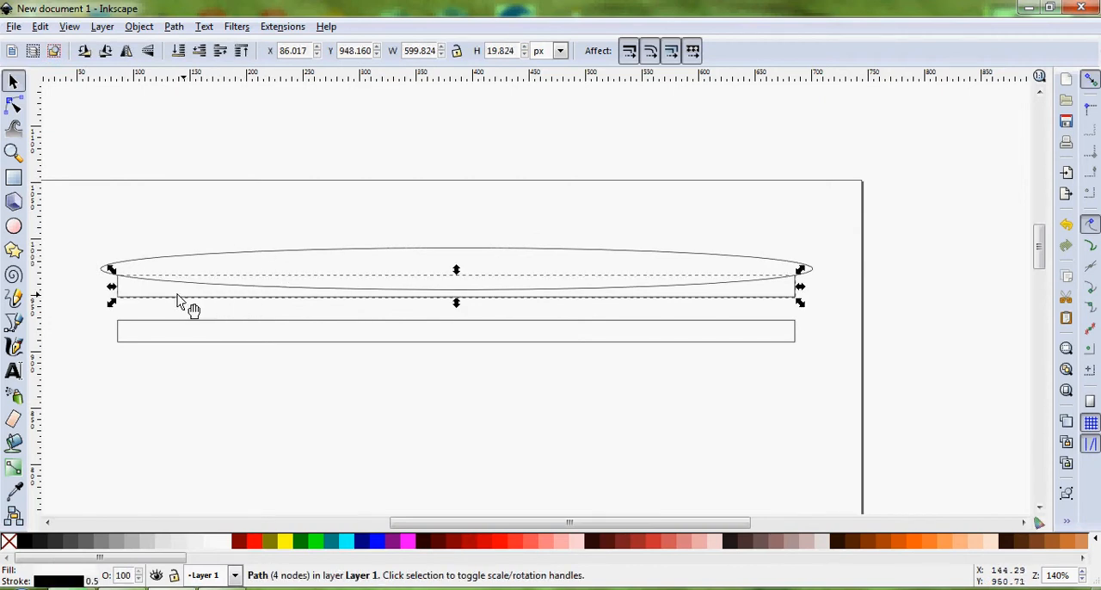
{"action": "scroll", "coordinate": [190, 306], "scroll_direction": "up", "scroll_amount": 2, "text": "ctrl"}
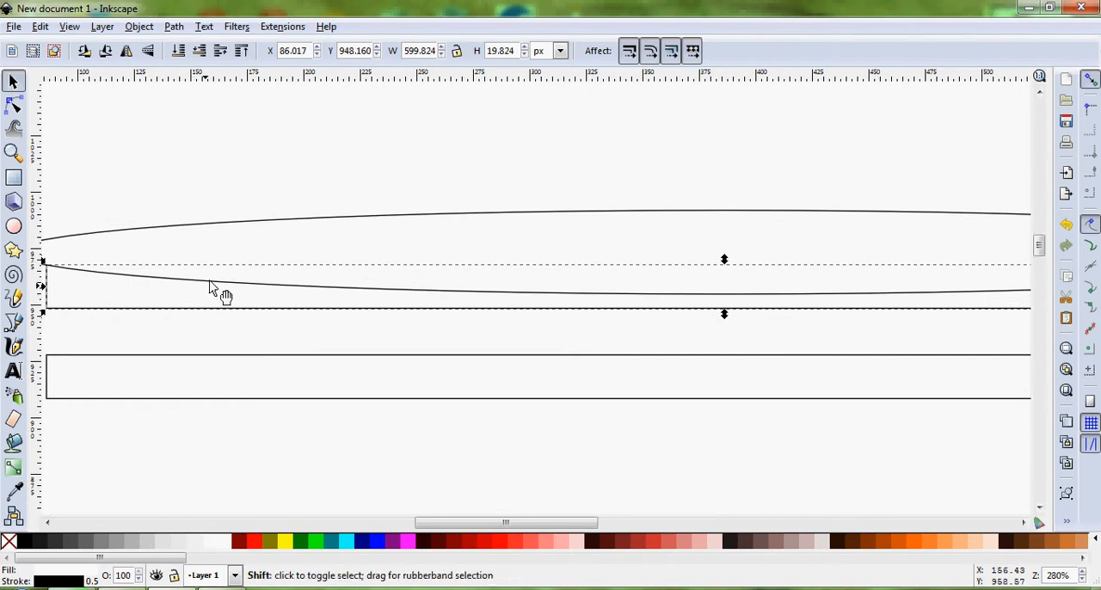
{"action": "left_click", "coordinate": [267, 243], "text": "shift"}
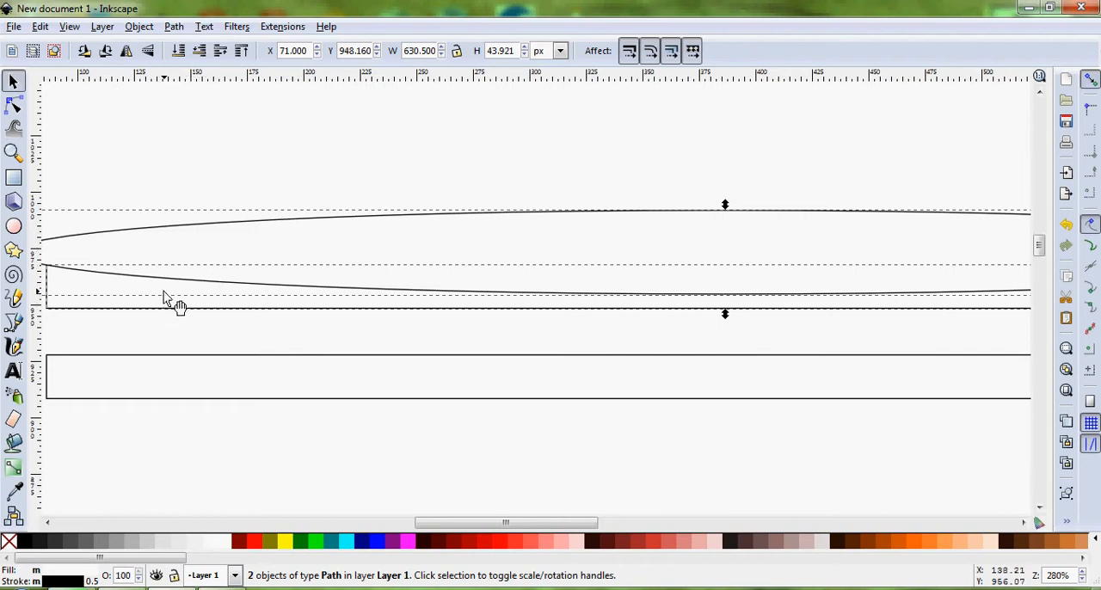
{"action": "left_click", "coordinate": [174, 28]}
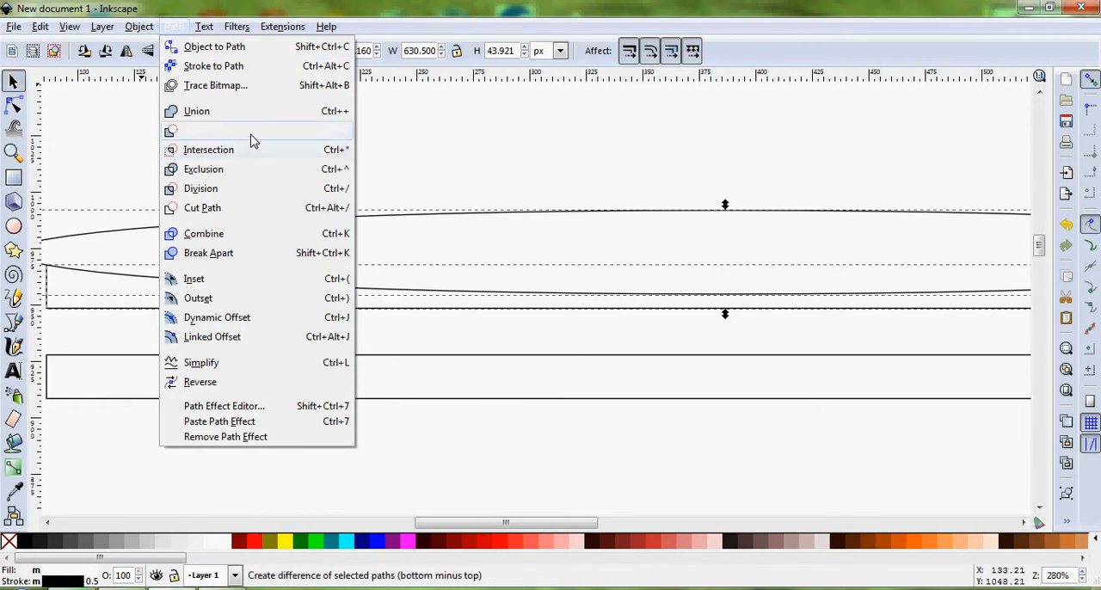
{"action": "left_click", "coordinate": [249, 158]}
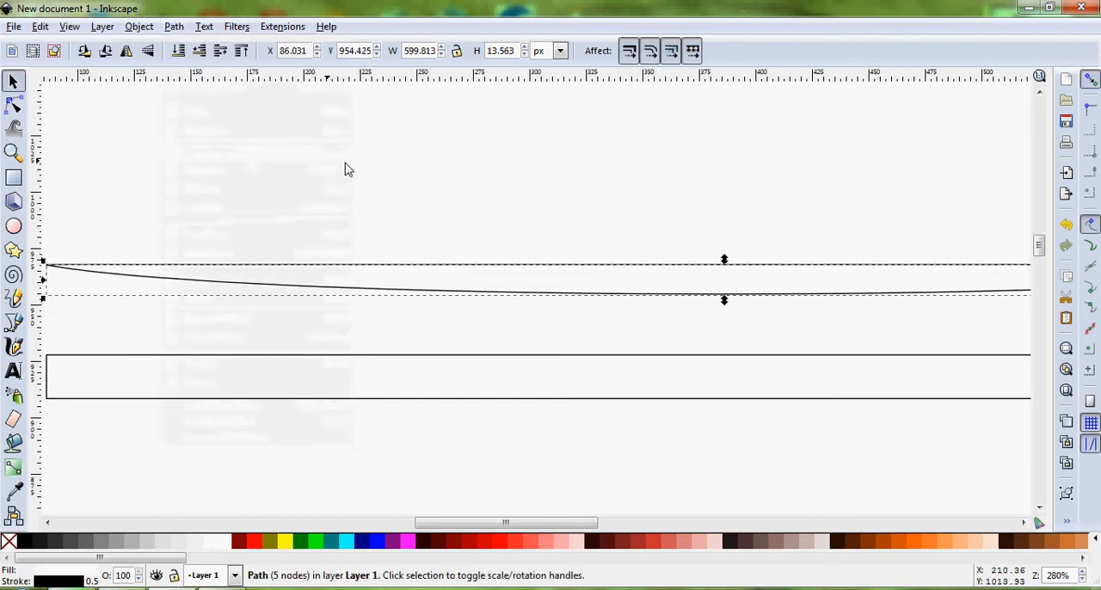
{"action": "left_click", "coordinate": [441, 191]}
Examine the intersected shape's ends and curved lower edge along its full length above the rectangle
{"action": "scroll", "coordinate": [465, 296], "scroll_direction": "down", "scroll_amount": 2}
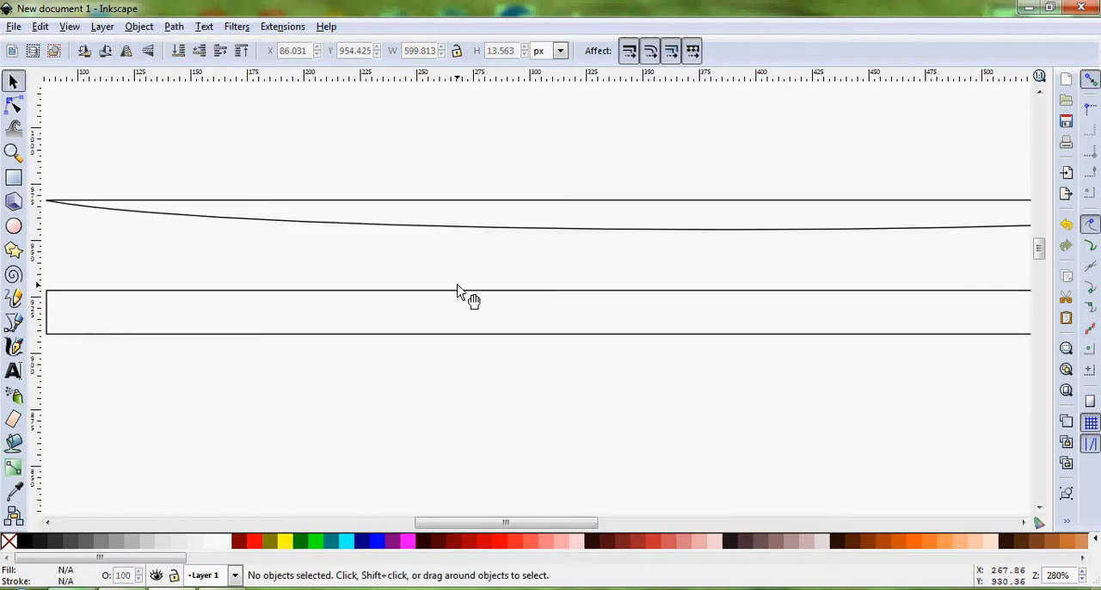
{"action": "scroll", "coordinate": [467, 258], "scroll_direction": "down", "scroll_amount": 3}
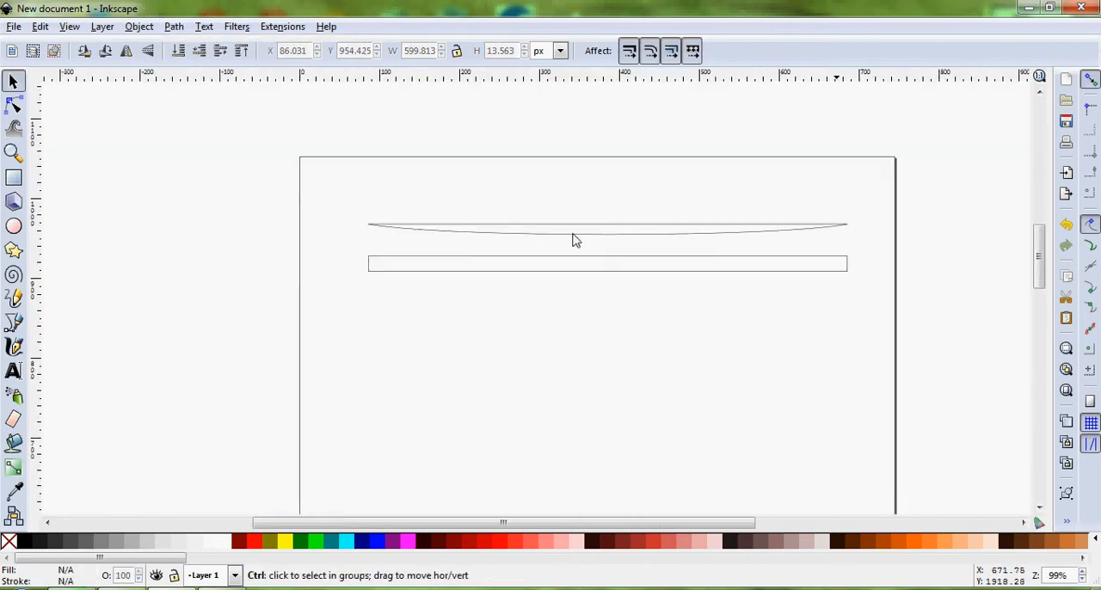
{"action": "scroll", "coordinate": [731, 237], "scroll_direction": "up", "scroll_amount": 1}
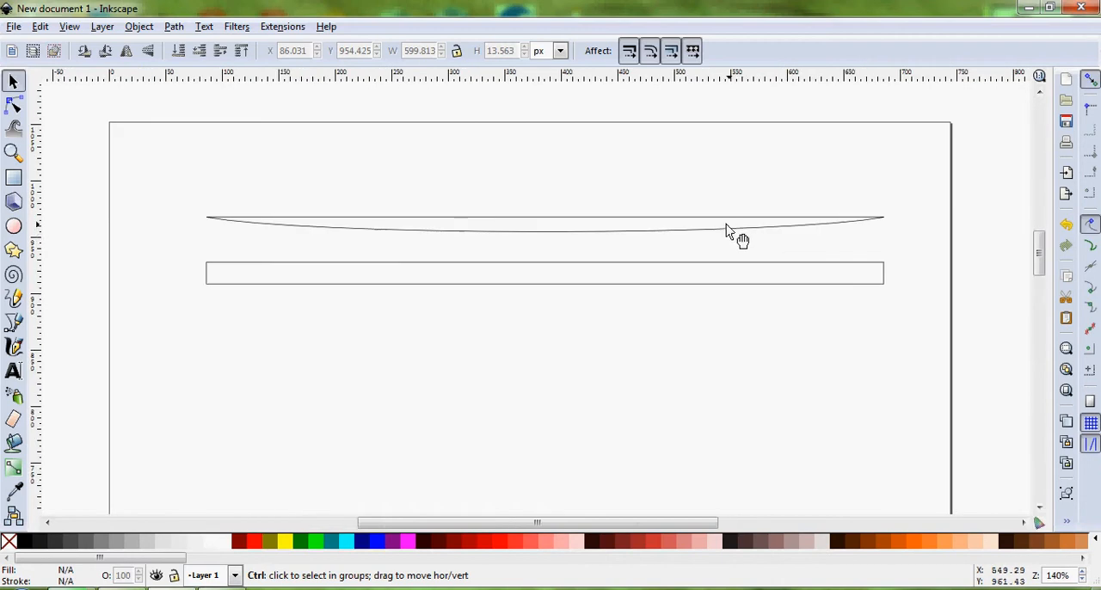
{"action": "left_click", "coordinate": [385, 227]}
{"action": "scroll", "coordinate": [197, 216], "scroll_direction": "up", "scroll_amount": 3}
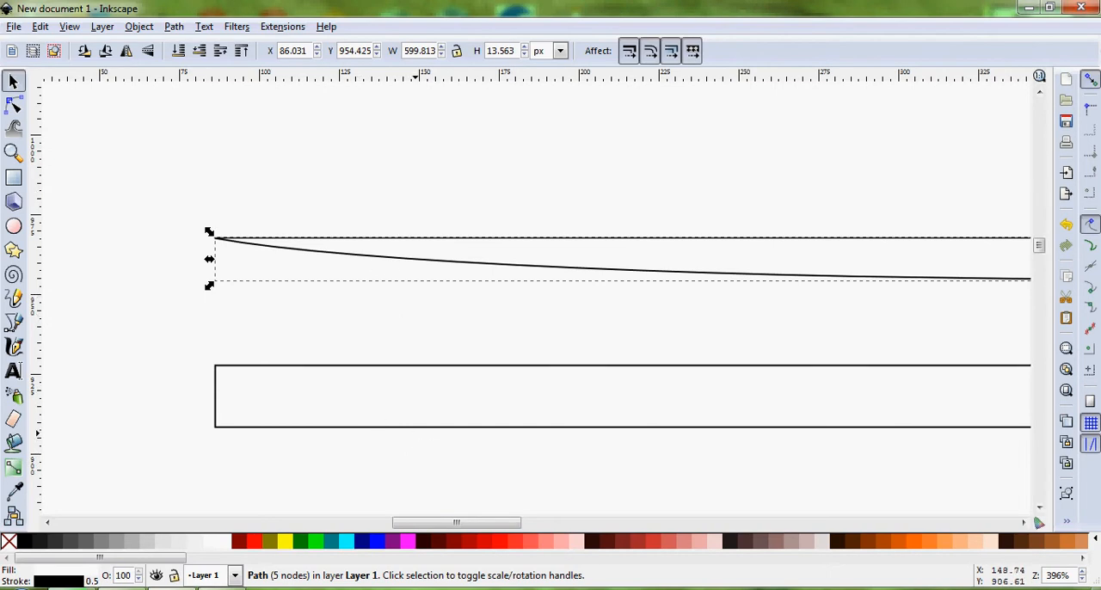
{"action": "scroll", "coordinate": [466, 529], "scroll_direction": "right", "scroll_amount": 1}
{"action": "left_click_drag", "start_coordinate": [466, 526], "coordinate": [531, 442]}
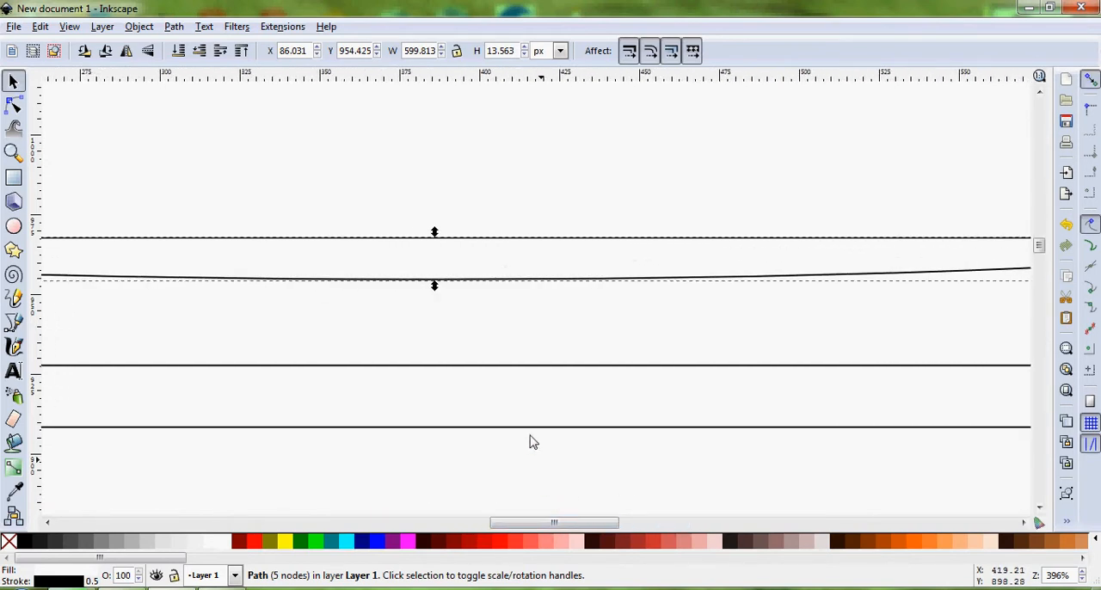
{"action": "left_click", "coordinate": [495, 348]}
{"action": "left_click_drag", "start_coordinate": [528, 518], "coordinate": [463, 522]}
{"action": "scroll", "coordinate": [498, 378], "scroll_direction": "down", "scroll_amount": 2, "text": "ctrl"}
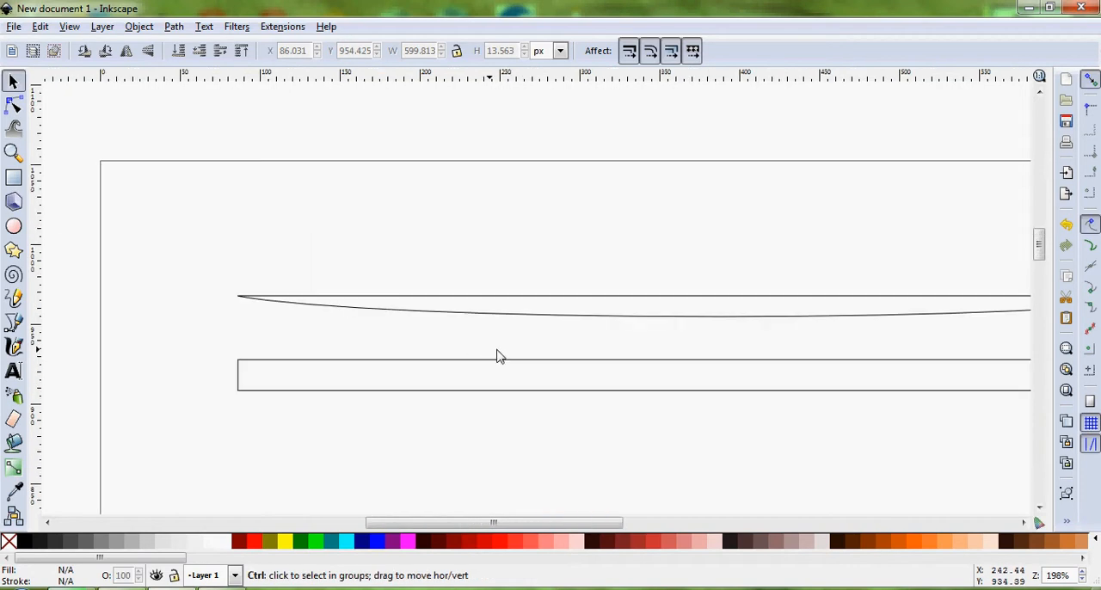
{"action": "left_click_drag", "start_coordinate": [585, 527], "coordinate": [625, 524]}
{"action": "scroll", "coordinate": [713, 402], "scroll_direction": "down", "scroll_amount": 2}
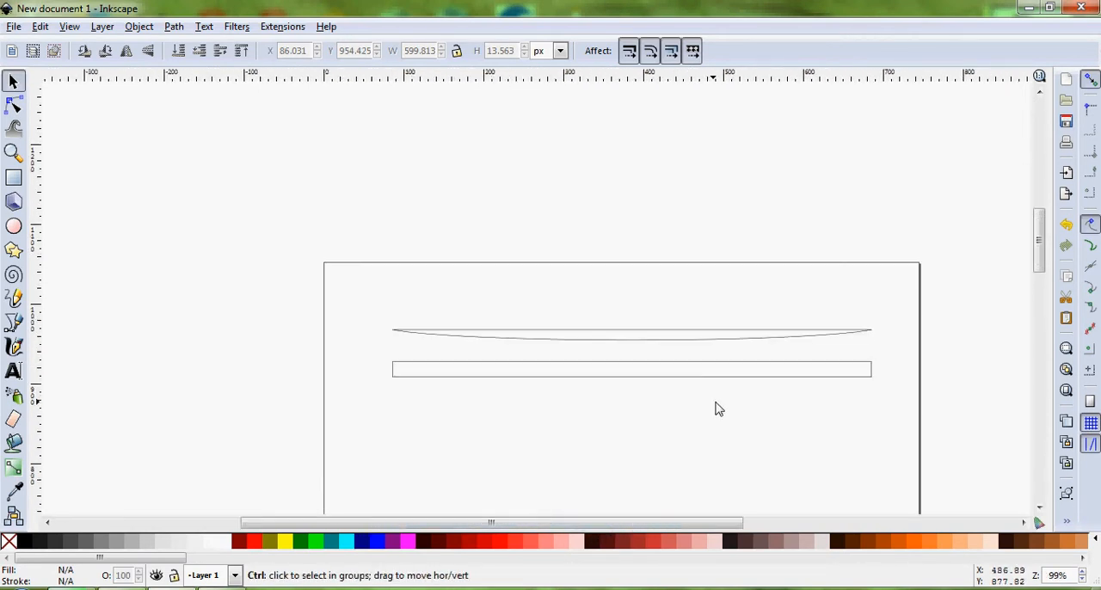
{"action": "scroll", "coordinate": [706, 383], "scroll_direction": "up", "scroll_amount": 2}
Duplicate the lower rectangle and move the copy 40 px straight down
{"action": "left_click", "coordinate": [682, 354]}
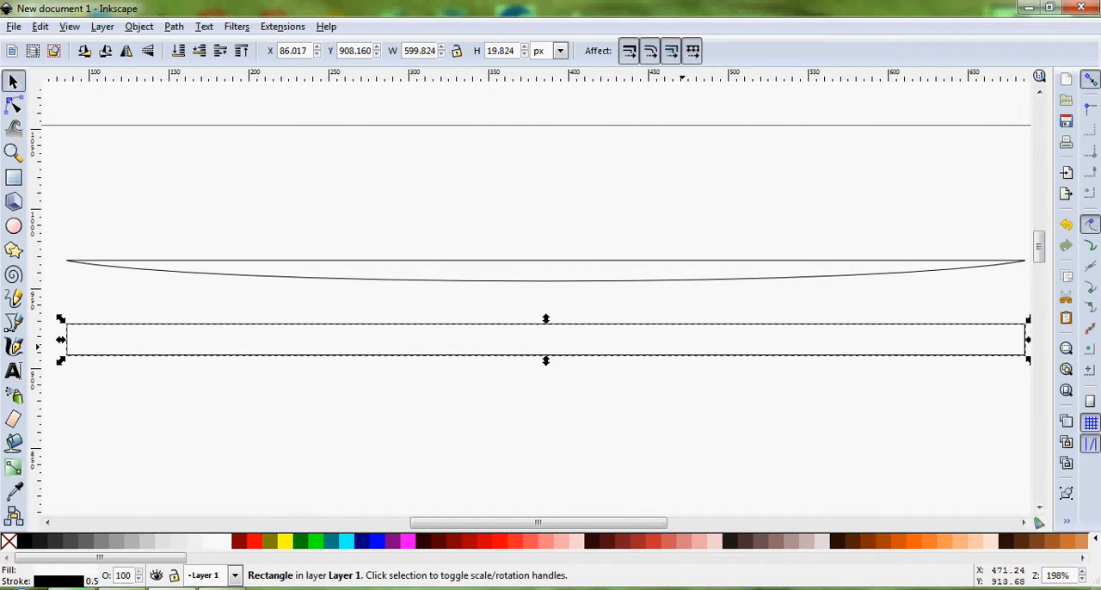
{"action": "key", "text": "shift"}
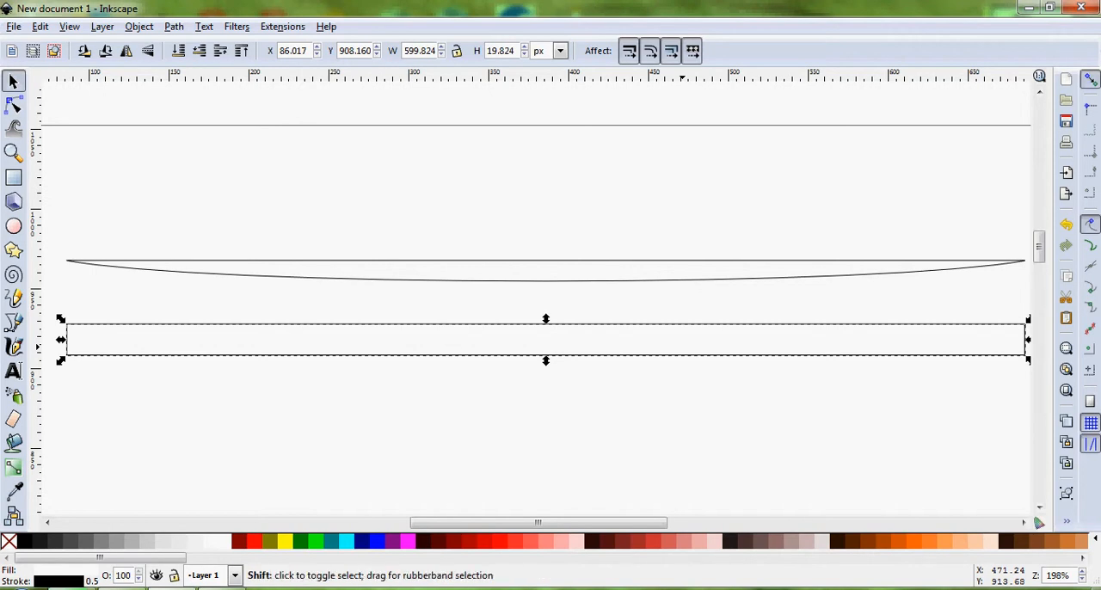
{"action": "key", "text": "ctrl+d"}
{"action": "key", "text": "shift+Down"}
{"action": "key", "text": "shift+Down"}
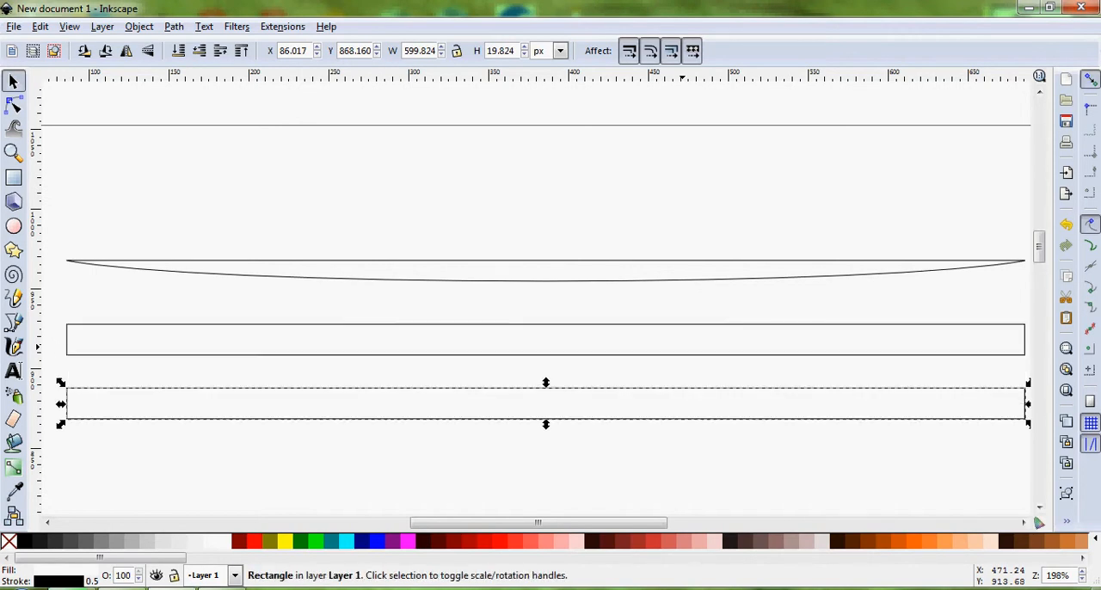
{"action": "scroll", "coordinate": [673, 356], "scroll_direction": "down", "scroll_amount": 6}
{"action": "scroll", "coordinate": [673, 357], "scroll_direction": "up", "scroll_amount": 3}
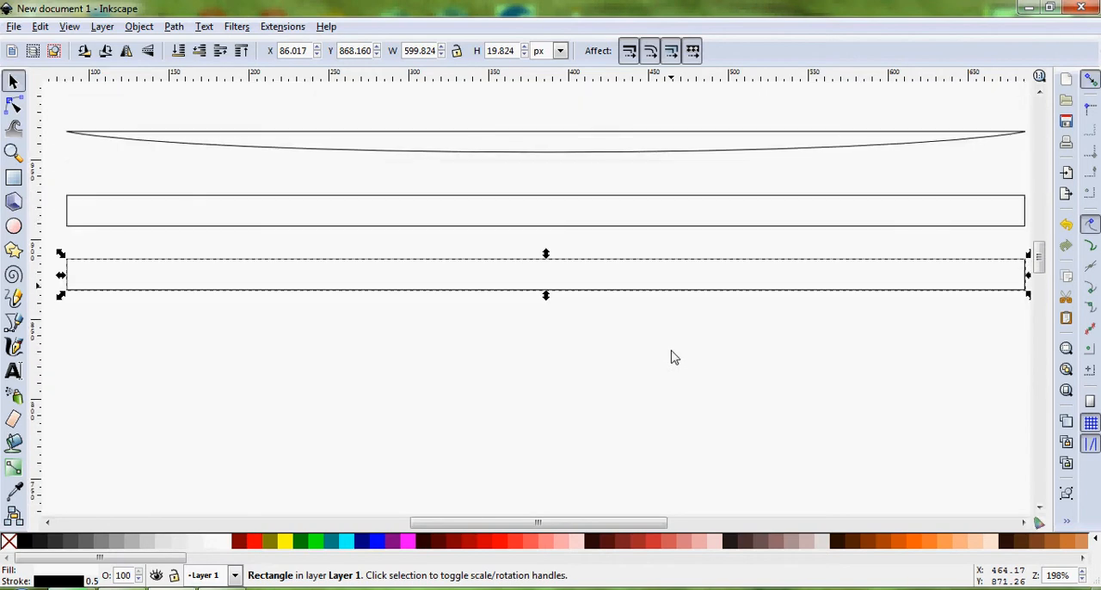
Duplicate the lowest rectangle, move this copy another 40 px straight down and deselect it
{"action": "key", "text": "ctrl"}
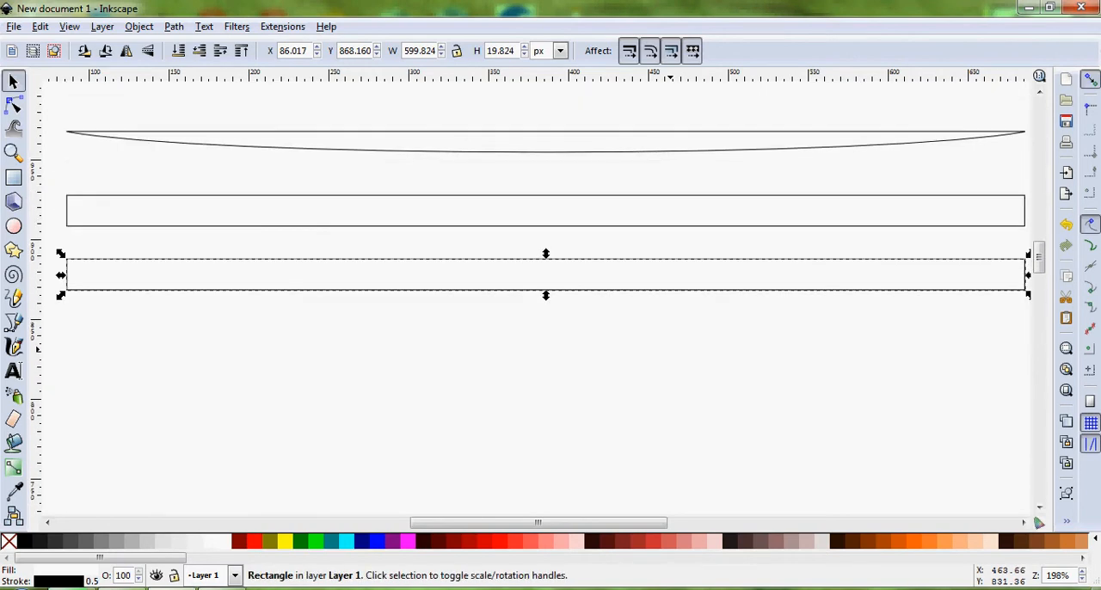
{"action": "key", "text": "shift"}
{"action": "key", "text": "shift+Down"}
{"action": "key", "text": "shift+Down"}
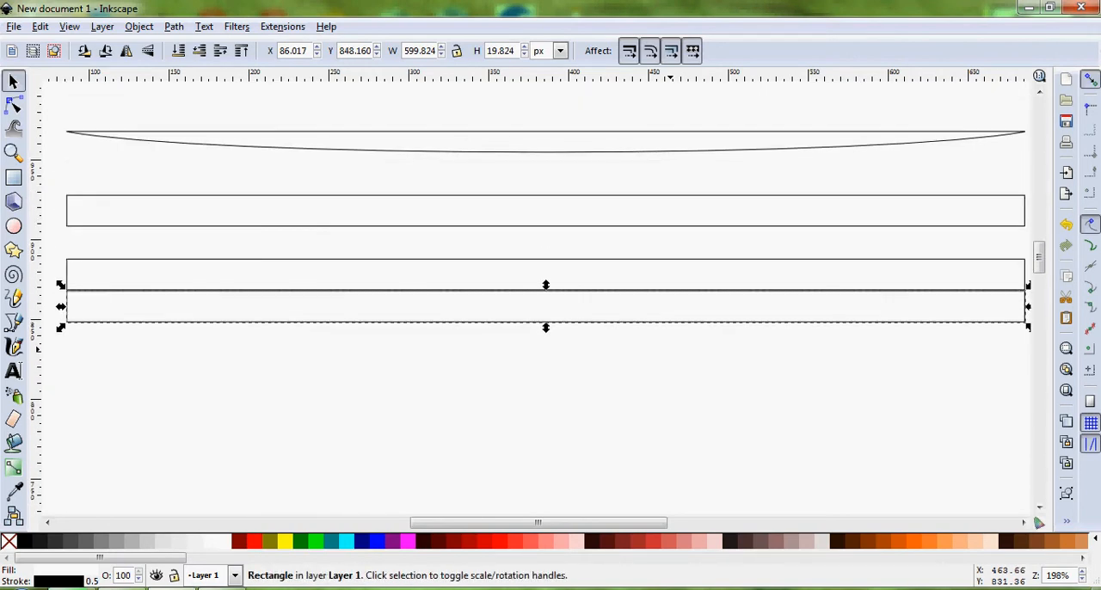
{"action": "left_click", "coordinate": [658, 311]}
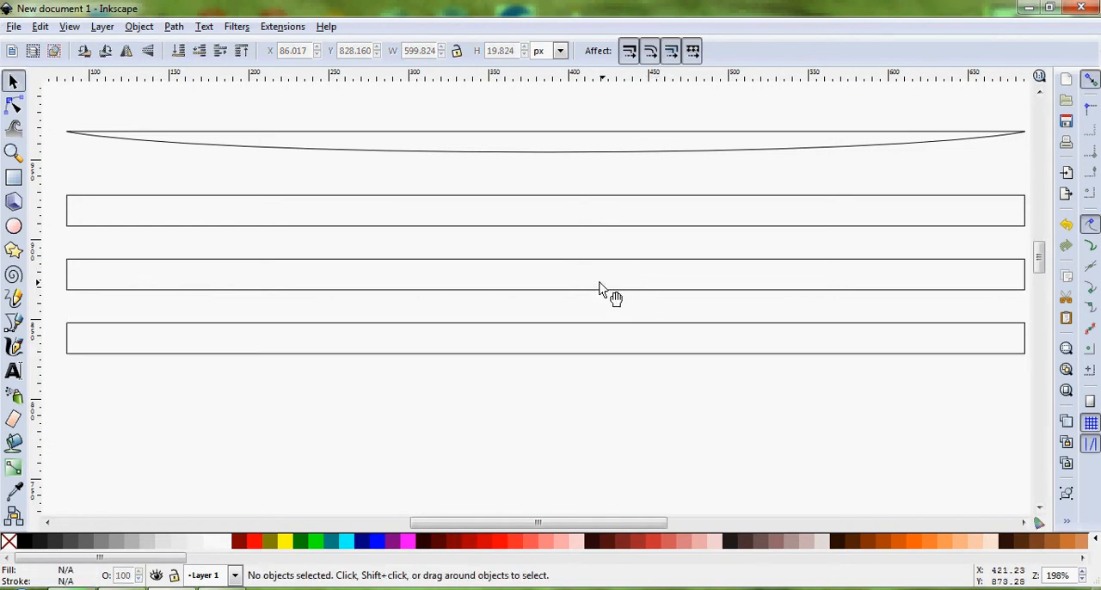
Create a horizontal linear gradient on the middle of the three rectangles, from just outside its left end to slightly past its centre
{"action": "left_click", "coordinate": [156, 273]}
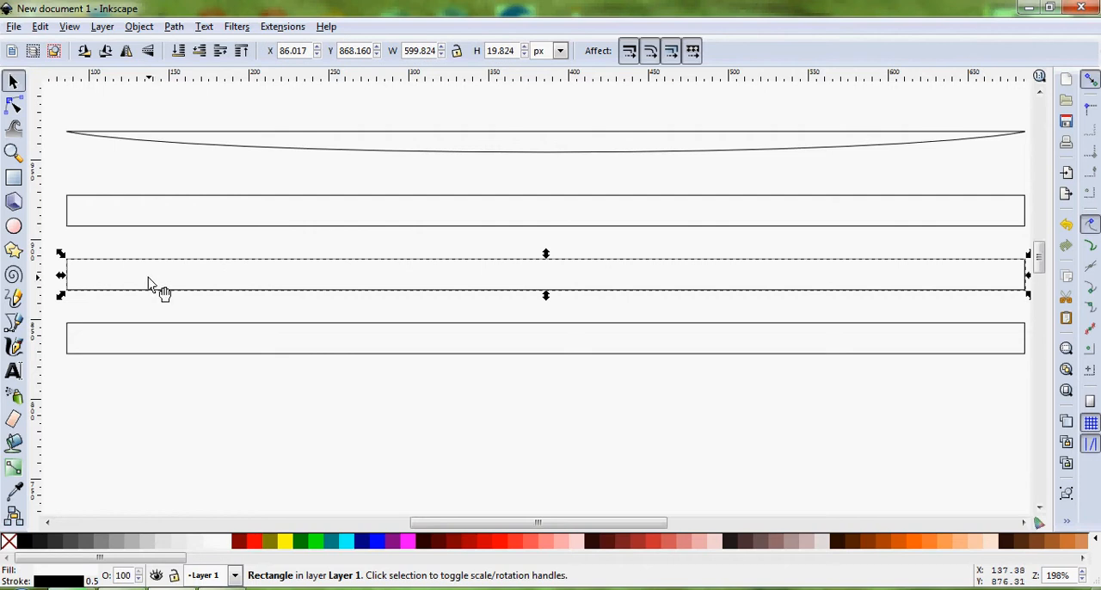
{"action": "left_click", "coordinate": [14, 469]}
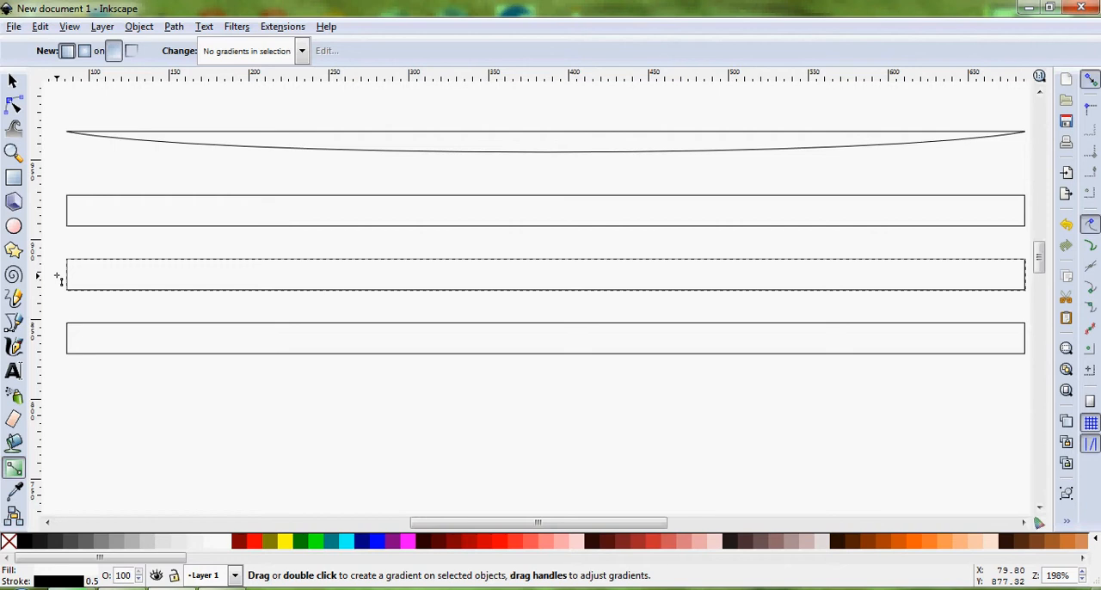
{"action": "key", "text": "ctrl"}
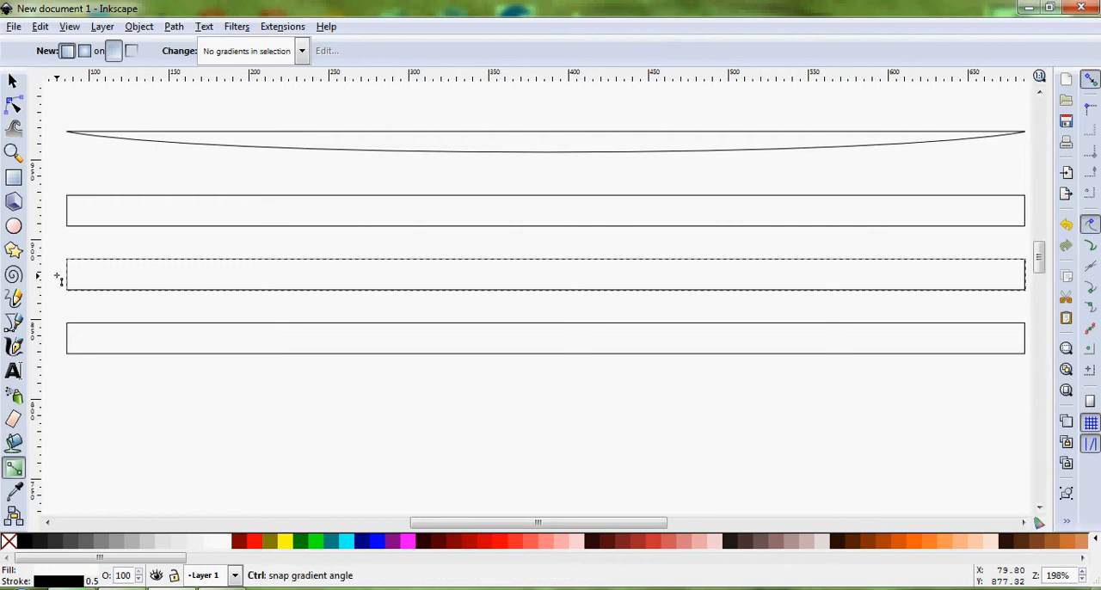
{"action": "left_click_drag", "start_coordinate": [57, 275], "coordinate": [572, 261]}
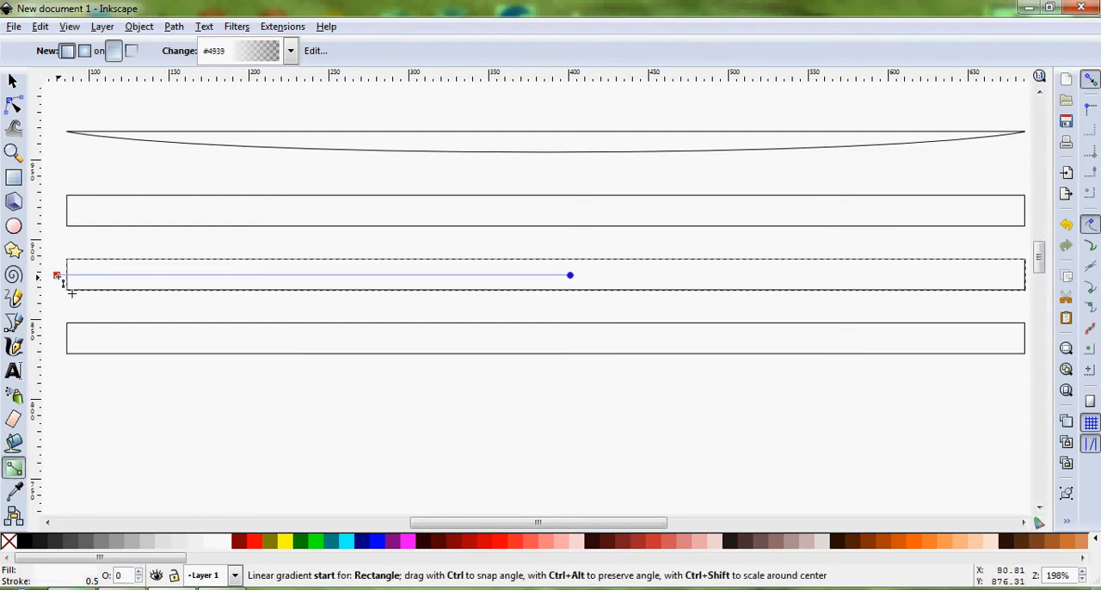
{"action": "key", "text": "ctrl"}
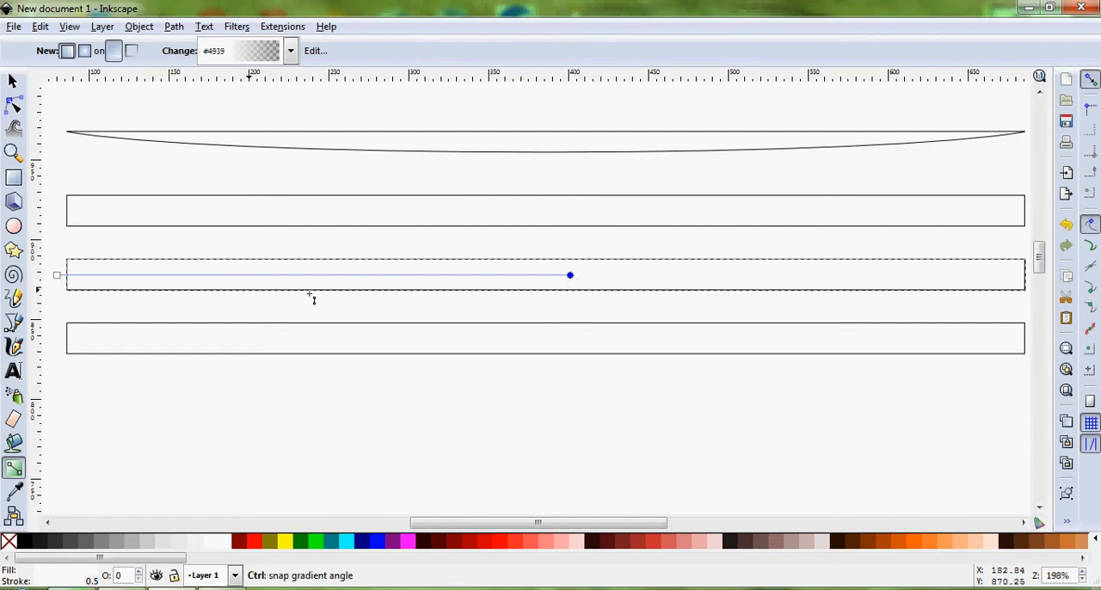
Colour the start stop of the middle rectangle's gradient Red (#FF0000), leaving the end stop transparent
{"action": "left_click", "coordinate": [58, 276]}
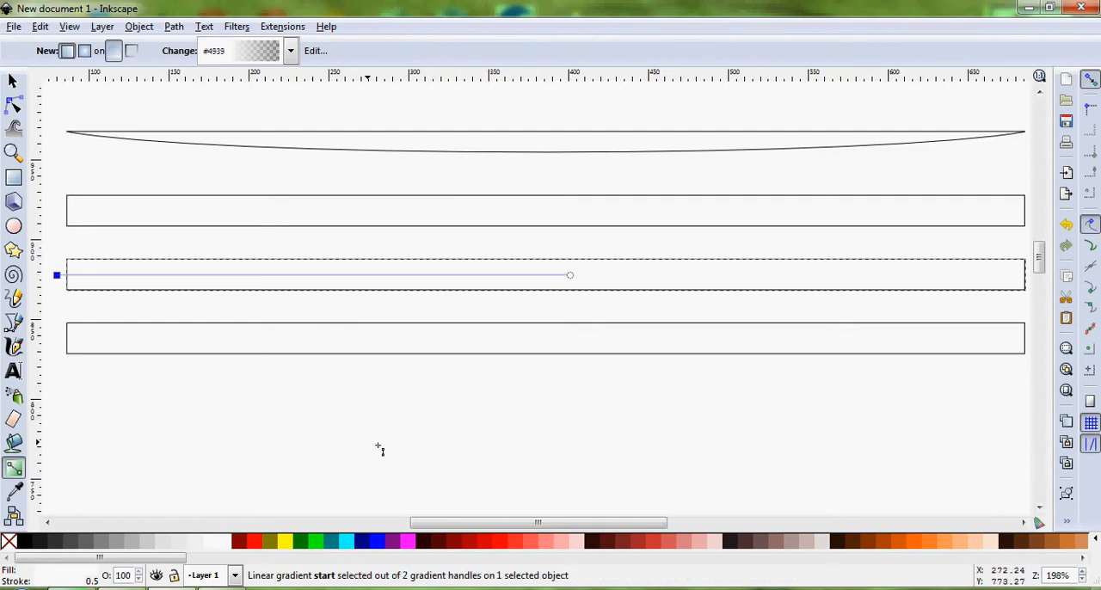
{"action": "left_click_drag", "start_coordinate": [459, 522], "coordinate": [425, 522]}
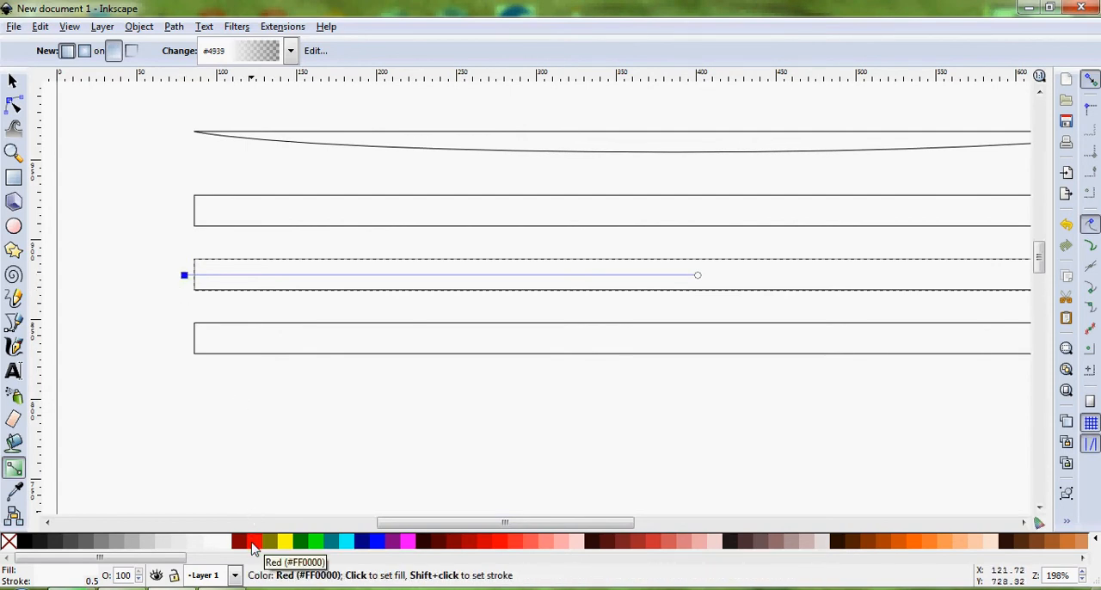
{"action": "left_click", "coordinate": [254, 549]}
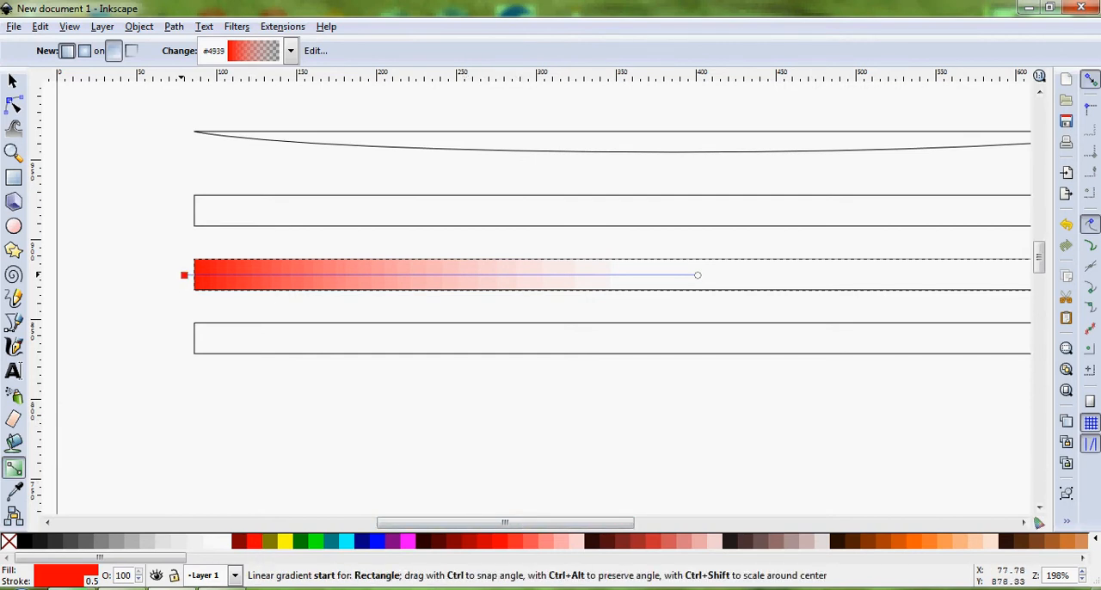
{"action": "left_click", "coordinate": [184, 276]}
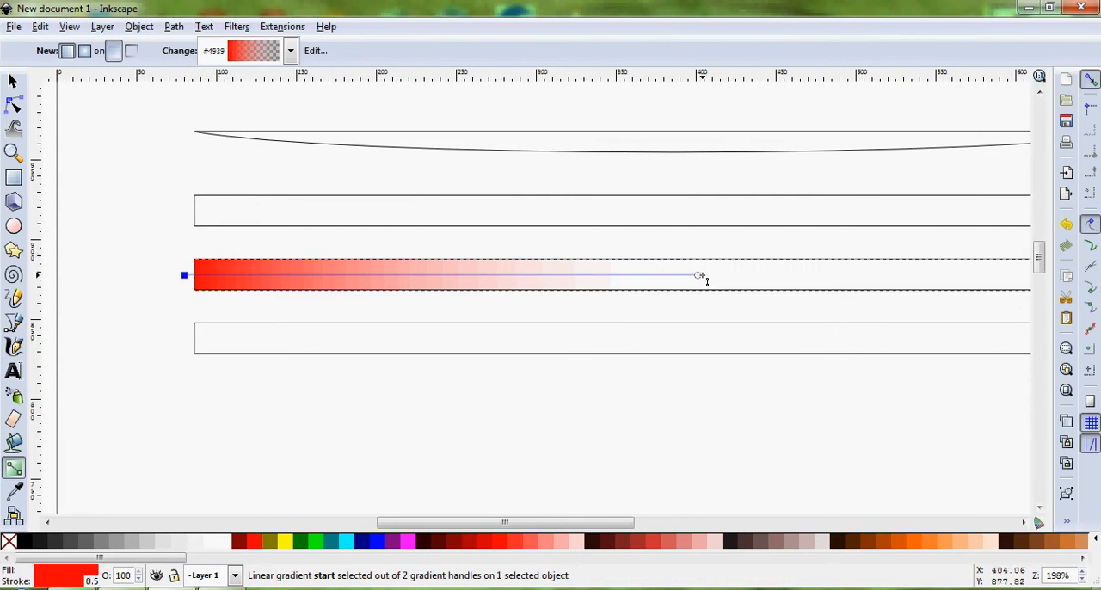
{"action": "left_click", "coordinate": [700, 276]}
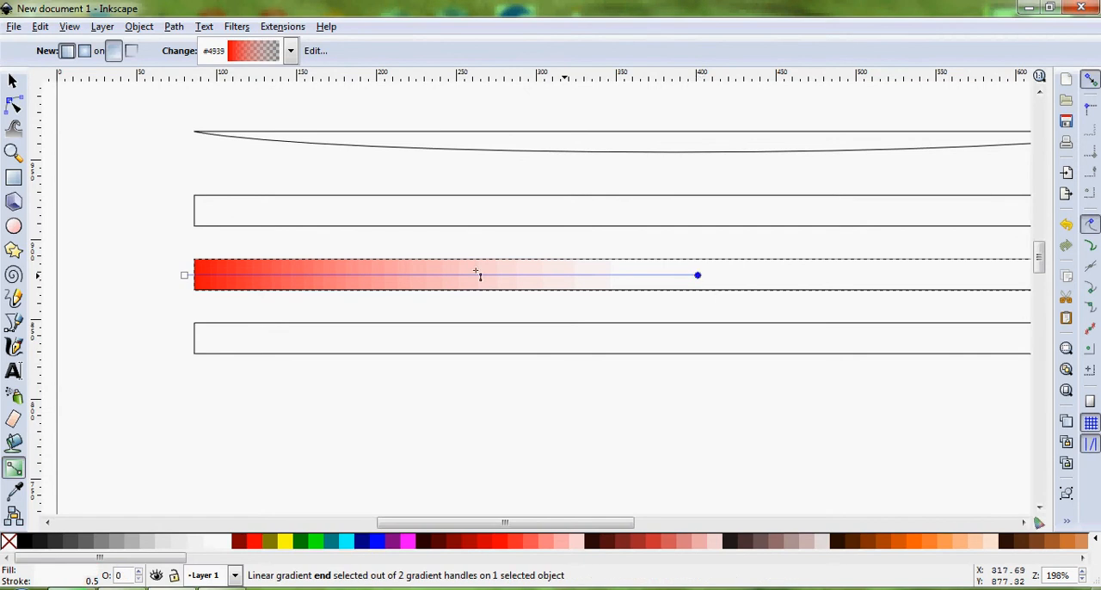
{"action": "left_click", "coordinate": [184, 275]}
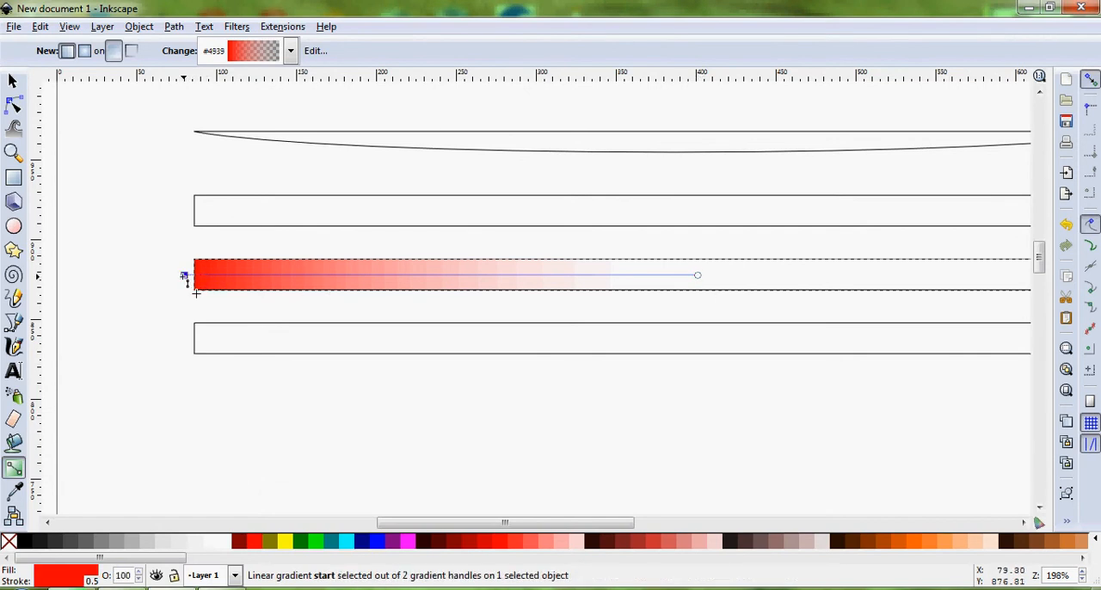
Remove the stroke from the rectangle with the red gradient and deselect it
{"action": "left_click", "coordinate": [13, 80]}
{"action": "left_click", "coordinate": [110, 273]}
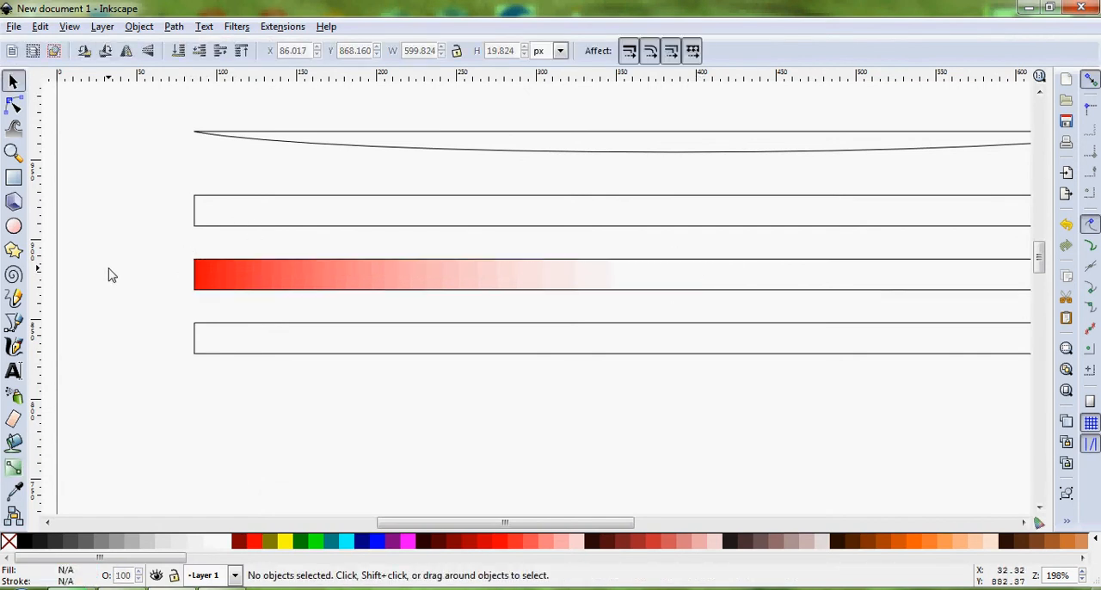
{"action": "left_click", "coordinate": [328, 271]}
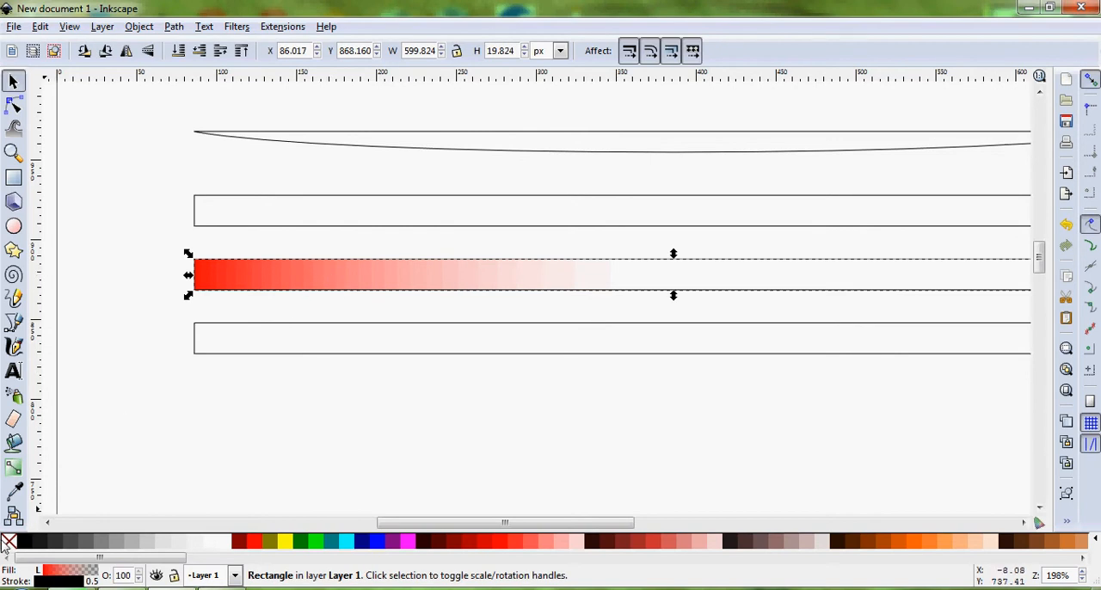
{"action": "right_click", "coordinate": [7, 544]}
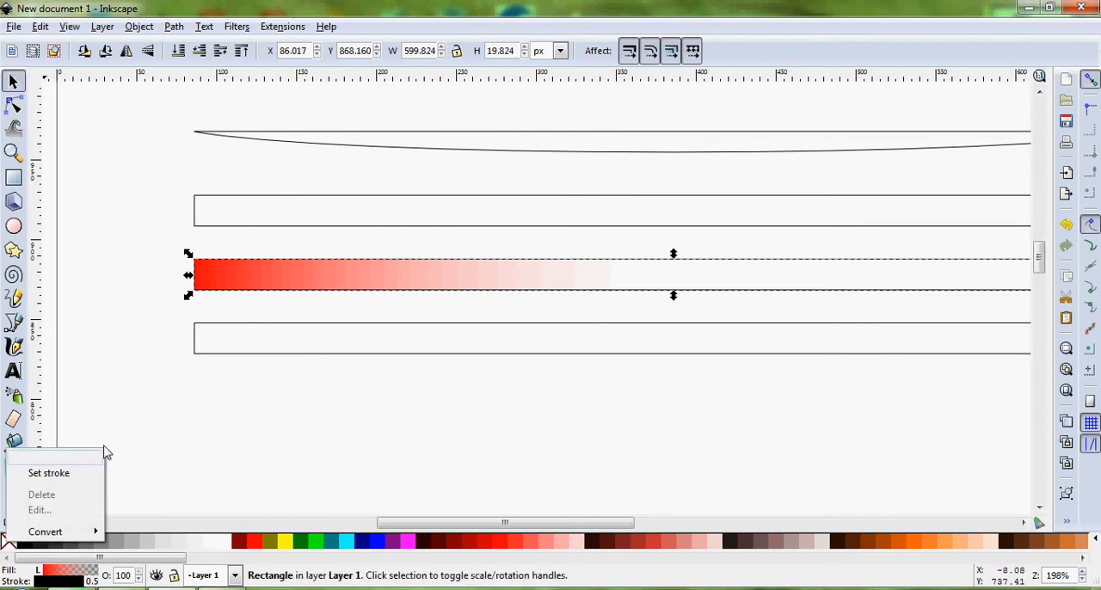
{"action": "left_click", "coordinate": [86, 476]}
{"action": "left_click", "coordinate": [230, 405]}
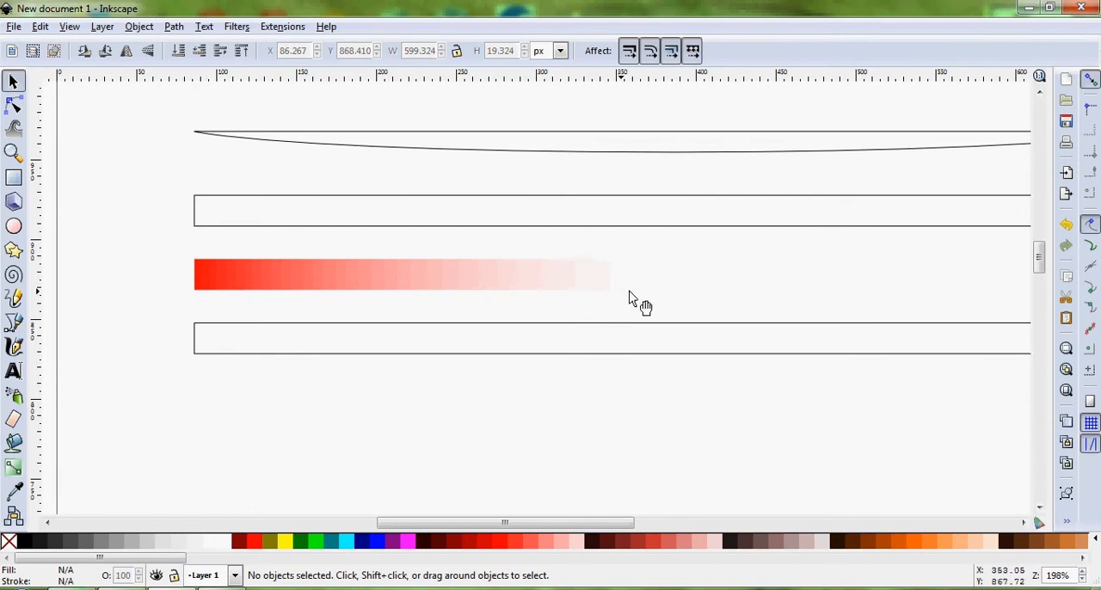
Give the lowest rectangle a horizontal linear gradient starting Blue (#0000FF) just outside its right end and fading out slightly left of its centre
{"action": "left_click_drag", "start_coordinate": [449, 519], "coordinate": [603, 523]}
{"action": "left_click", "coordinate": [554, 353]}
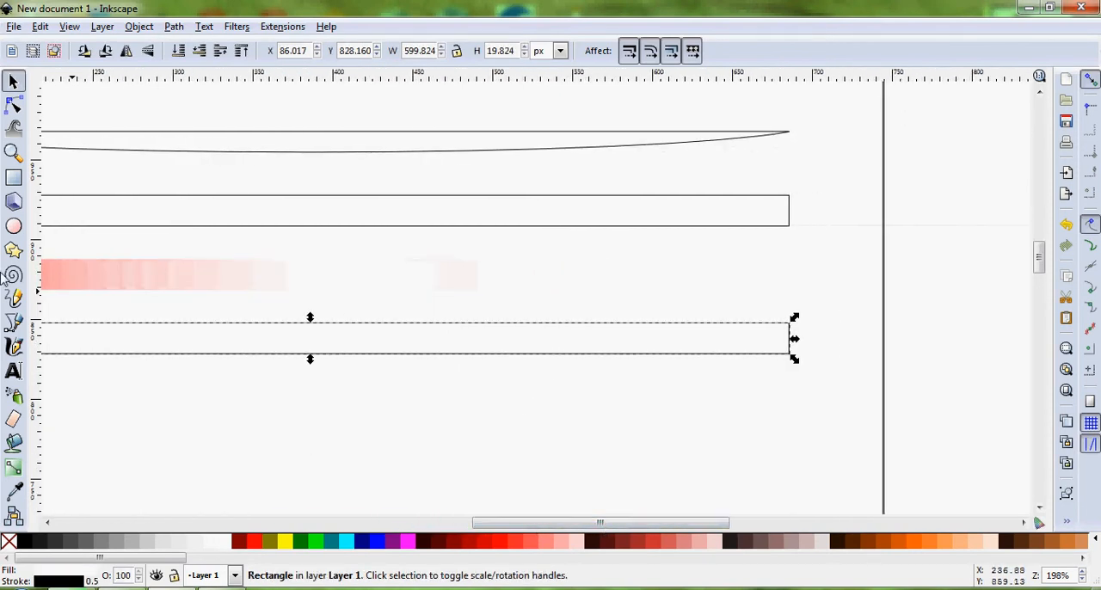
{"action": "left_click", "coordinate": [14, 467]}
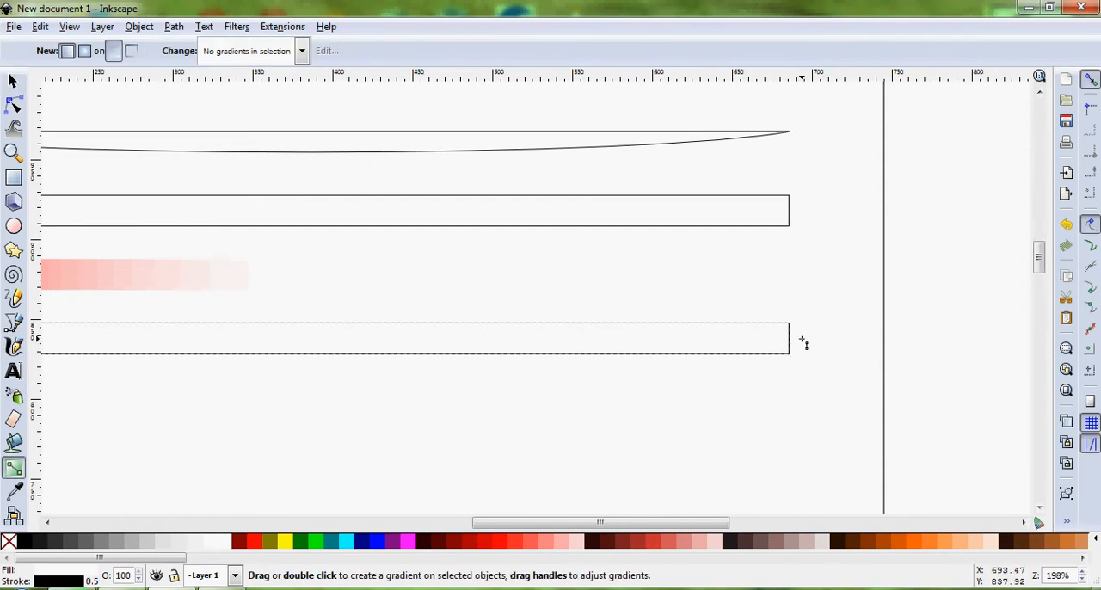
{"action": "left_click_drag", "start_coordinate": [802, 343], "coordinate": [277, 348]}
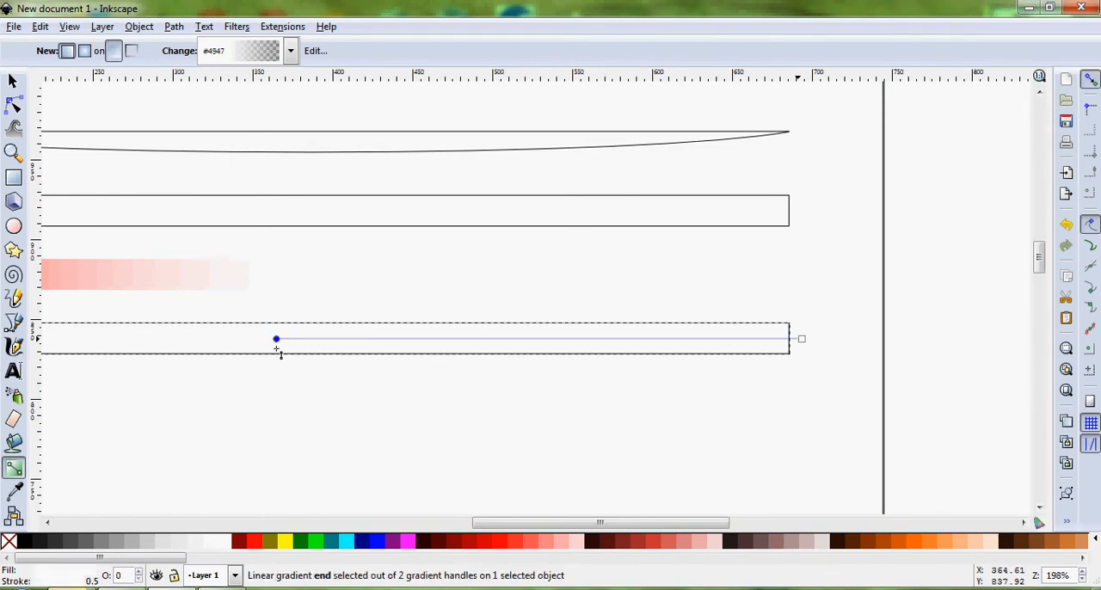
{"action": "left_click", "coordinate": [802, 340]}
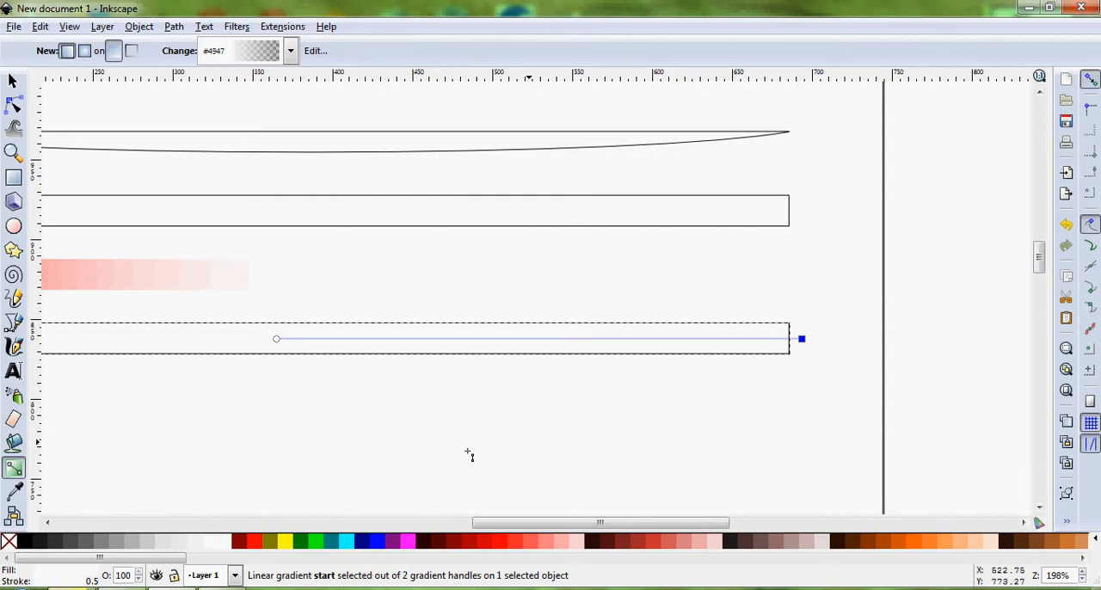
{"action": "left_click", "coordinate": [366, 542]}
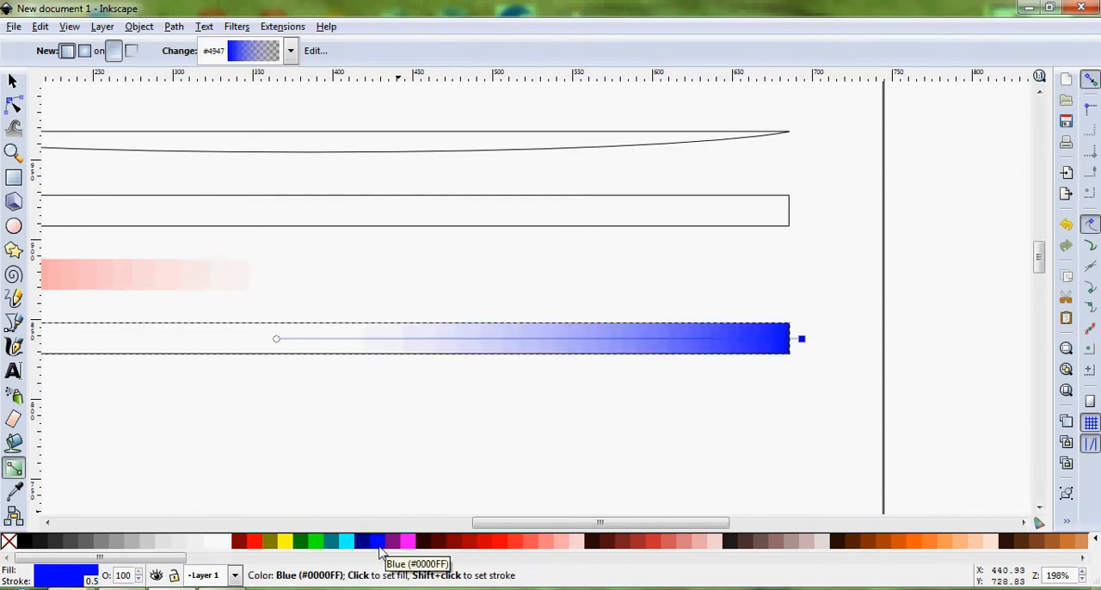
Remove the stroke from the rectangle with the blue gradient and deselect it
{"action": "left_click", "coordinate": [13, 80]}
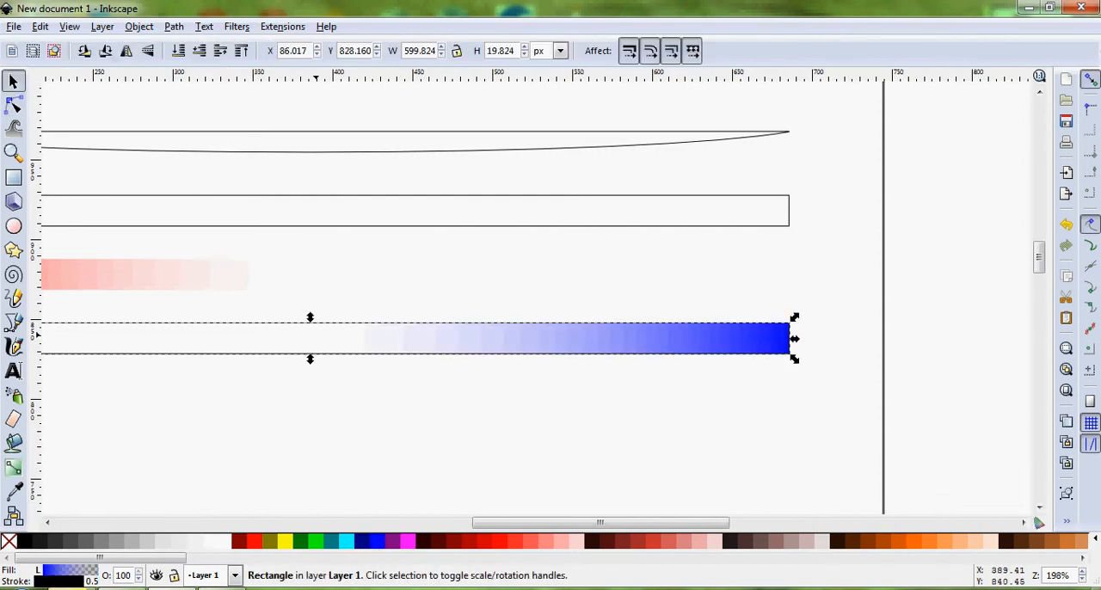
{"action": "right_click", "coordinate": [12, 542]}
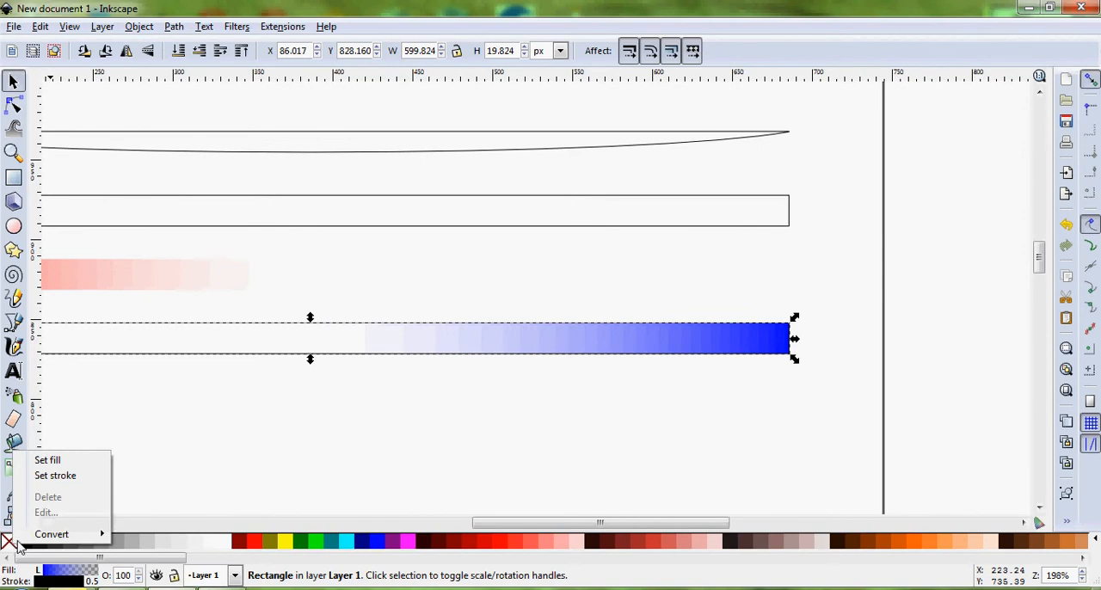
{"action": "left_click", "coordinate": [79, 476]}
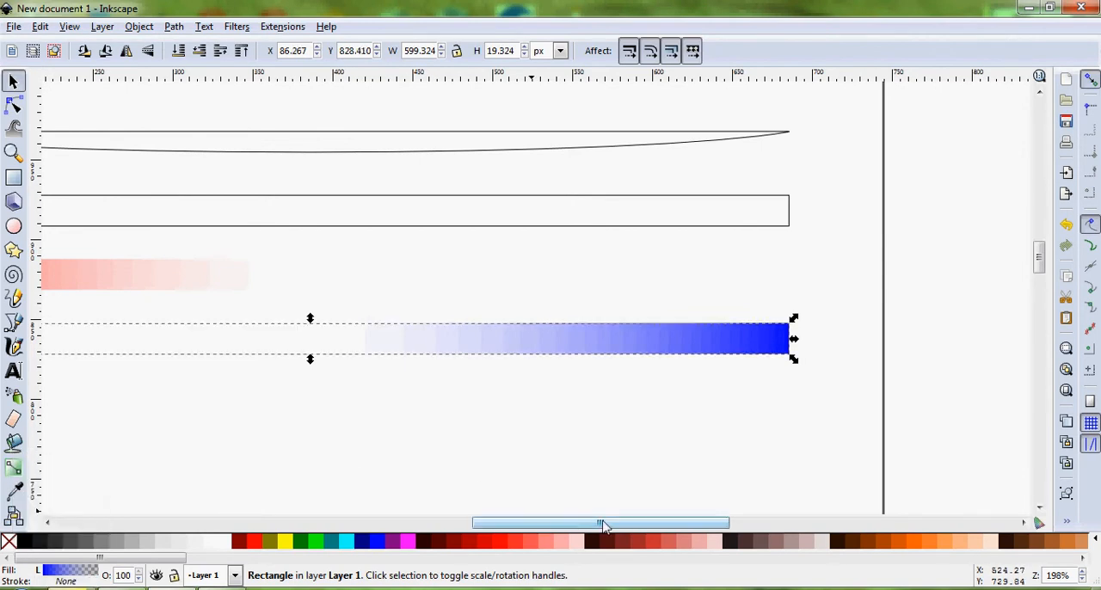
{"action": "left_click_drag", "start_coordinate": [602, 523], "coordinate": [564, 523]}
{"action": "left_click", "coordinate": [576, 423]}
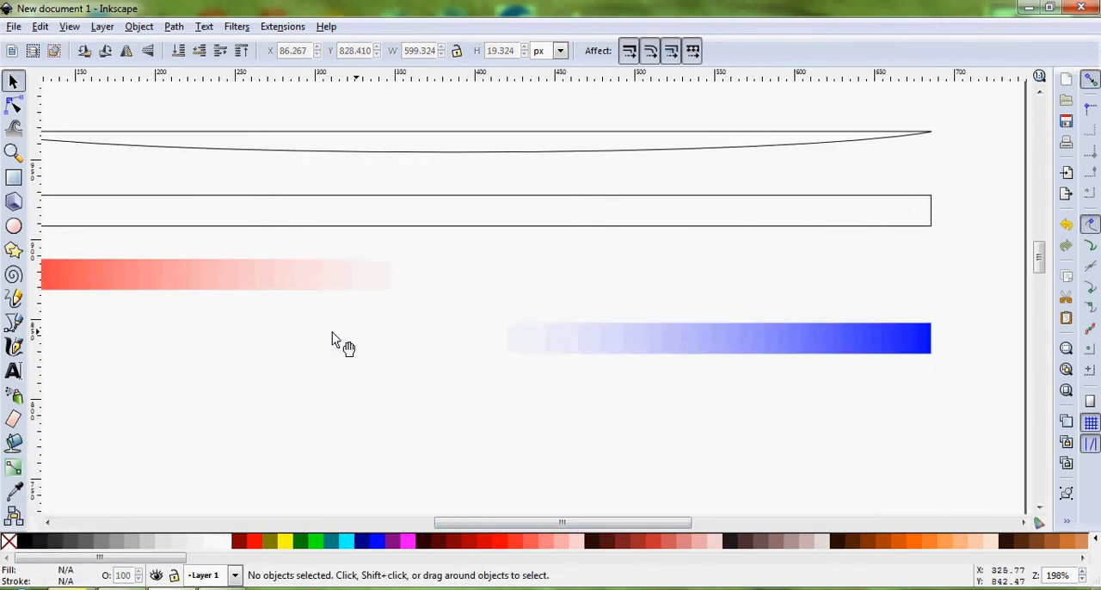
Move the red gradient rectangle 40 px straight up onto the outlined rectangle
{"action": "left_click_drag", "start_coordinate": [547, 526], "coordinate": [497, 521]}
{"action": "left_click", "coordinate": [421, 286]}
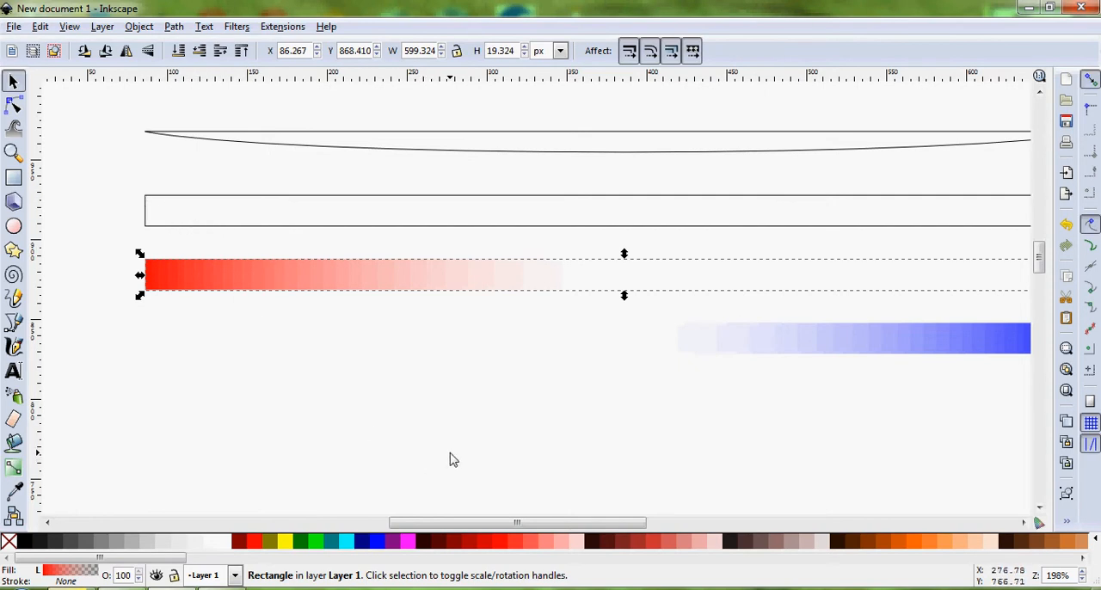
{"action": "key", "text": "shift"}
{"action": "key", "text": "shift+Up"}
{"action": "key", "text": "shift+Up"}
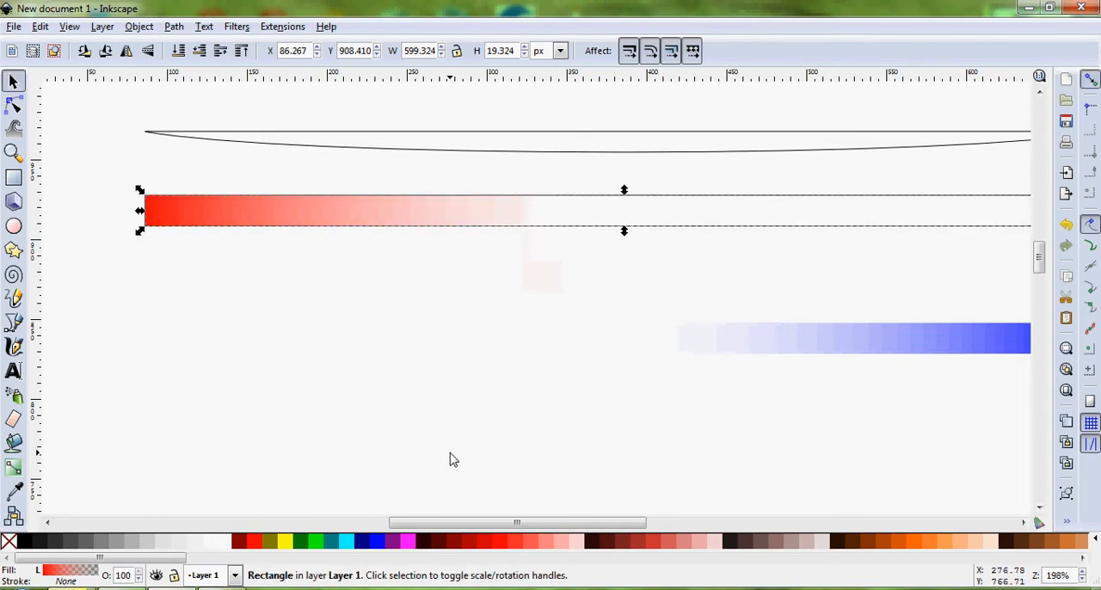
Move the blue gradient rectangle 80 px straight up onto the outlined rectangle and deselect it
{"action": "left_click", "coordinate": [902, 349]}
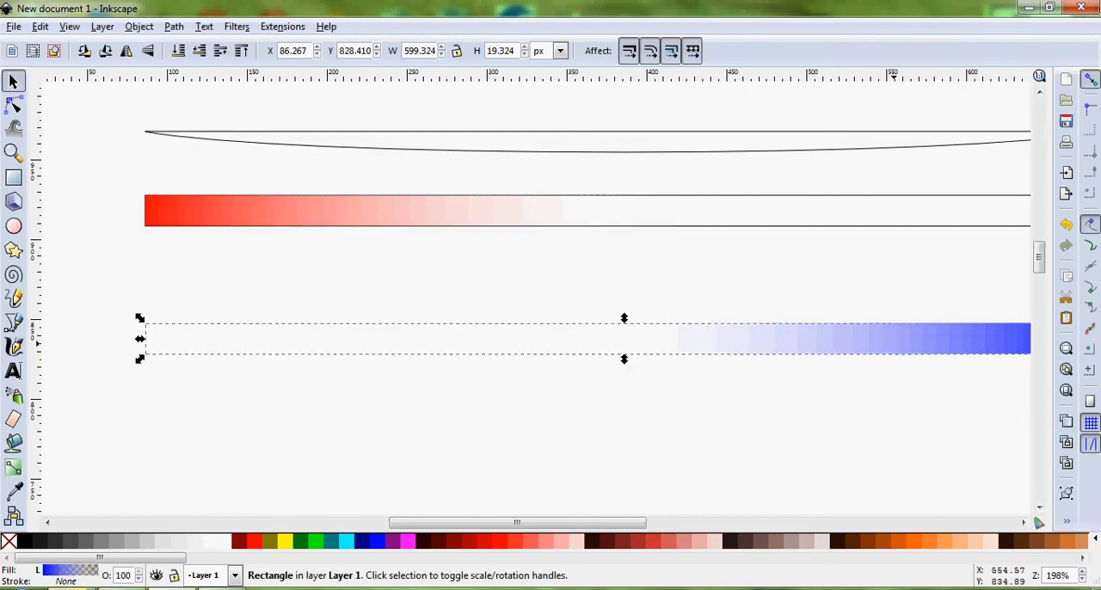
{"action": "key", "text": "shift"}
{"action": "key", "text": "shift+Up"}
{"action": "key", "text": "shift+Up"}
{"action": "key", "text": "shift+Up"}
{"action": "key", "text": "shift+Up"}
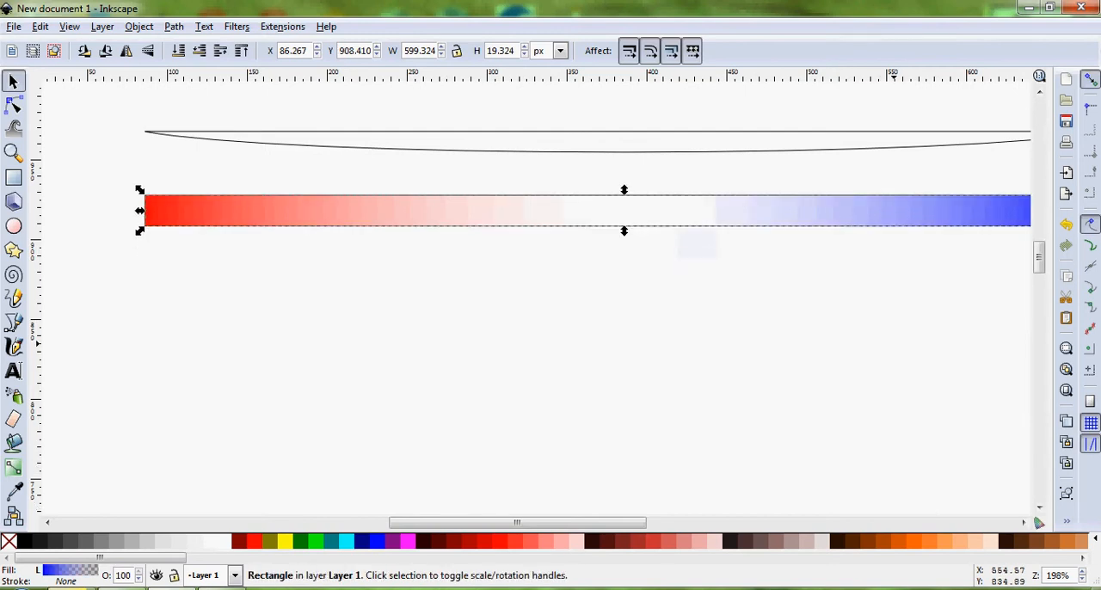
{"action": "left_click_drag", "start_coordinate": [641, 524], "coordinate": [681, 525]}
{"action": "left_click", "coordinate": [634, 412]}
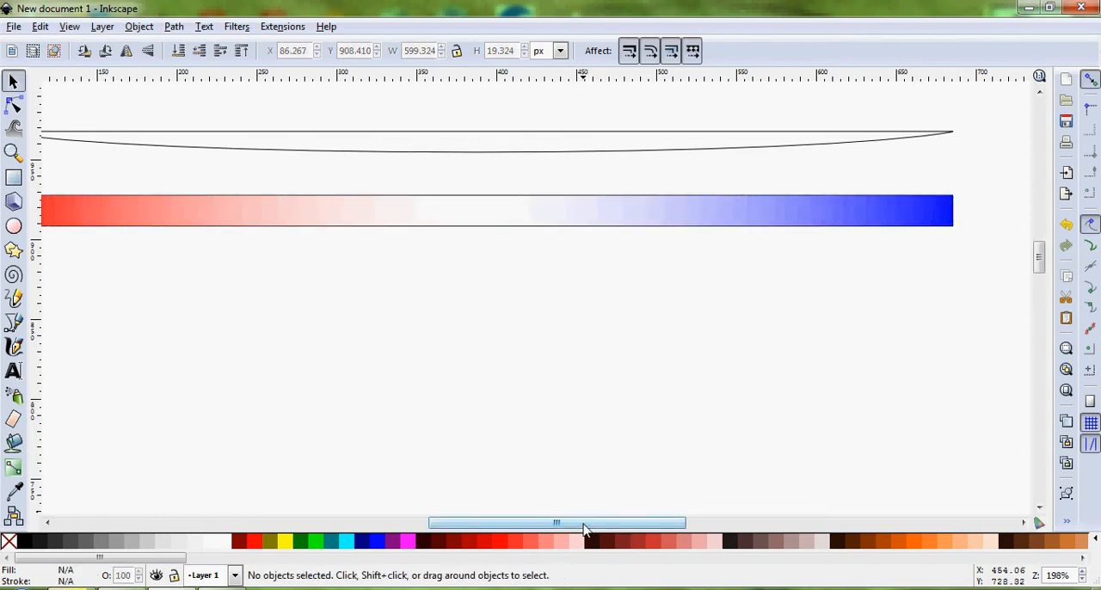
{"action": "left_click_drag", "start_coordinate": [584, 522], "coordinate": [576, 522]}
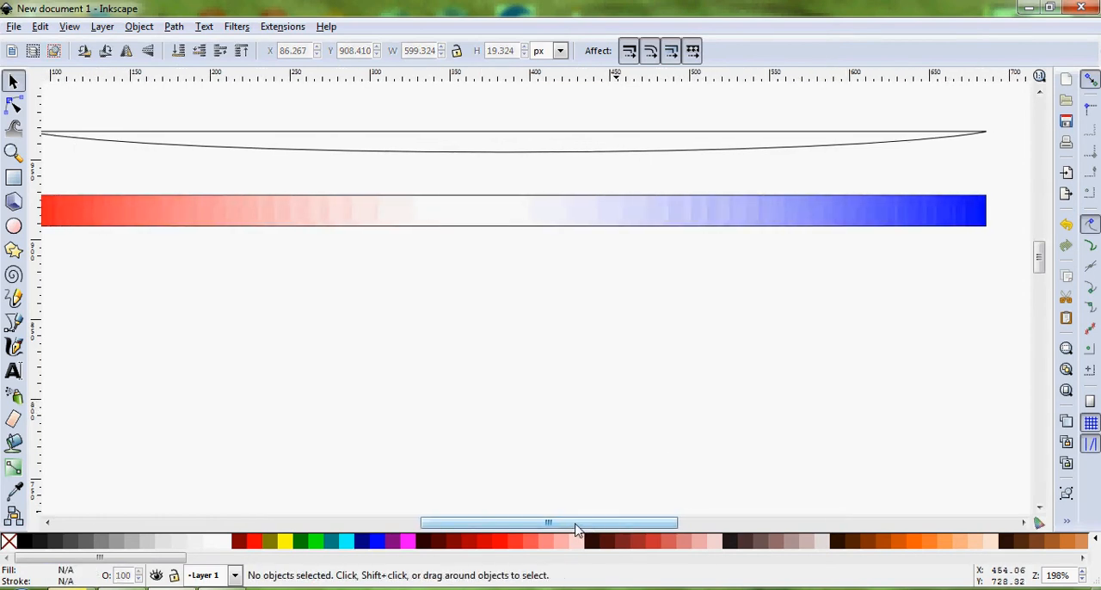
Move the blue gradient rectangle 20 px down and the red gradient rectangle 20 px up, off the outlined rectangle
{"action": "left_click", "coordinate": [546, 215]}
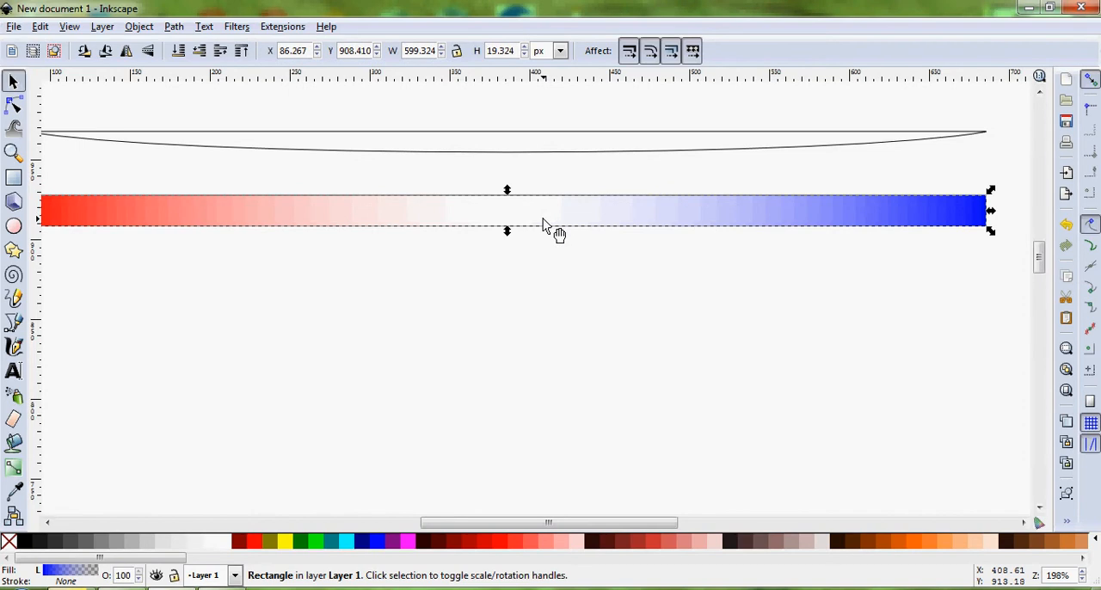
{"action": "key", "text": "shift+Down"}
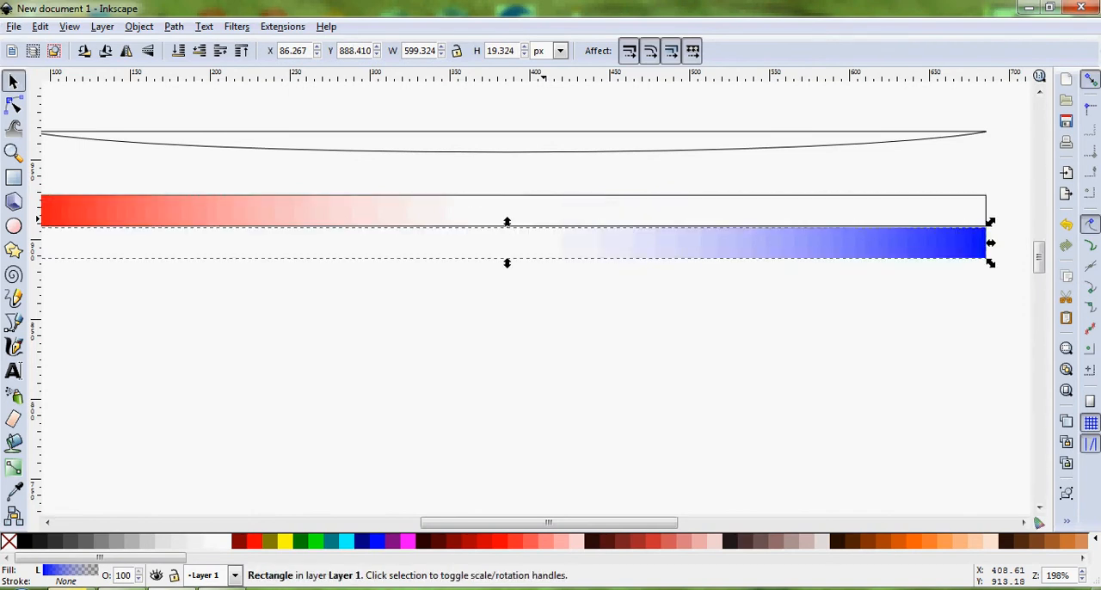
{"action": "left_click", "coordinate": [319, 209]}
{"action": "key", "text": "shift+Up"}
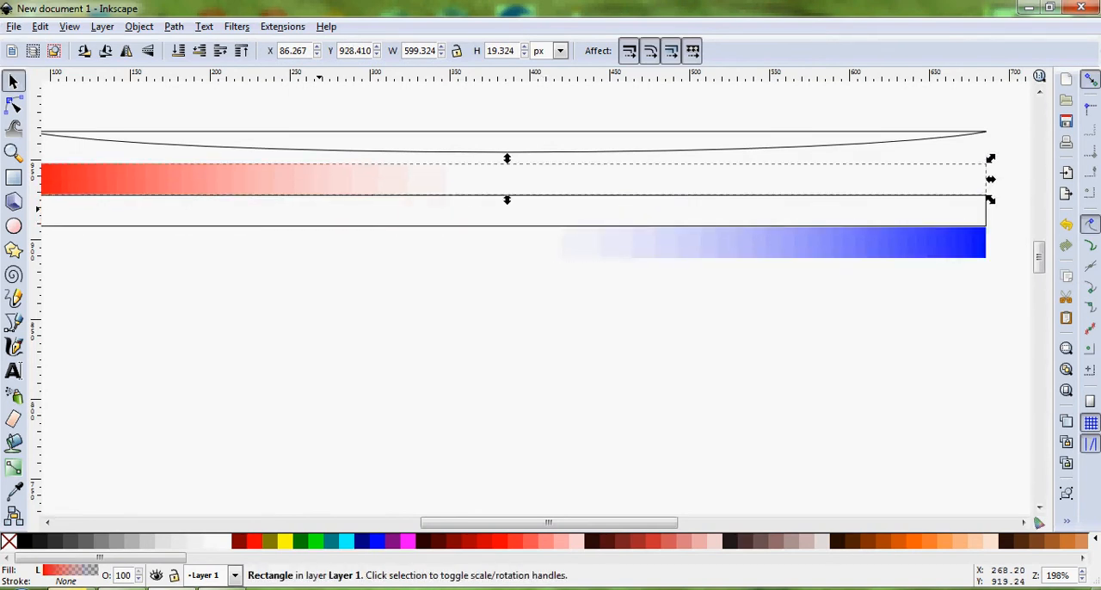
Fill the outlined rectangle between the red and blue gradients with green and deselect it
{"action": "left_click", "coordinate": [320, 215]}
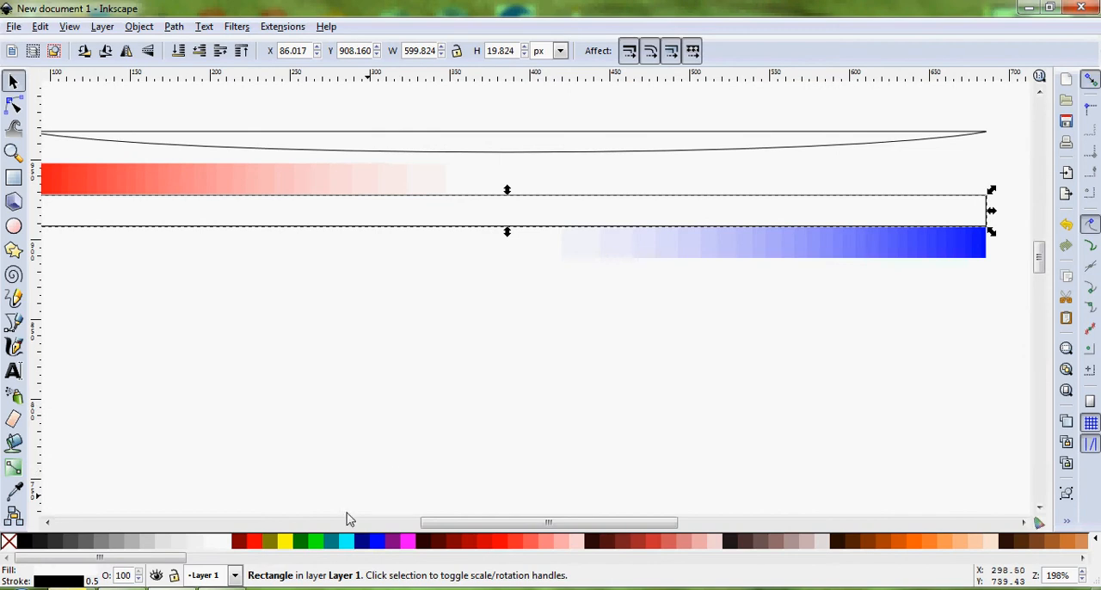
{"action": "left_click", "coordinate": [317, 542]}
{"action": "left_click", "coordinate": [684, 325]}
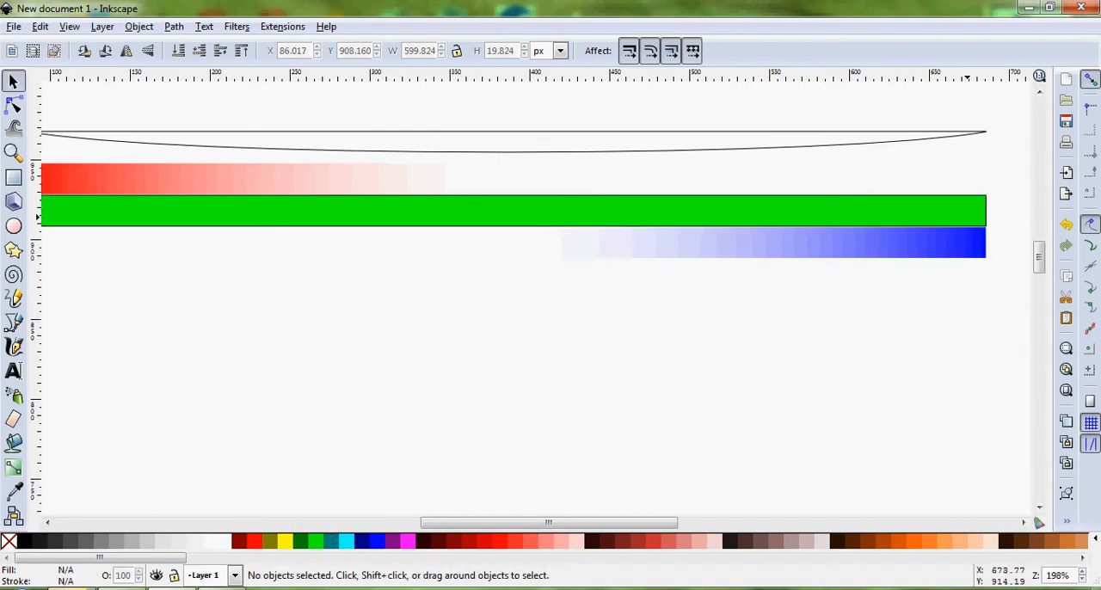
Move the blue gradient rectangle 20 px up and the red gradient rectangle 20 px down onto the green rectangle and deselect
{"action": "left_click", "coordinate": [941, 251]}
{"action": "key", "text": "shift+Up"}
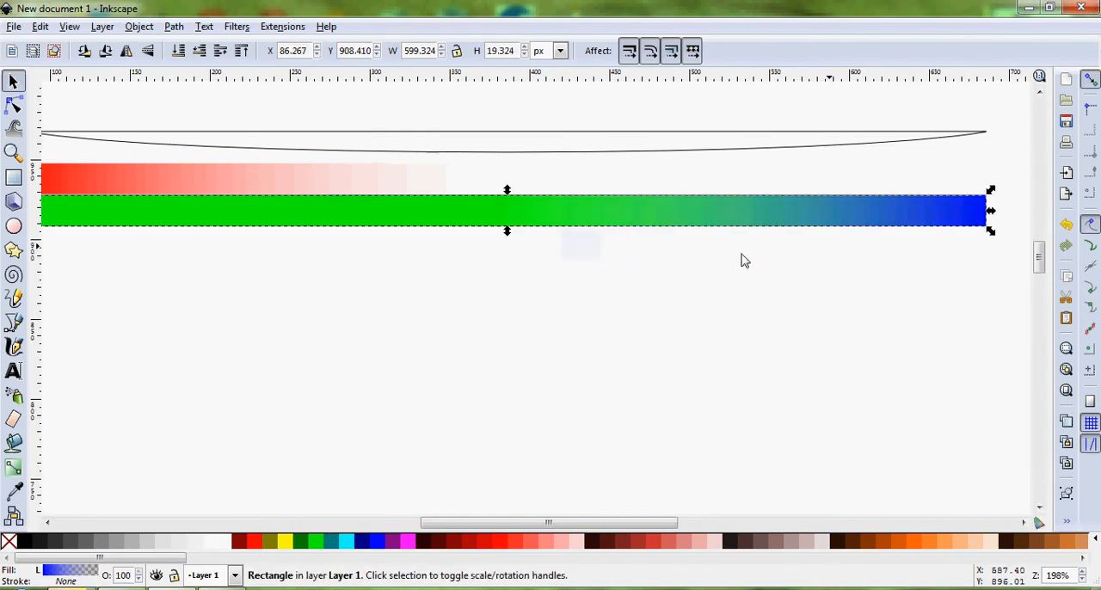
{"action": "left_click", "coordinate": [318, 180]}
{"action": "key", "text": "shift+Down"}
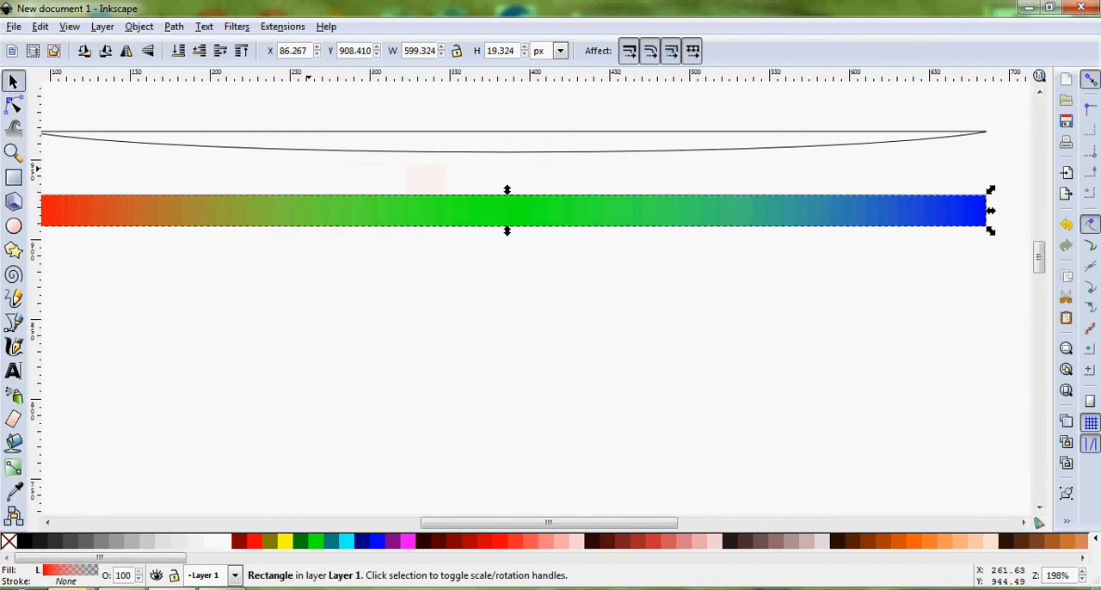
{"action": "left_click", "coordinate": [452, 368]}
Move the curved sliver 40 px straight down onto the coloured bar and deselect it
{"action": "scroll", "coordinate": [520, 525], "scroll_direction": "left", "scroll_amount": 1}
{"action": "left_click_drag", "start_coordinate": [520, 524], "coordinate": [600, 524]}
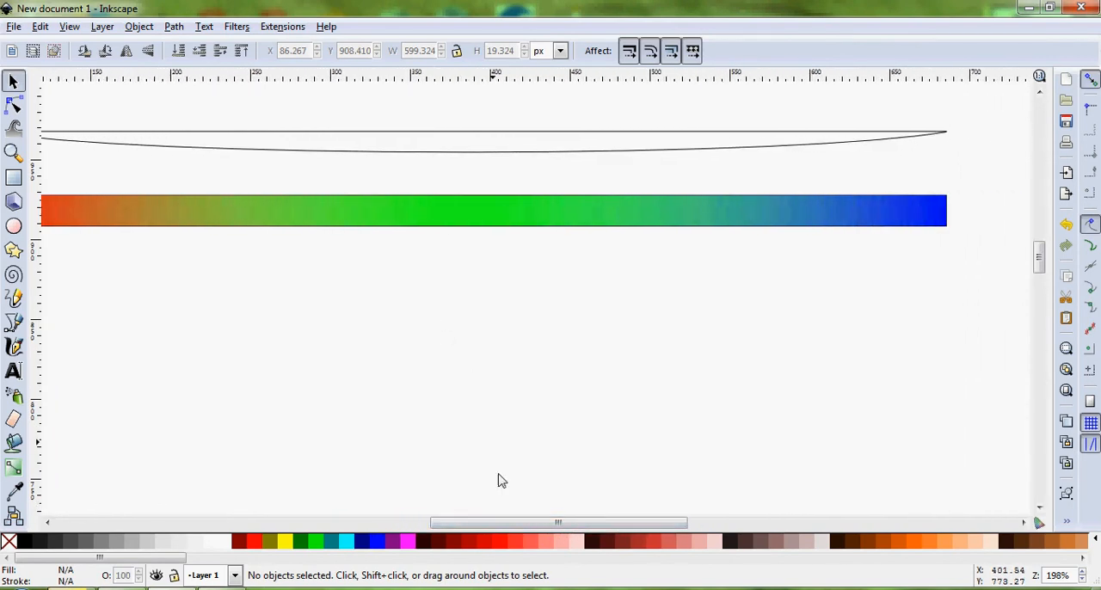
{"action": "left_click_drag", "start_coordinate": [508, 523], "coordinate": [476, 526]}
{"action": "scroll", "coordinate": [478, 374], "scroll_direction": "down", "scroll_amount": 1}
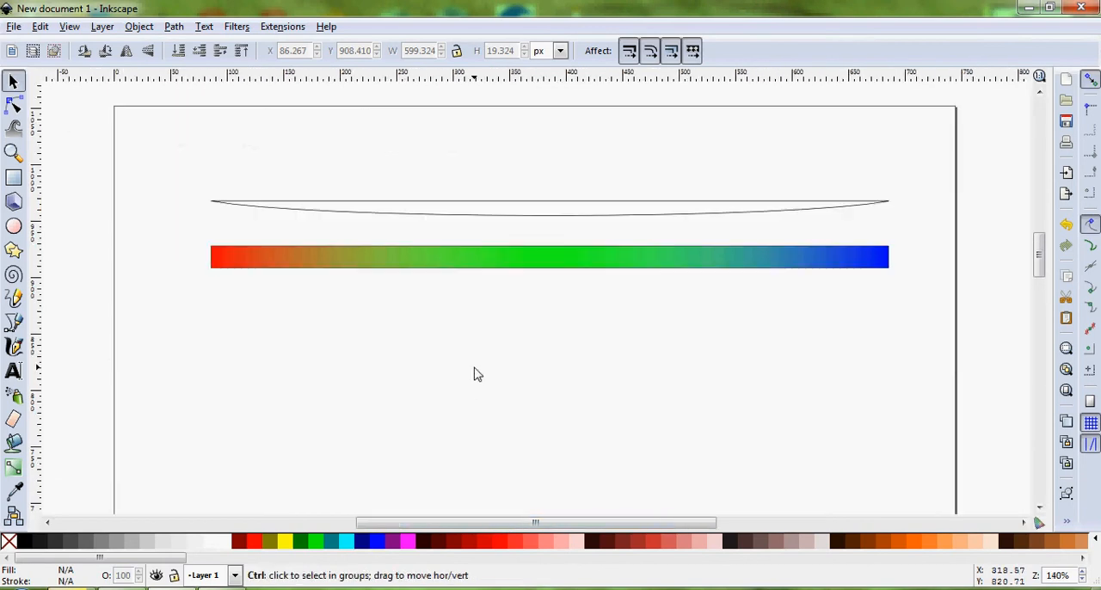
{"action": "left_click", "coordinate": [507, 214]}
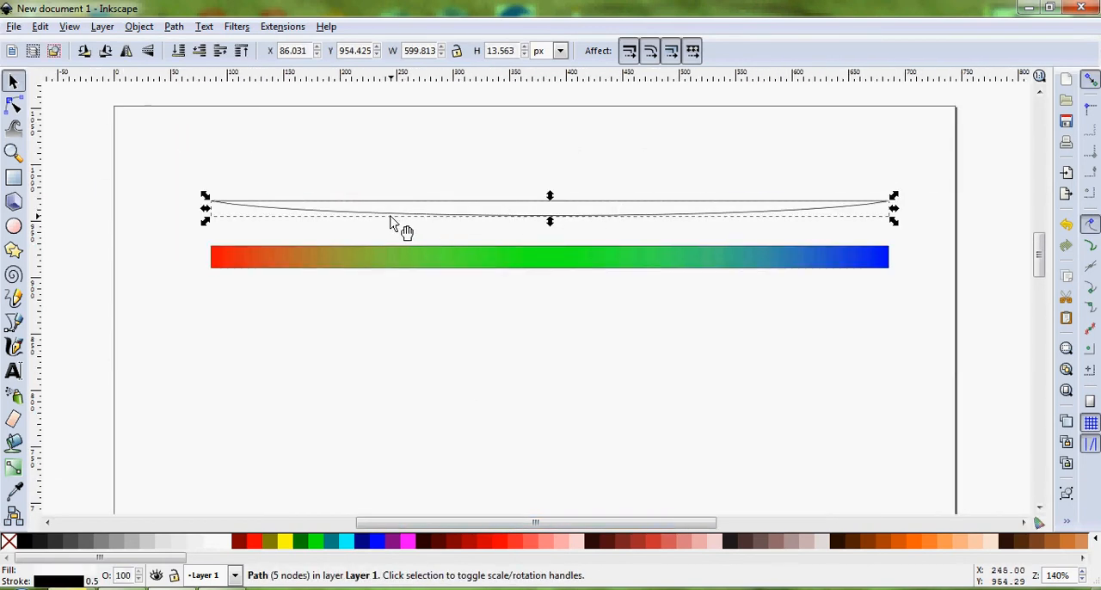
{"action": "key", "text": "shift+Down"}
{"action": "key", "text": "shift+Down"}
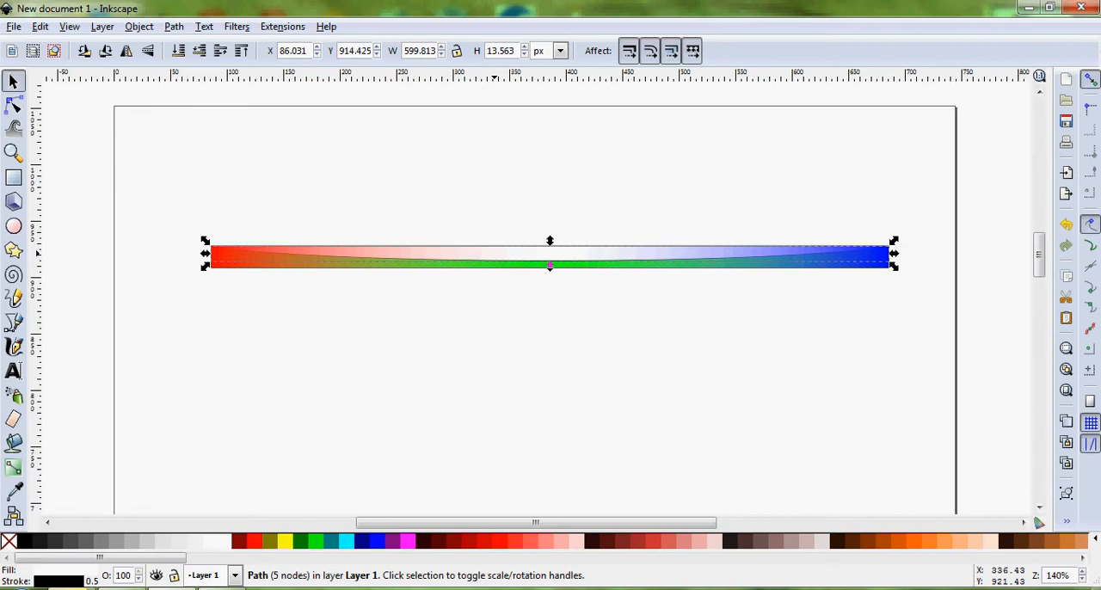
{"action": "left_click", "coordinate": [603, 381]}
Bring the white curved sliver in front of the red and blue gradient rectangles and deselect it
{"action": "scroll", "coordinate": [580, 249], "scroll_direction": "up", "scroll_amount": 6}
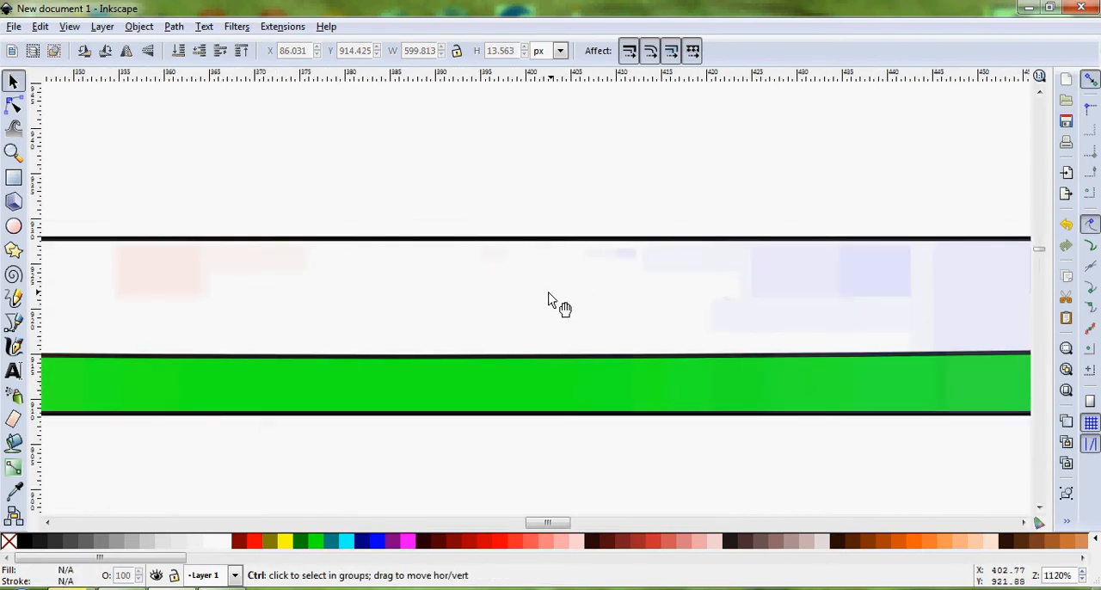
{"action": "scroll", "coordinate": [549, 292], "scroll_direction": "down", "scroll_amount": 4}
{"action": "scroll", "coordinate": [721, 307], "scroll_direction": "up", "scroll_amount": 3}
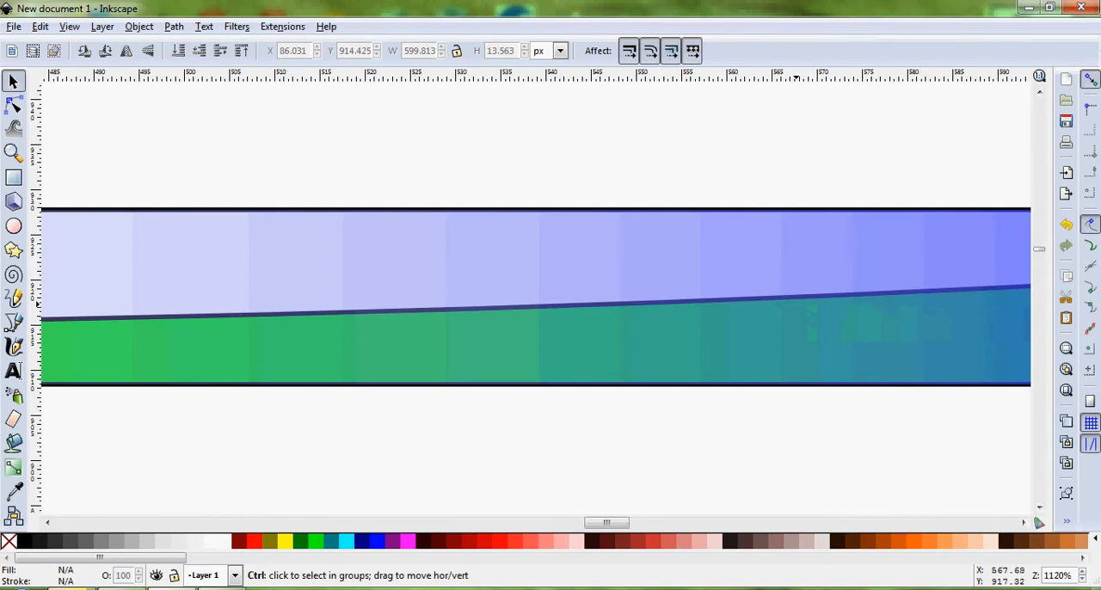
{"action": "scroll", "coordinate": [757, 330], "scroll_direction": "down", "scroll_amount": 3}
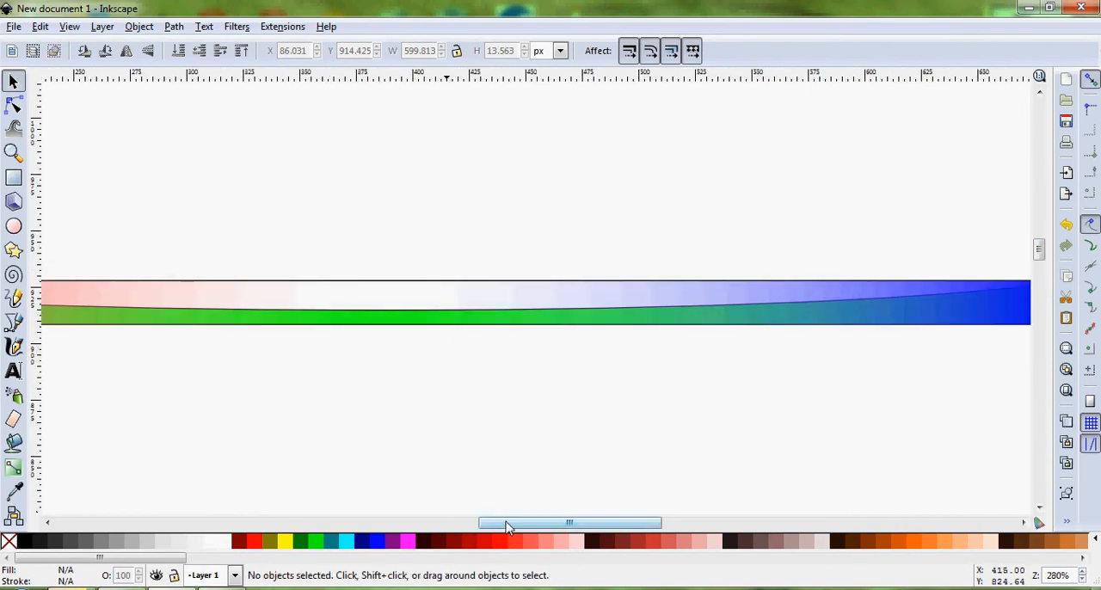
{"action": "left_click_drag", "start_coordinate": [507, 527], "coordinate": [462, 529]}
{"action": "scroll", "coordinate": [365, 335], "scroll_direction": "down", "scroll_amount": 2}
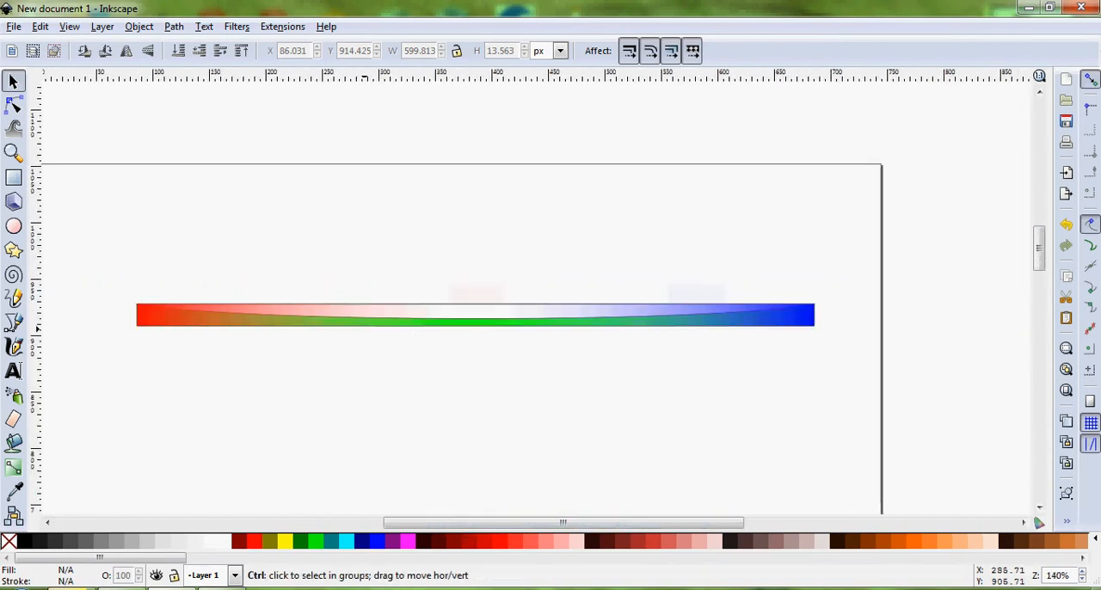
{"action": "left_click_drag", "start_coordinate": [849, 294], "coordinate": [105, 326]}
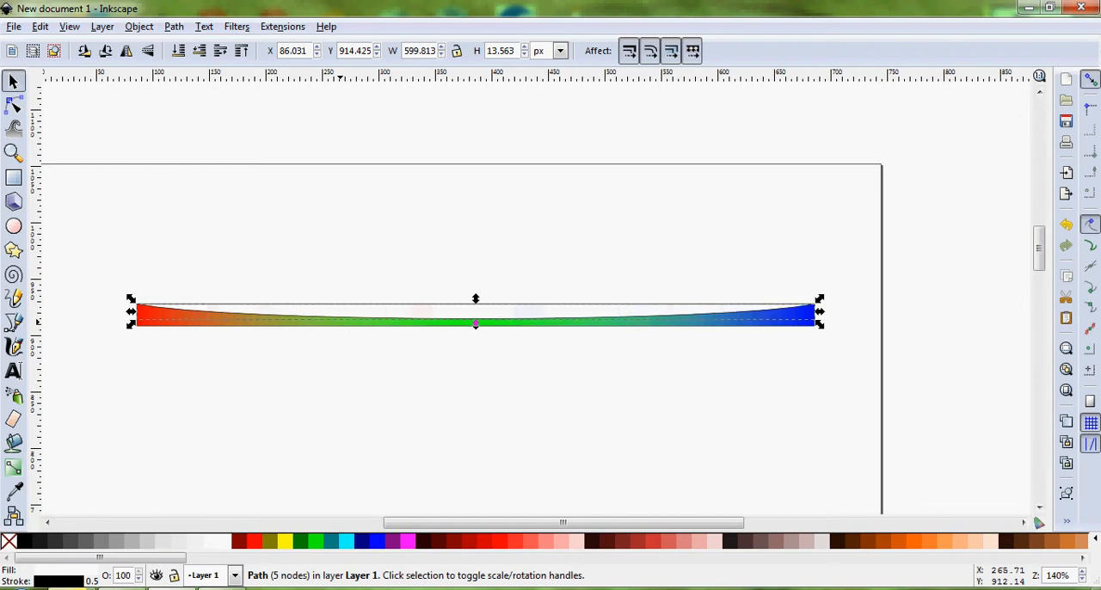
{"action": "left_click", "coordinate": [405, 410]}
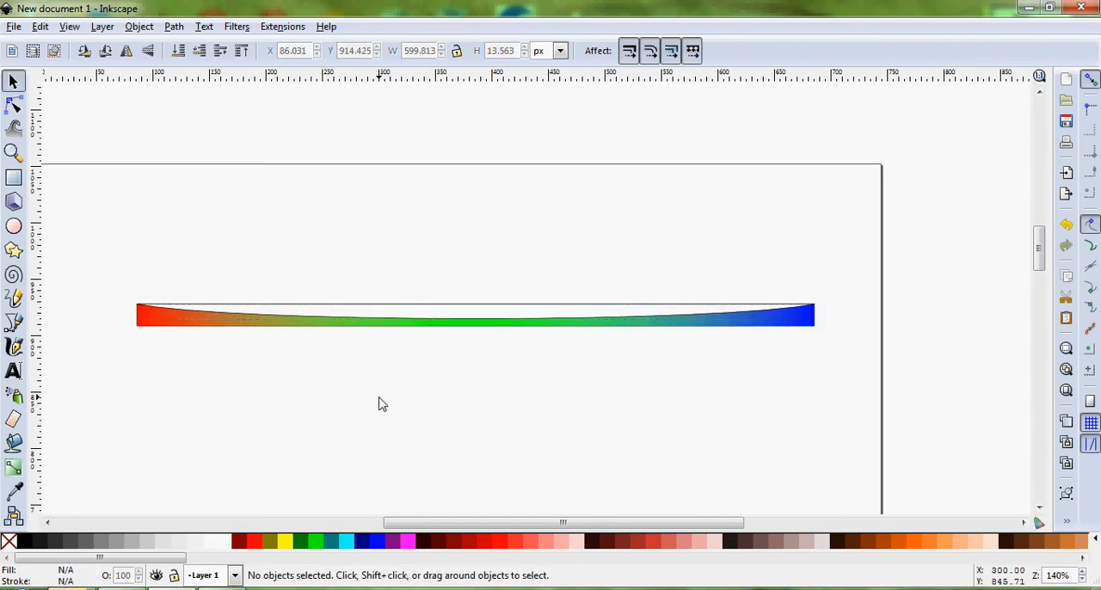
Give the curved sliver a vertical linear gradient fading from white above the bar to transparent below it
{"action": "scroll", "coordinate": [479, 335], "scroll_direction": "up", "scroll_amount": 3}
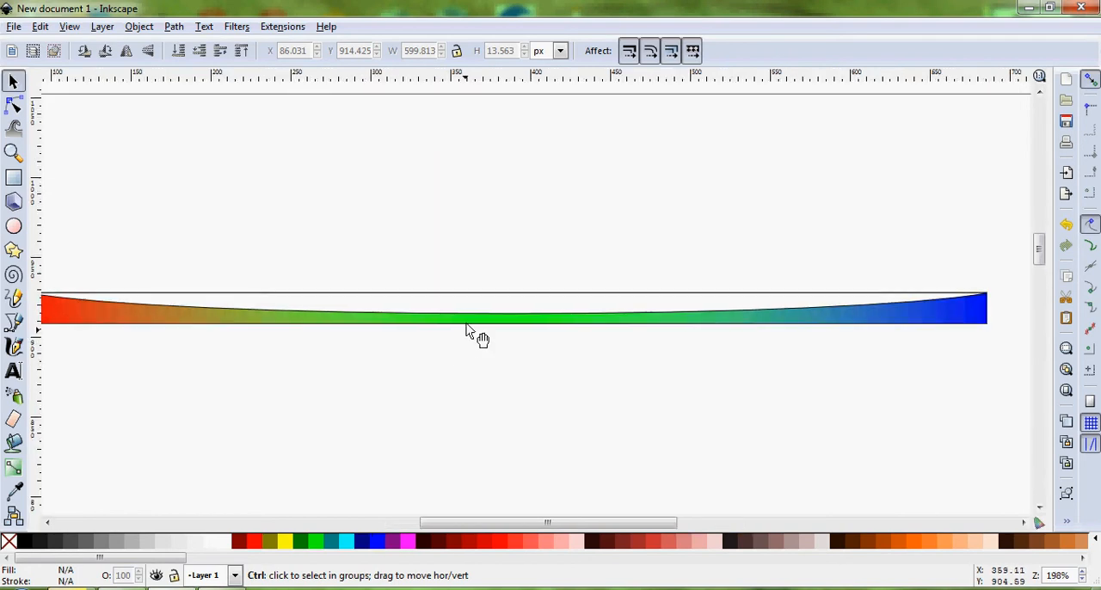
{"action": "left_click", "coordinate": [489, 323]}
{"action": "scroll", "coordinate": [483, 318], "scroll_direction": "down", "scroll_amount": 4}
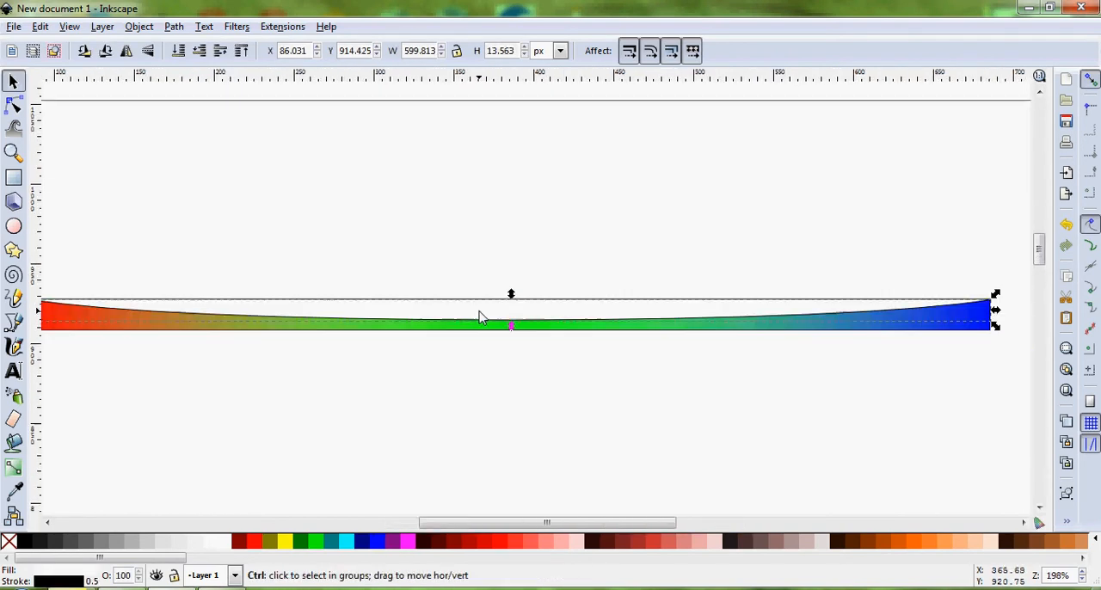
{"action": "scroll", "coordinate": [479, 319], "scroll_direction": "up", "scroll_amount": 2}
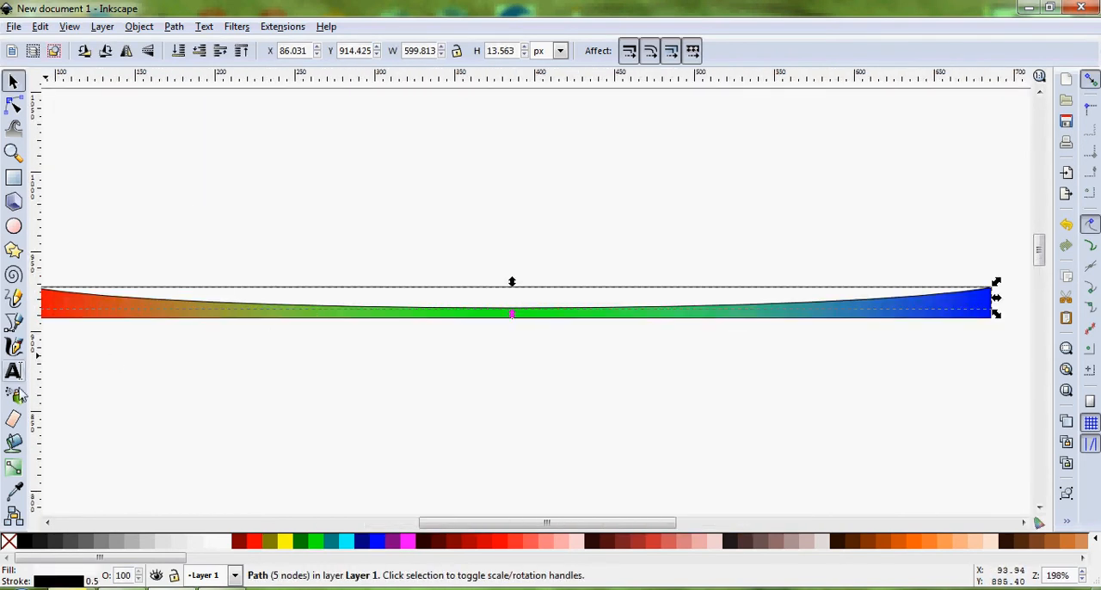
{"action": "left_click", "coordinate": [15, 469]}
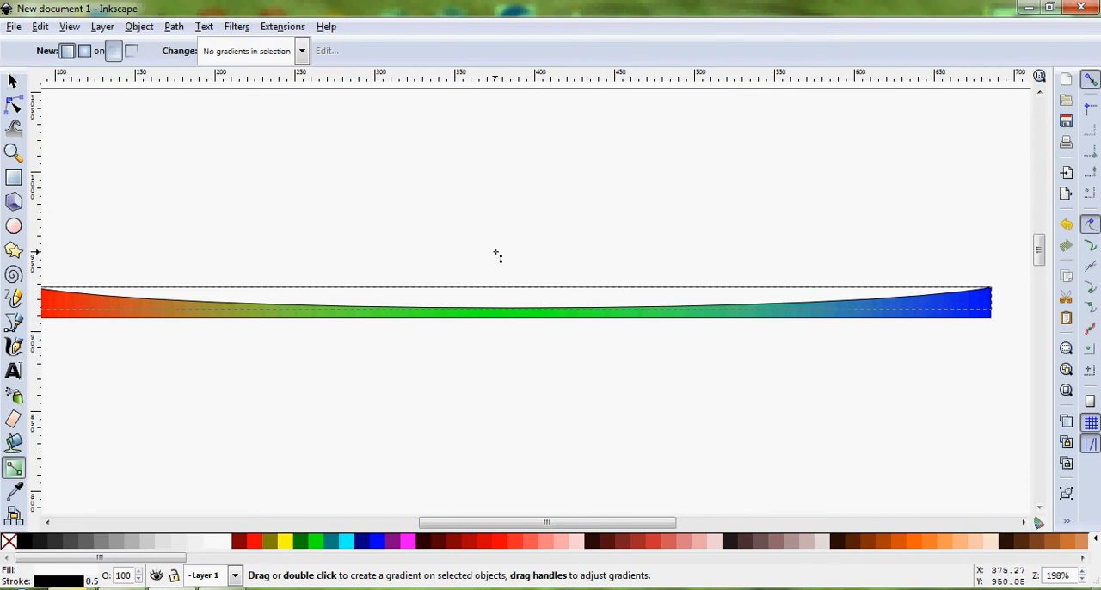
{"action": "key", "text": "ctrl"}
{"action": "left_click_drag", "start_coordinate": [502, 237], "coordinate": [514, 347]}
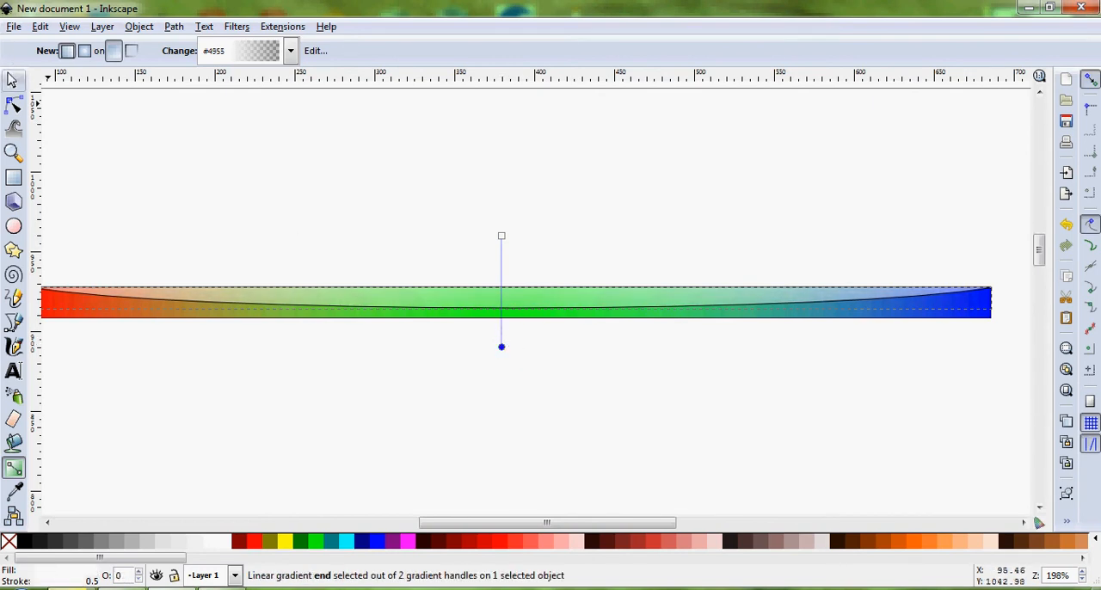
Remove the curved sliver's outline by setting its stroke to none, and deselect it
{"action": "left_click", "coordinate": [13, 80]}
{"action": "right_click", "coordinate": [8, 540]}
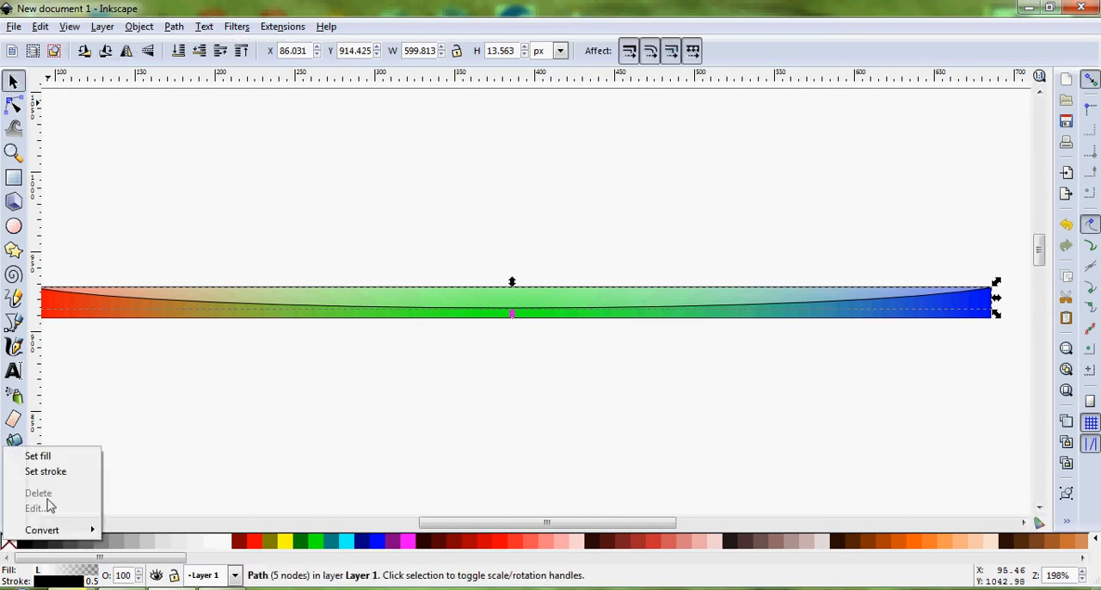
{"action": "left_click", "coordinate": [26, 472]}
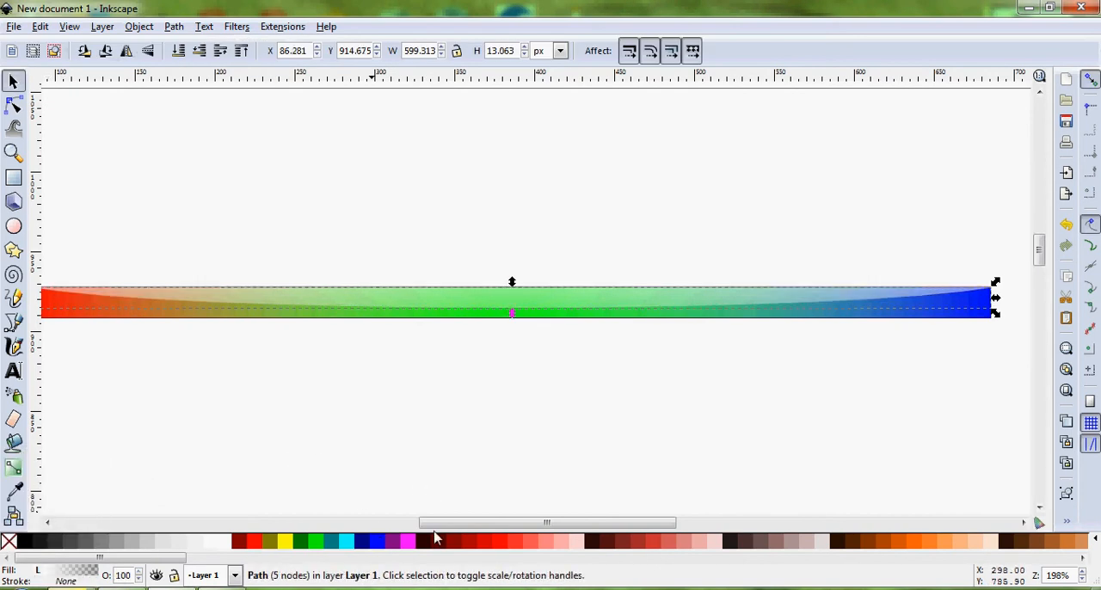
{"action": "left_click_drag", "start_coordinate": [443, 524], "coordinate": [435, 524]}
{"action": "left_click", "coordinate": [419, 456]}
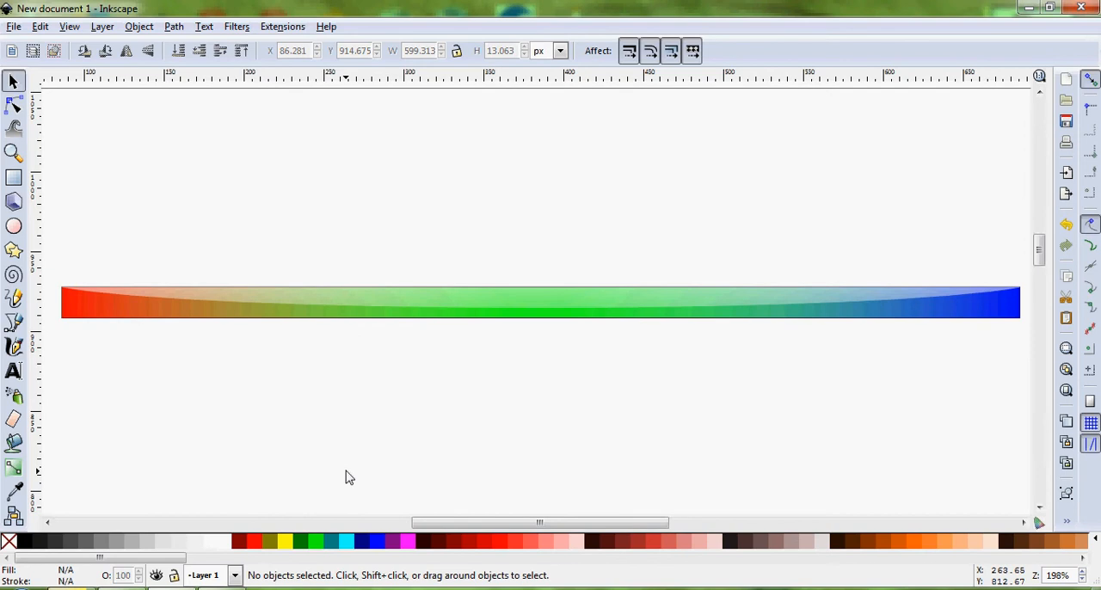
{"action": "scroll", "coordinate": [485, 353], "scroll_direction": "down", "scroll_amount": 1}
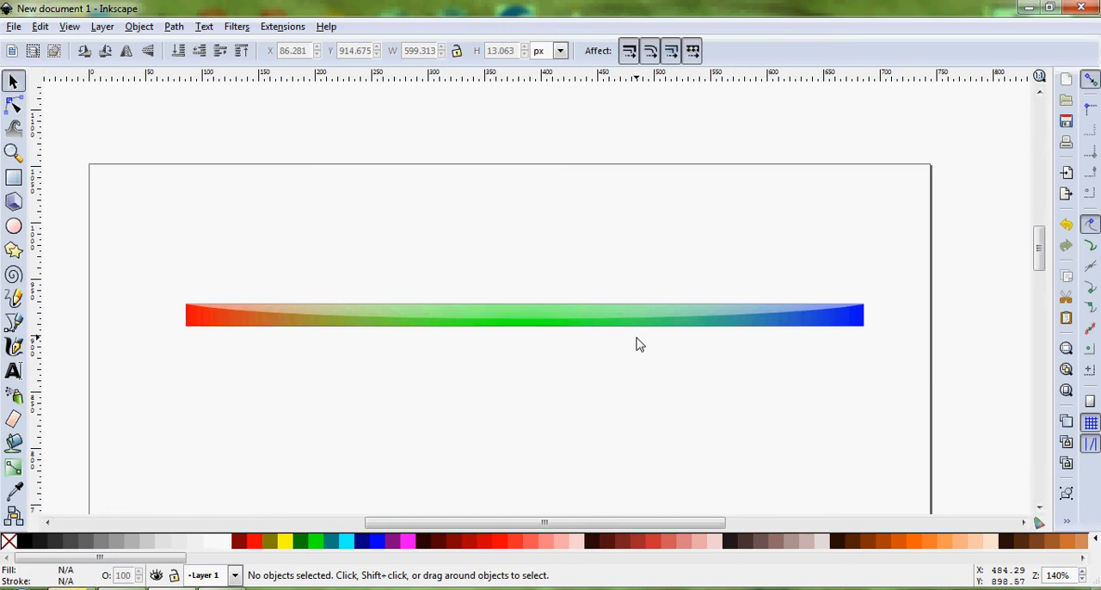
{"action": "left_click_drag", "start_coordinate": [897, 377], "coordinate": [150, 310]}
{"action": "left_click", "coordinate": [106, 440]}
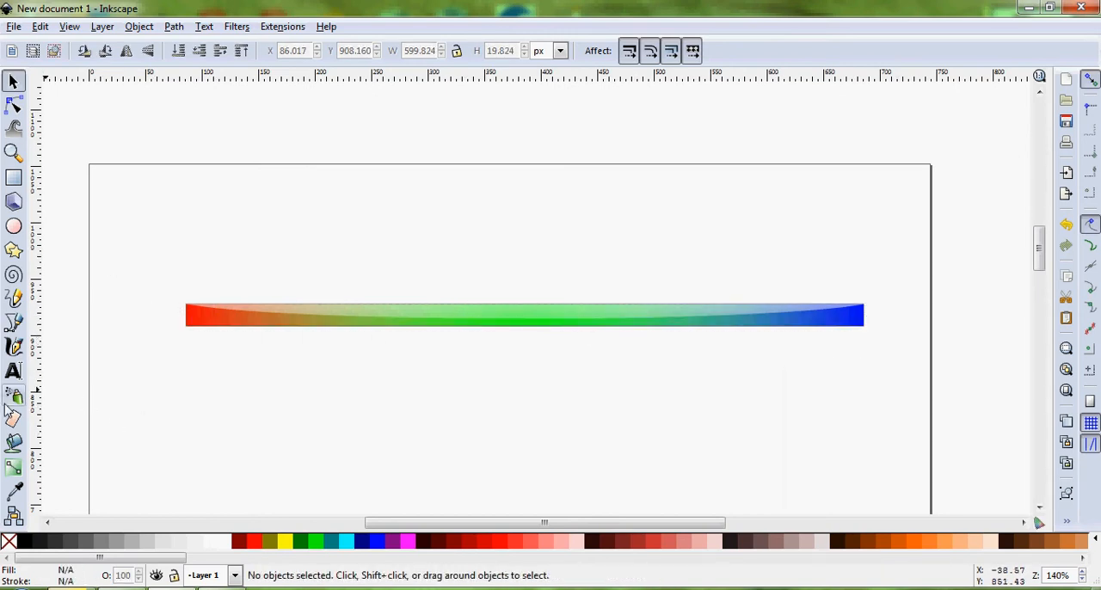
Draw a text frame about 450 px wide and 27 px high below the coloured bar
{"action": "left_click", "coordinate": [13, 371]}
{"action": "left_click", "coordinate": [276, 413]}
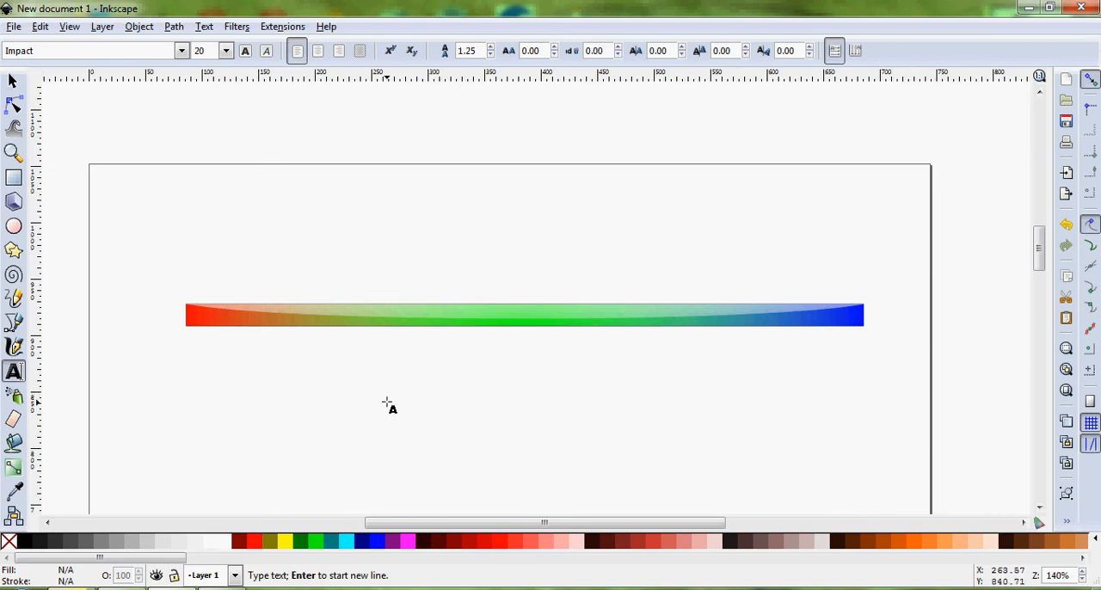
{"action": "left_click_drag", "start_coordinate": [317, 389], "coordinate": [826, 419]}
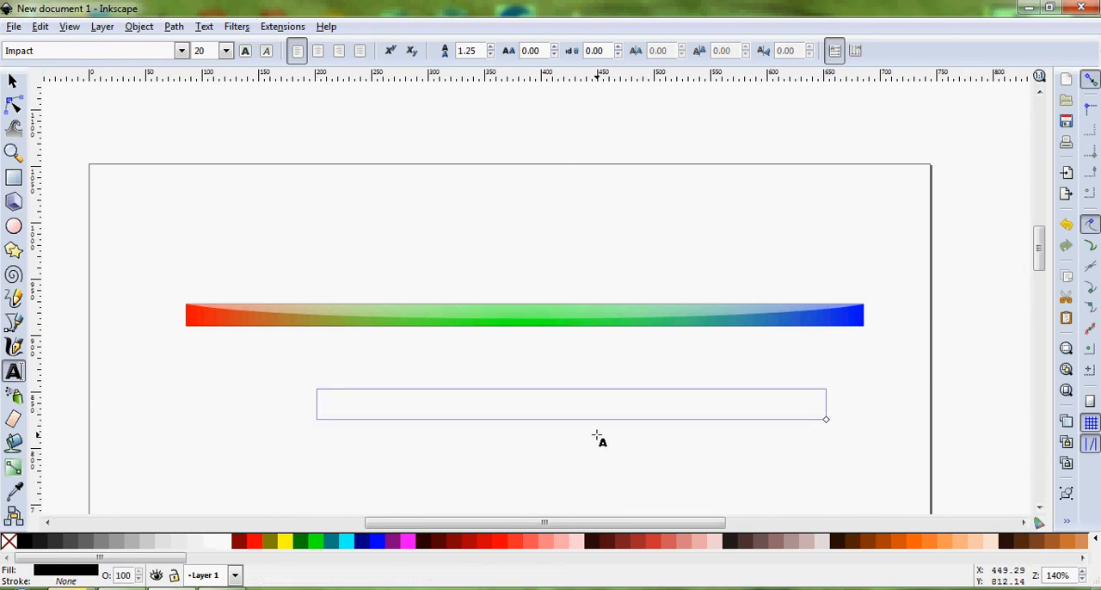
Enter "This Is A Signature Bar Made In Inkscape" in the text frame
{"action": "type", "text": "This Is A"}
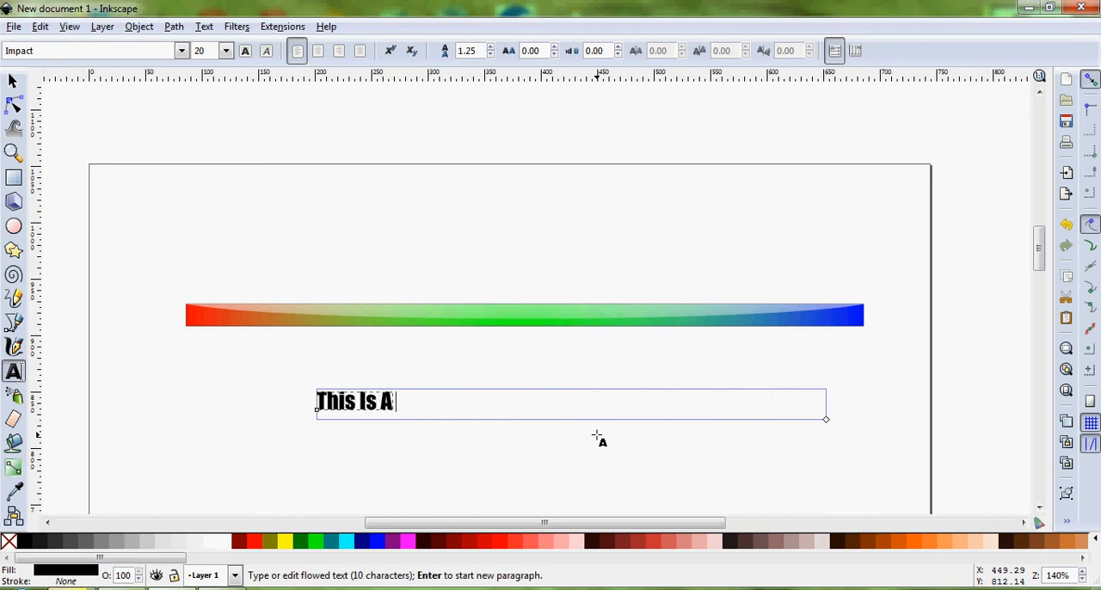
{"action": "type", "text": " Signature Bar NM"}
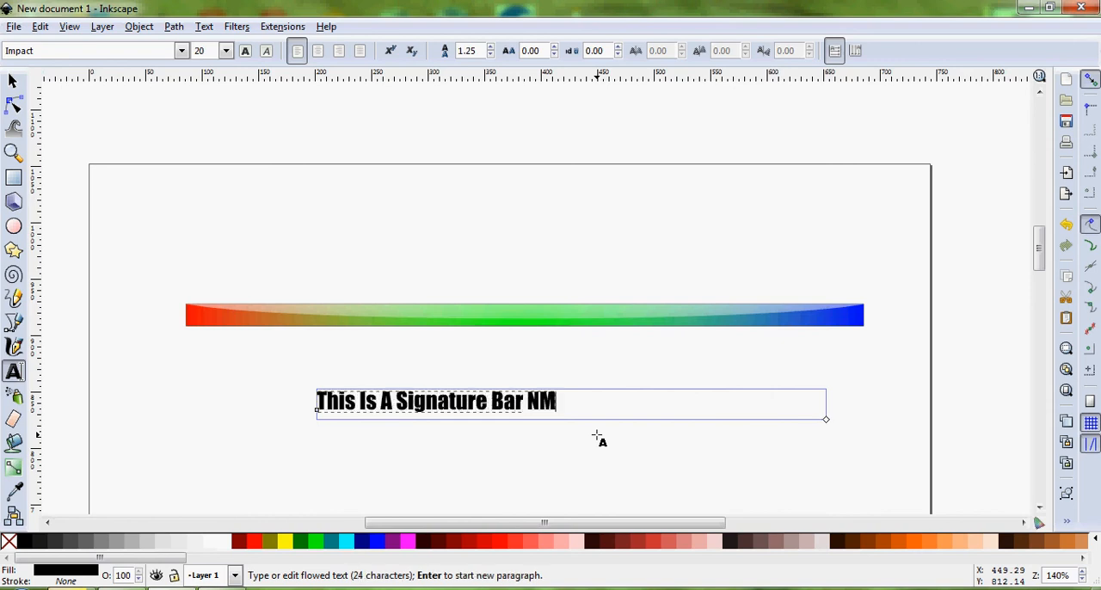
{"action": "key", "text": "BackSpace"}
{"action": "key", "text": "BackSpace"}
{"action": "type", "text": "Made "}
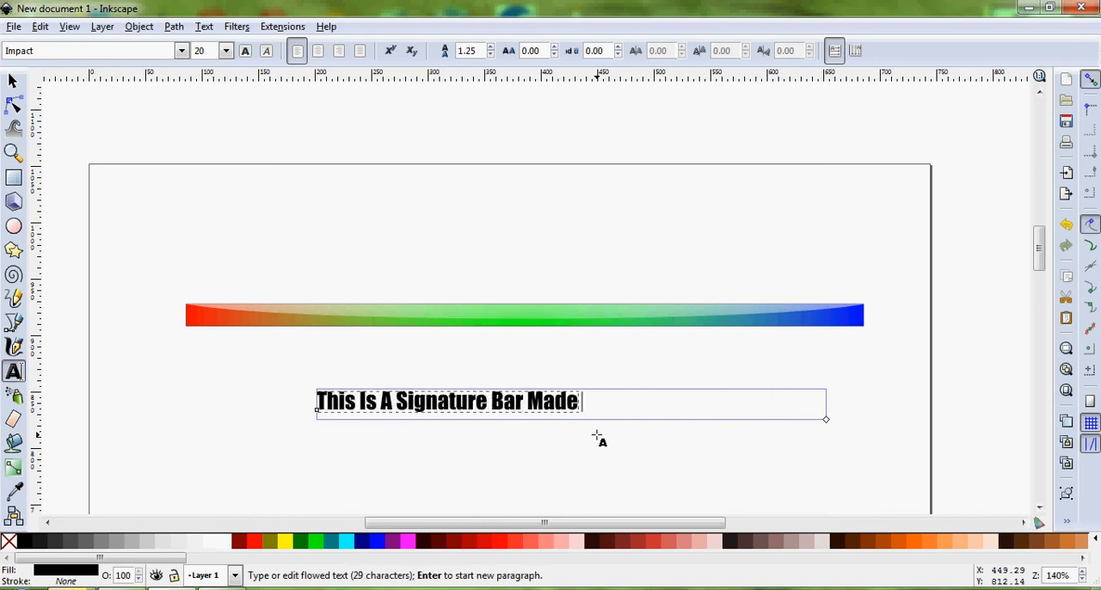
{"action": "type", "text": "In Inksacp"}
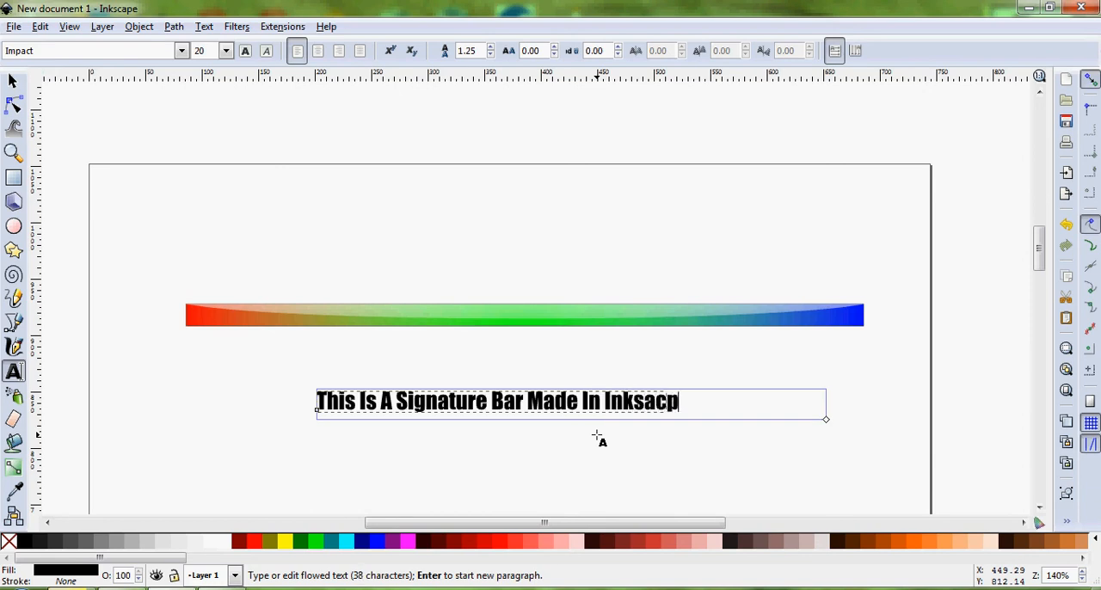
{"action": "key", "text": "BackSpace"}
{"action": "key", "text": "BackSpace"}
{"action": "key", "text": "BackSpace"}
{"action": "type", "text": "cape"}
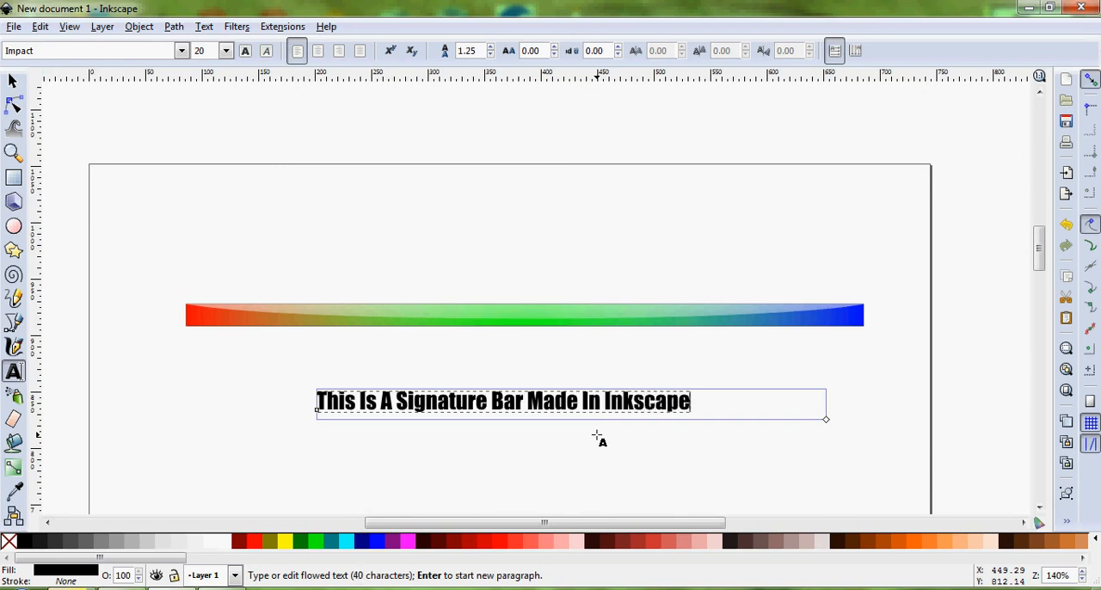
Change the font of the whole signature text to Kalinga
{"action": "key", "text": "ctrl+a"}
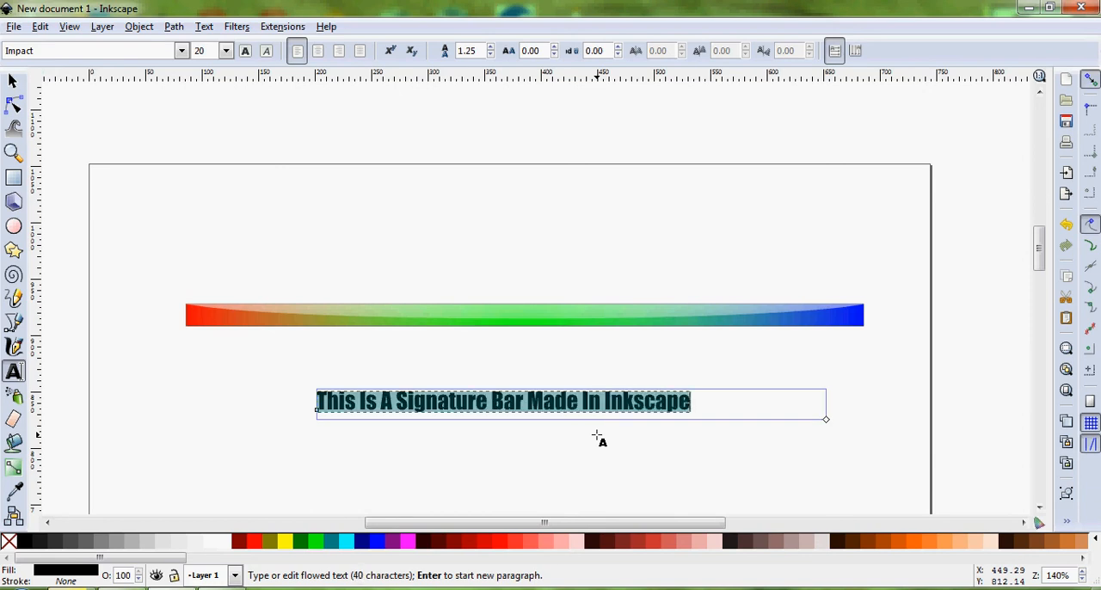
{"action": "left_click", "coordinate": [182, 51]}
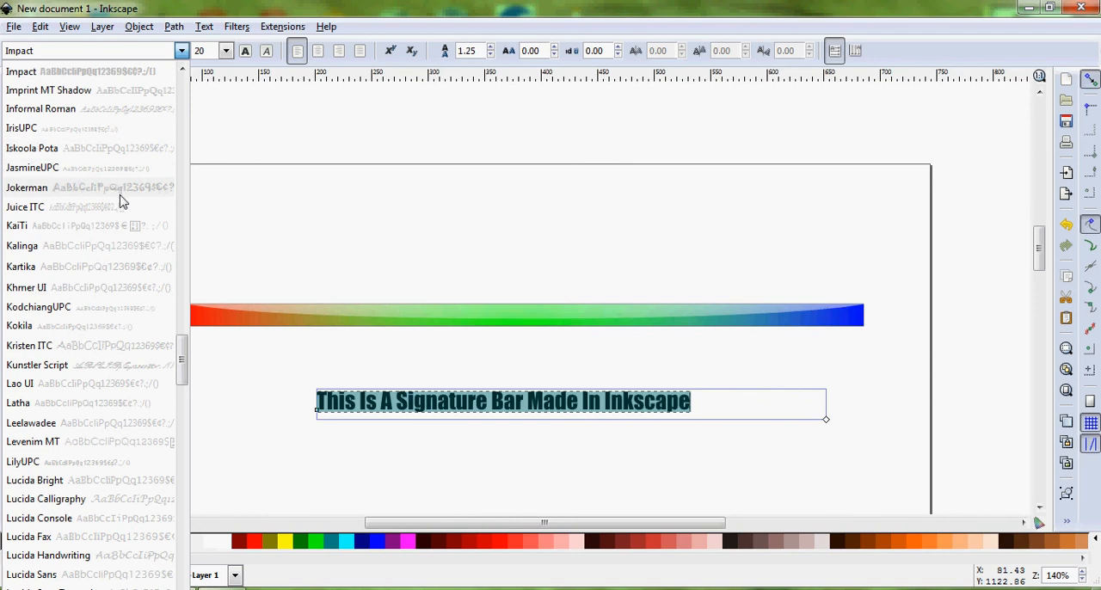
{"action": "left_click", "coordinate": [120, 254]}
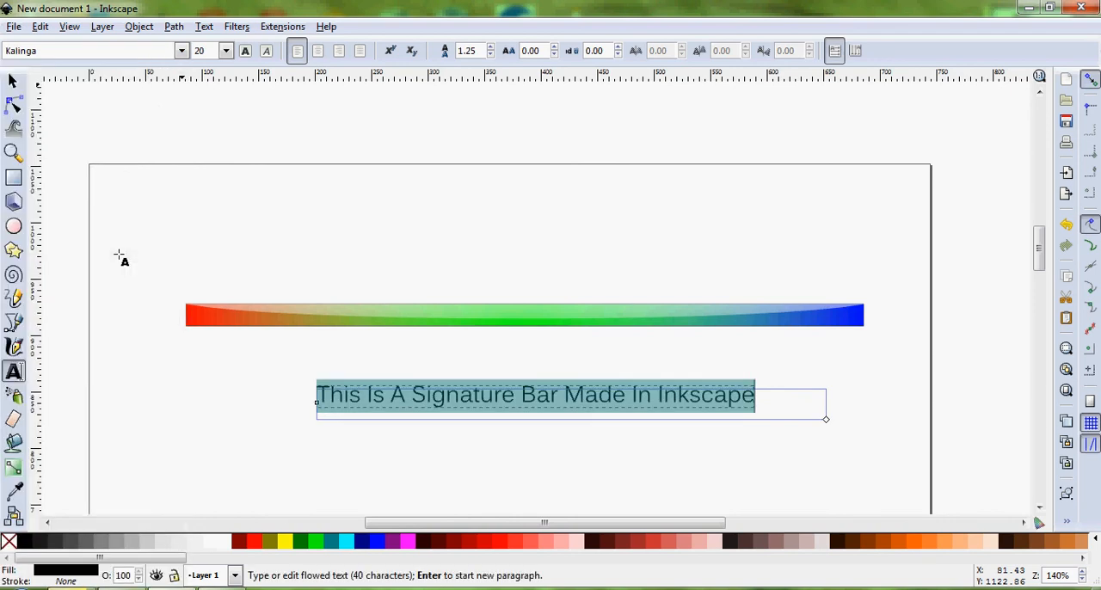
Move the signature text about 71 px up onto the middle of the coloured bar and deselect it
{"action": "left_click", "coordinate": [12, 80]}
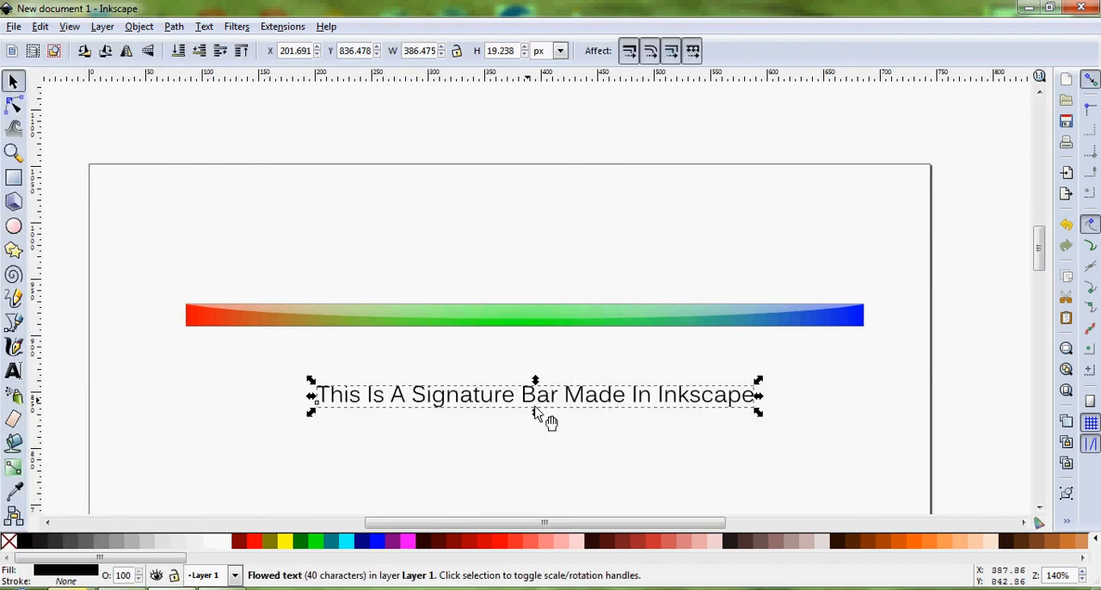
{"action": "left_click_drag", "start_coordinate": [542, 395], "coordinate": [555, 325]}
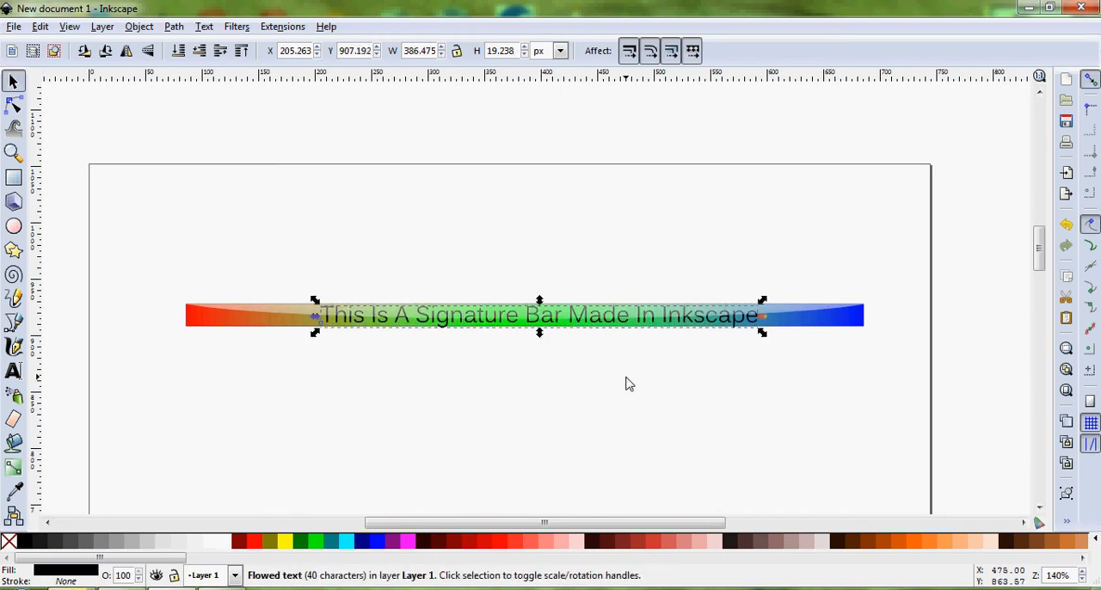
{"action": "left_click", "coordinate": [625, 384]}
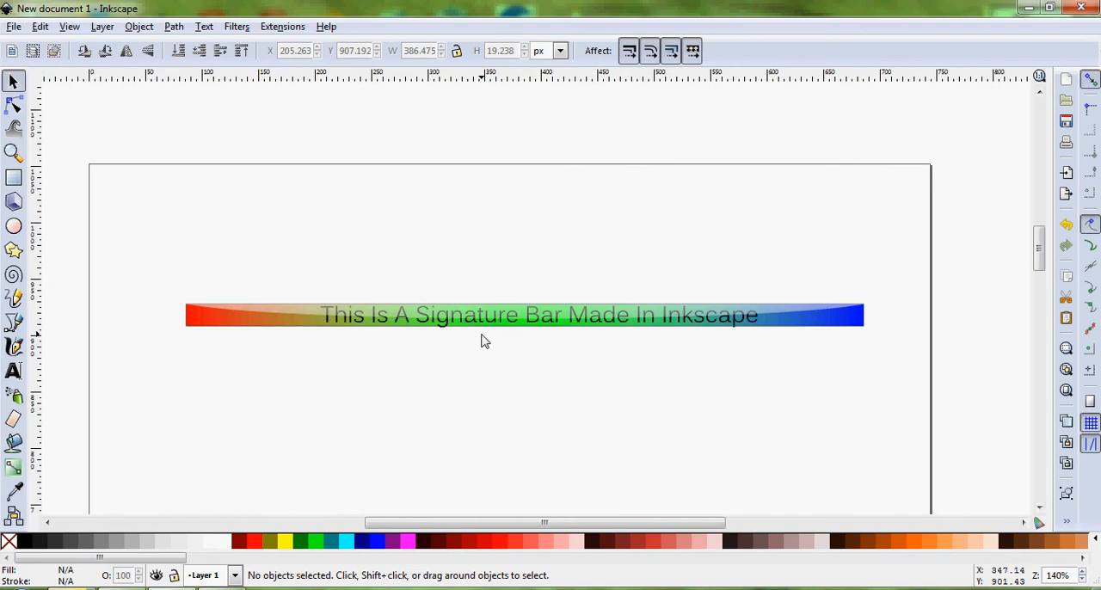
{"action": "scroll", "coordinate": [492, 339], "scroll_direction": "up", "scroll_amount": 4, "text": "ctrl"}
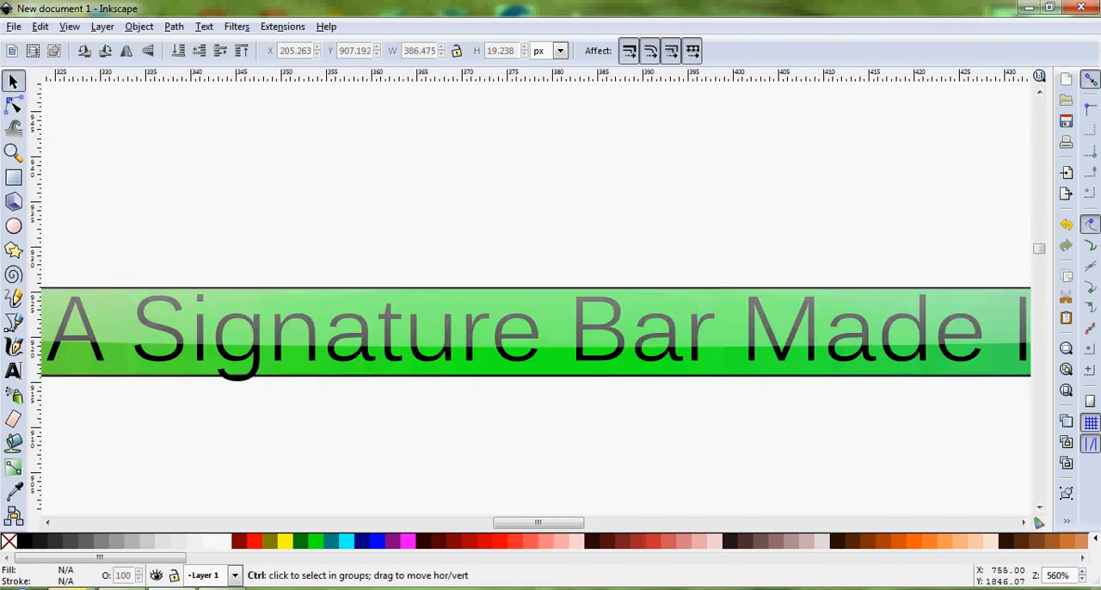
{"action": "scroll", "coordinate": [531, 339], "scroll_direction": "down", "scroll_amount": 2, "text": "ctrl"}
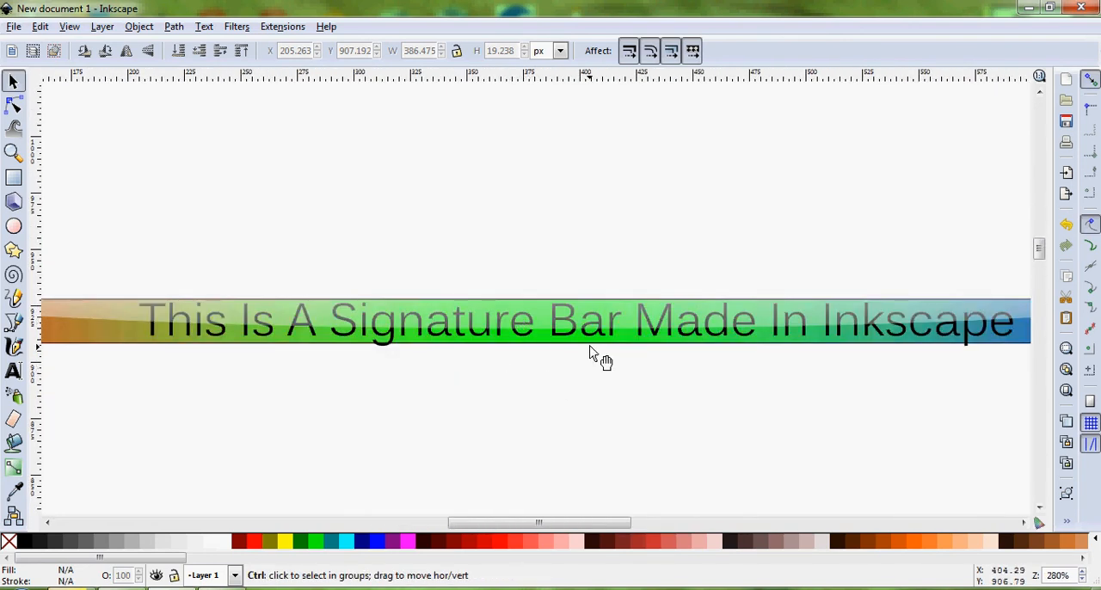
{"action": "scroll", "coordinate": [590, 349], "scroll_direction": "up", "scroll_amount": 2, "text": "ctrl"}
{"action": "scroll", "coordinate": [535, 285], "scroll_direction": "down", "scroll_amount": 2, "text": "ctrl"}
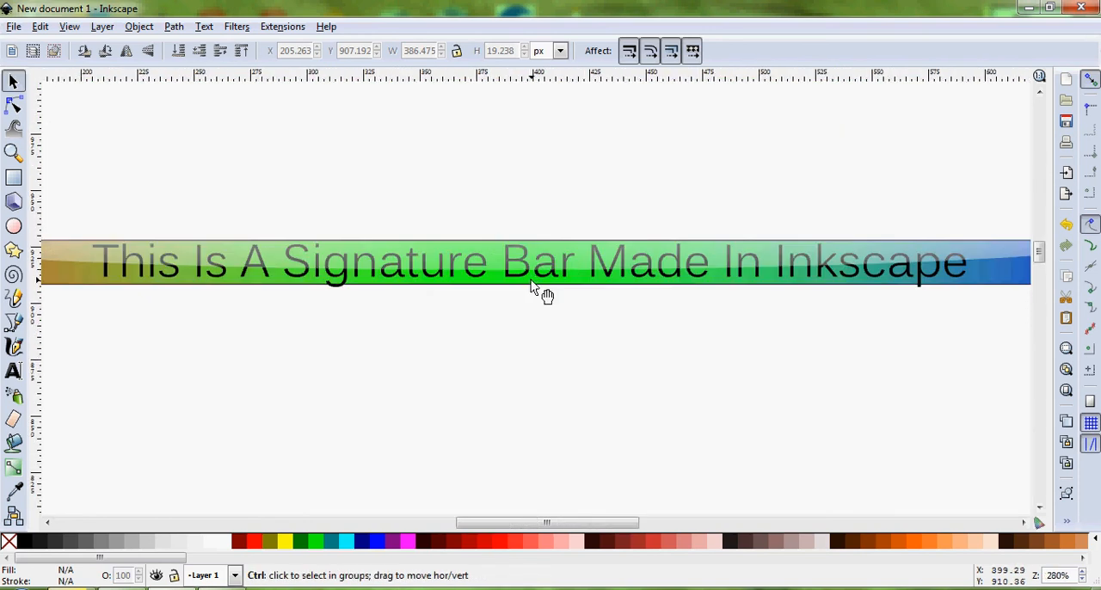
{"action": "scroll", "coordinate": [531, 287], "scroll_direction": "down", "scroll_amount": 2, "text": "ctrl"}
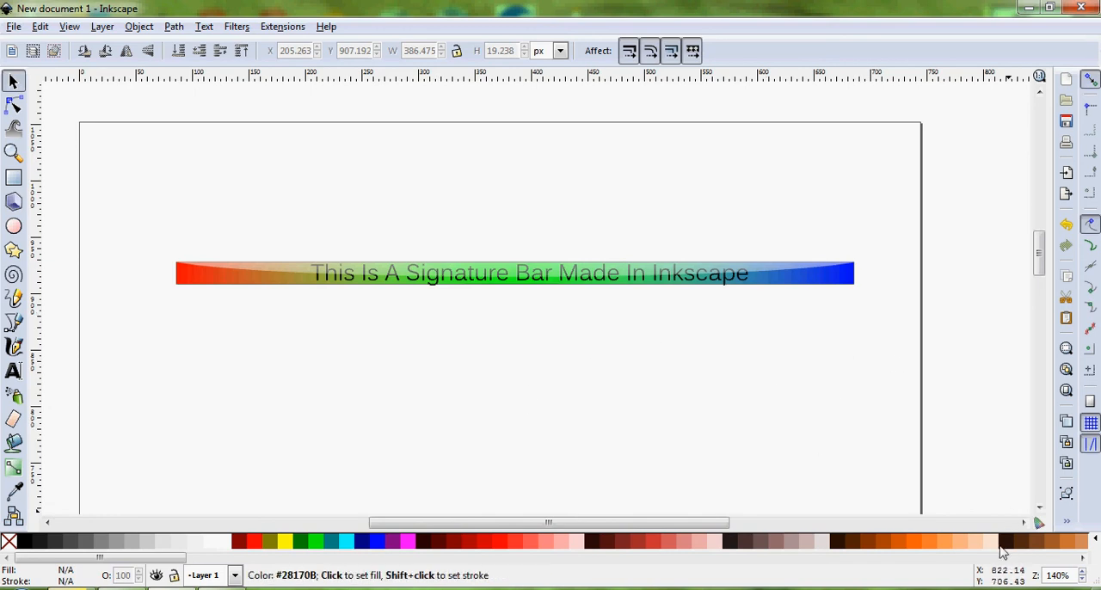
{"action": "left_click", "coordinate": [923, 589]}
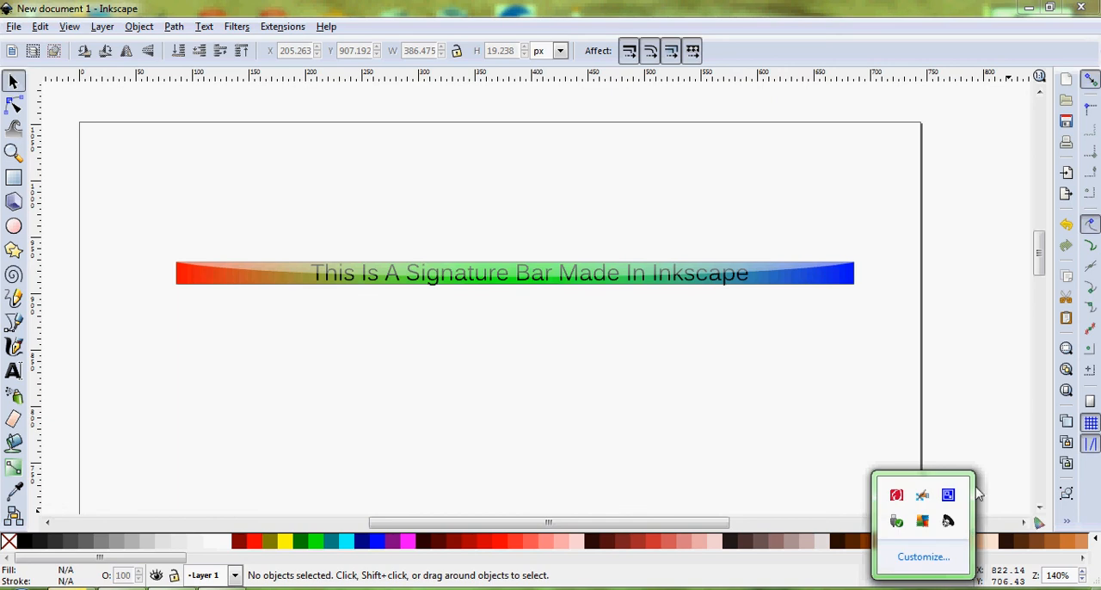
{"action": "right_click", "coordinate": [951, 496]}
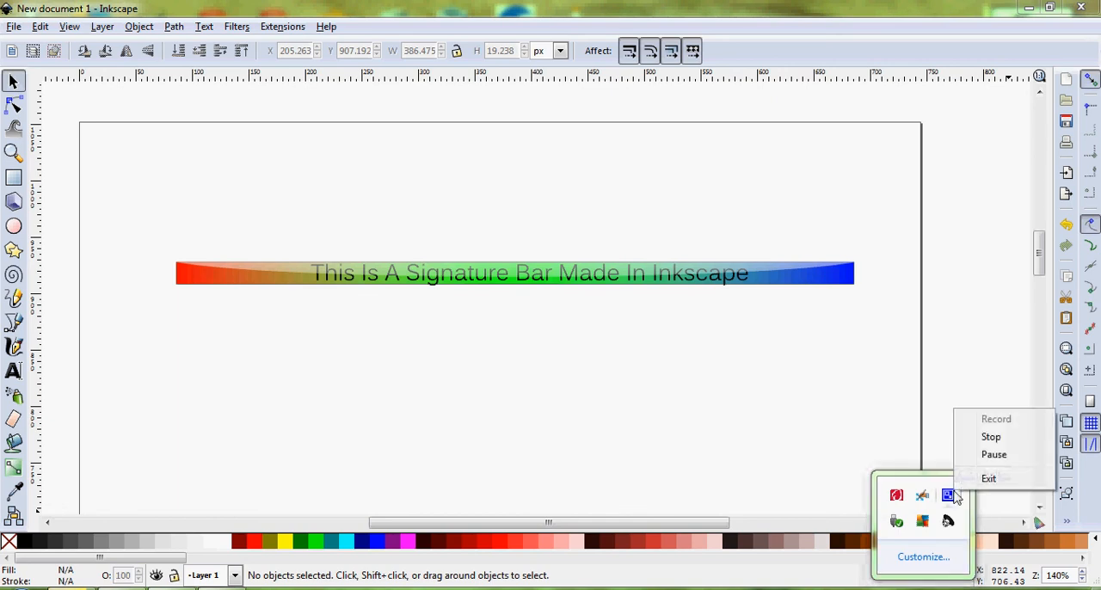